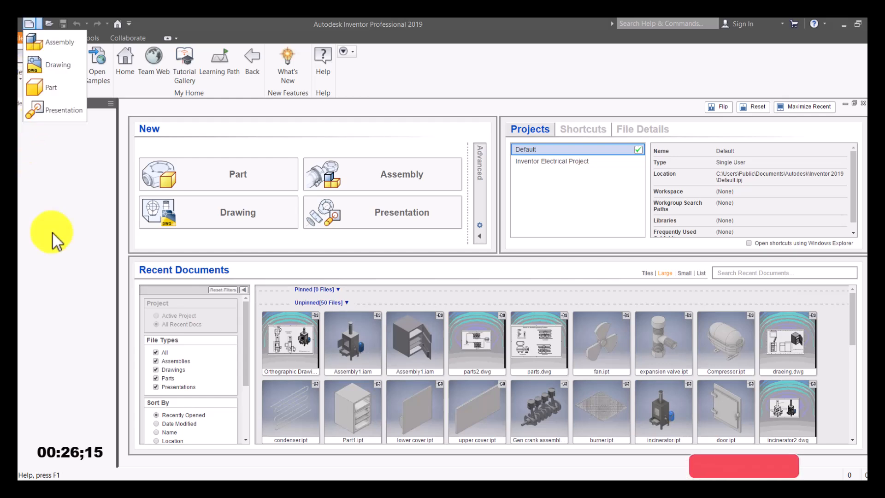
Step: Create a new Drawing document from the quick-access New list
click(40, 23)
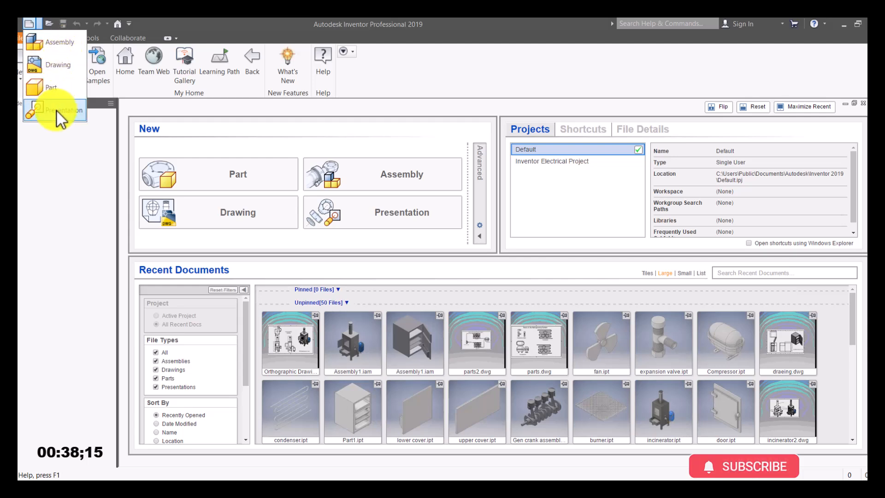
click(57, 65)
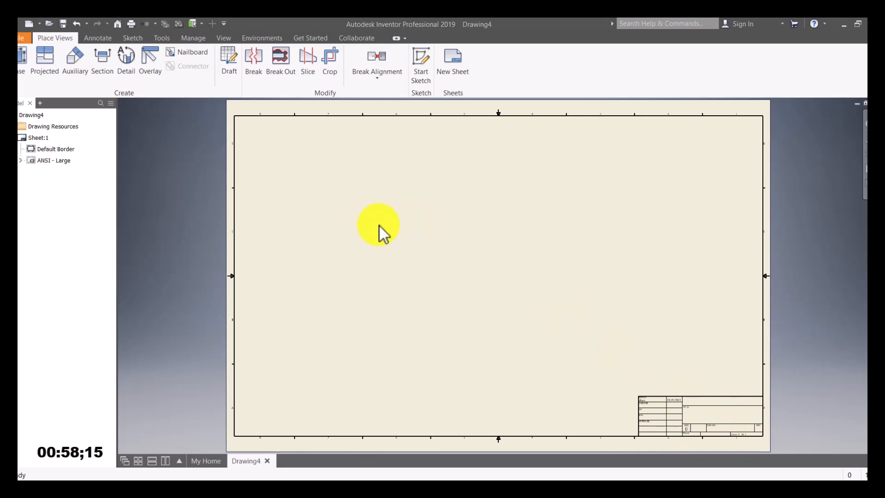
Step: Start a base view and select the Con rod cap part from the Crank Assembly folder
click(22, 60)
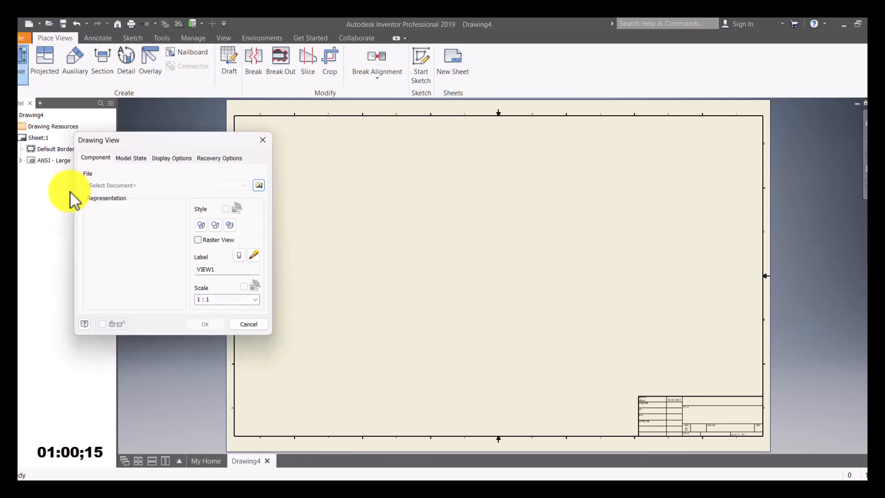
drag(155, 150, 181, 158)
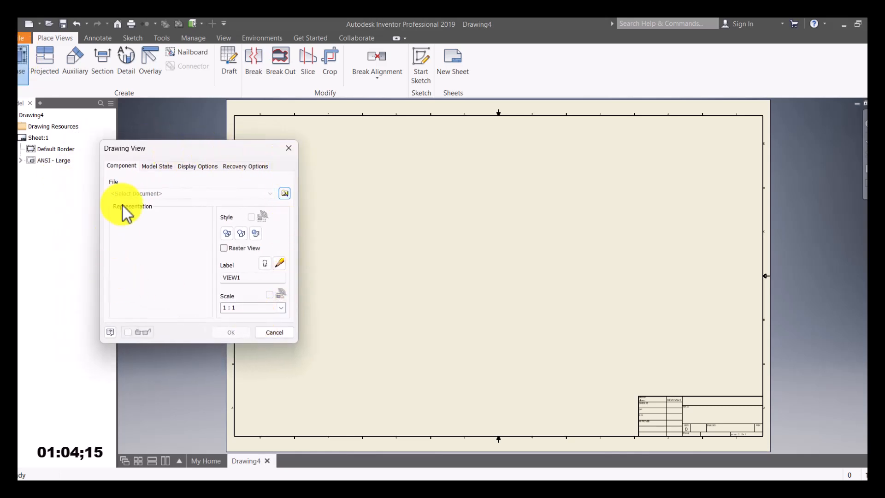
click(286, 196)
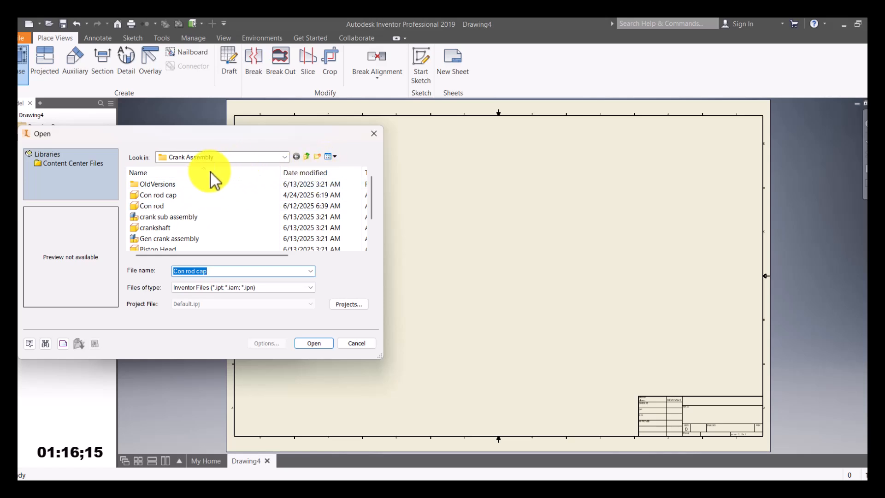
click(162, 195)
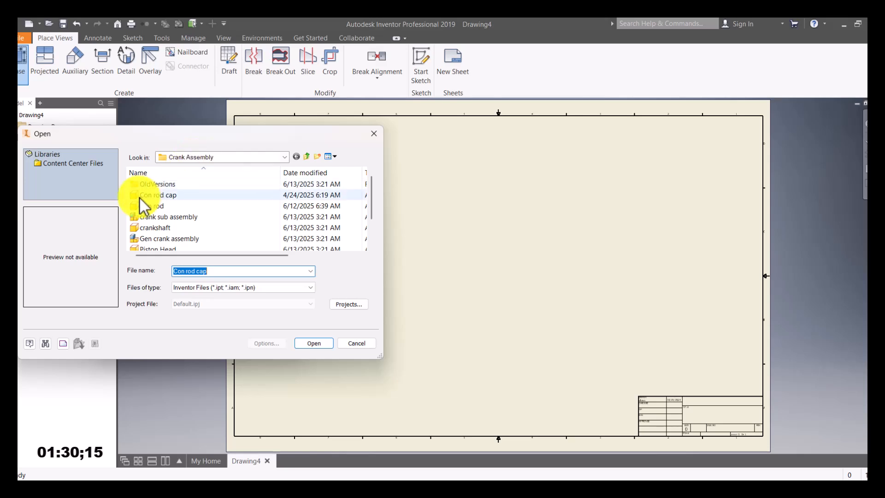
click(177, 170)
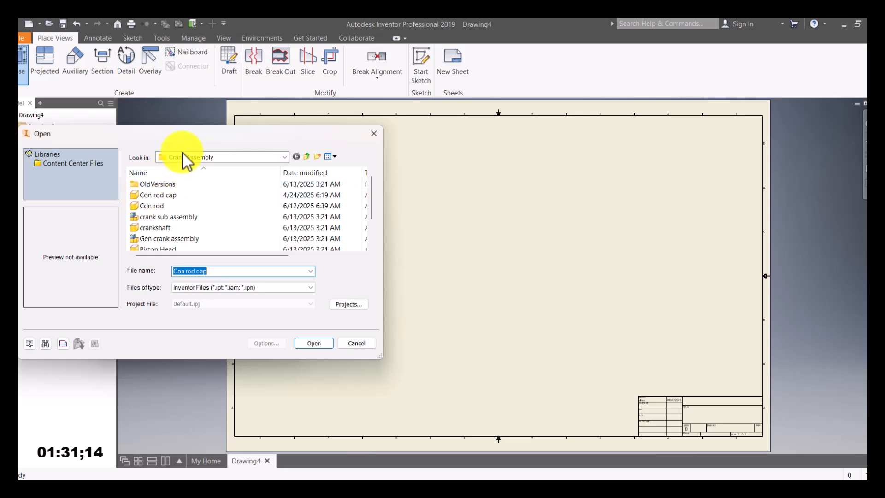
click(152, 195)
double_click(152, 207)
click(151, 225)
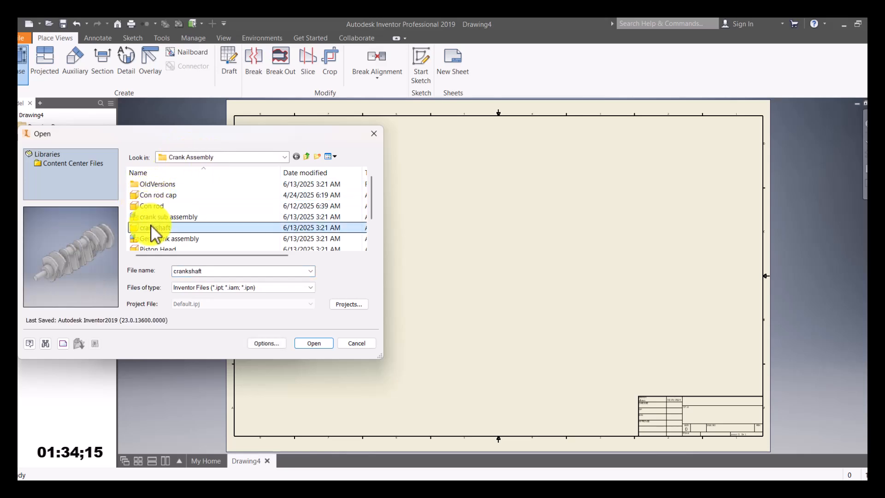
click(160, 193)
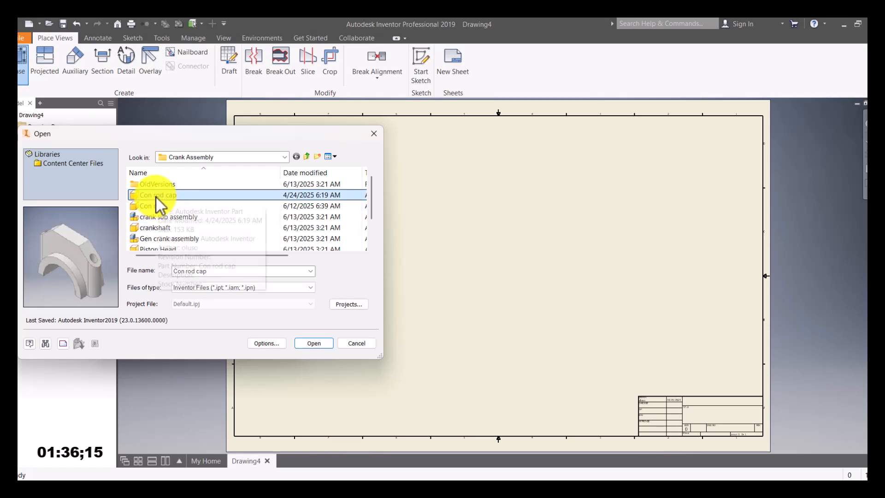
Step: Load the Con rod cap, use the shaded style, and rename the view label FRONT
click(313, 342)
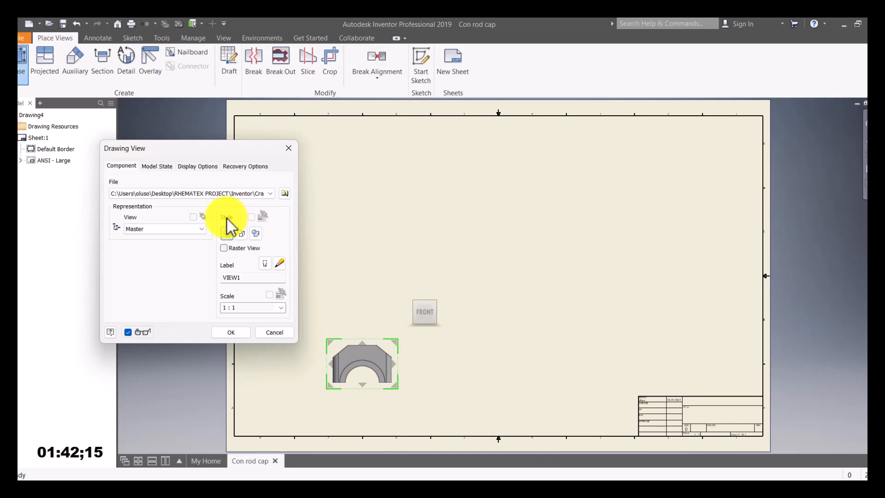
click(256, 234)
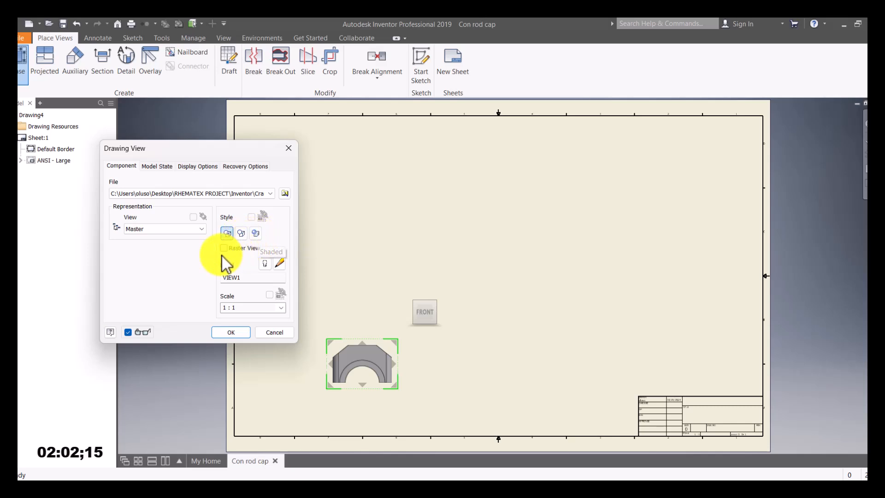
click(225, 234)
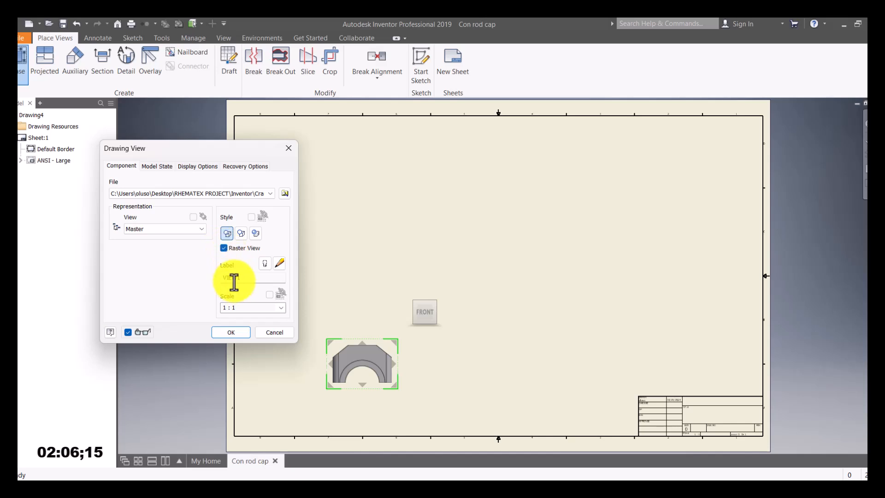
double_click(247, 276)
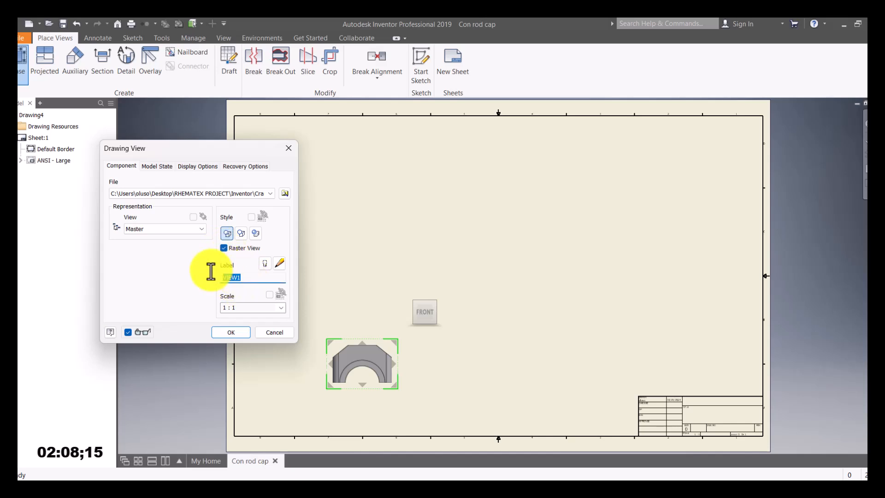
text(FRONT)
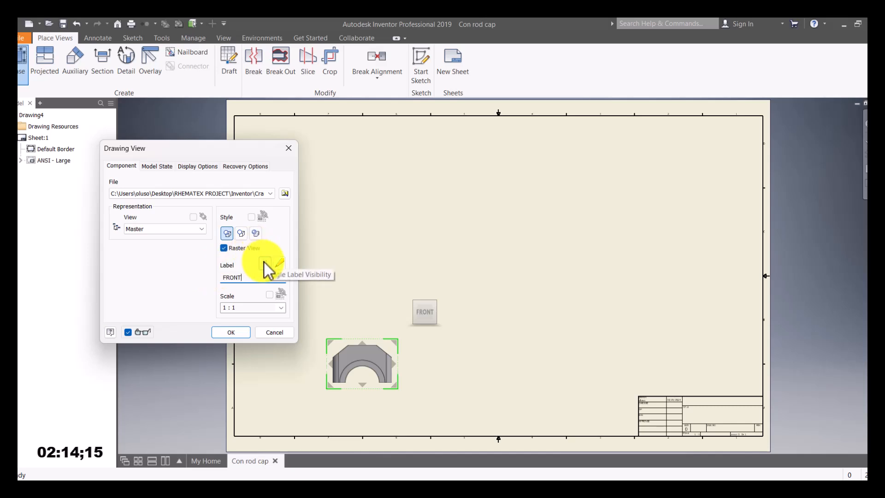
Step: Make the FRONT label visible and set the view scale to 1 : 1
click(265, 264)
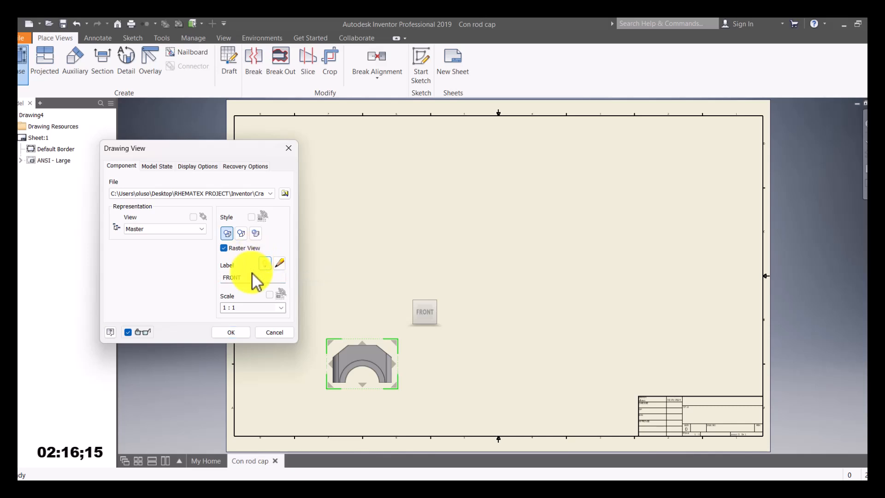
click(280, 308)
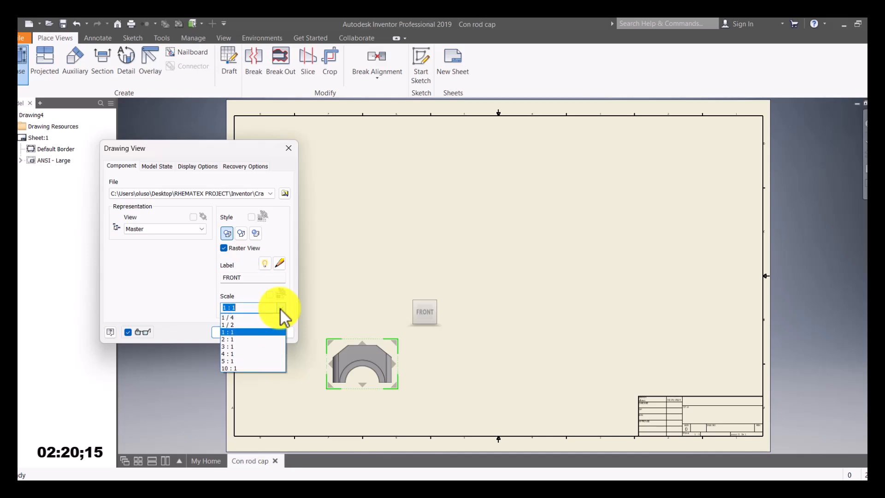
click(238, 340)
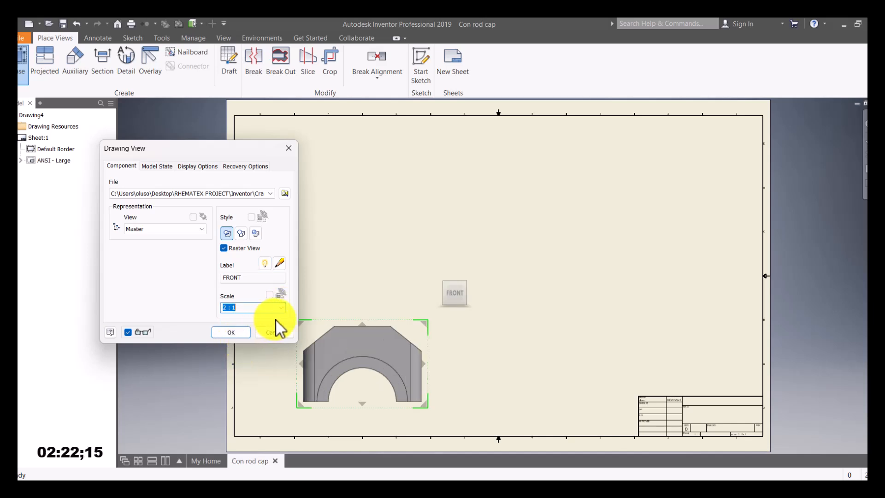
click(281, 307)
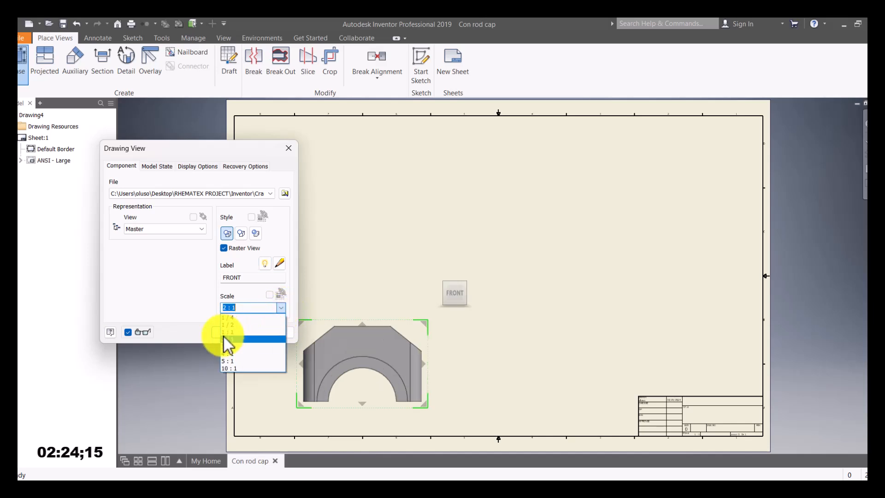
click(233, 332)
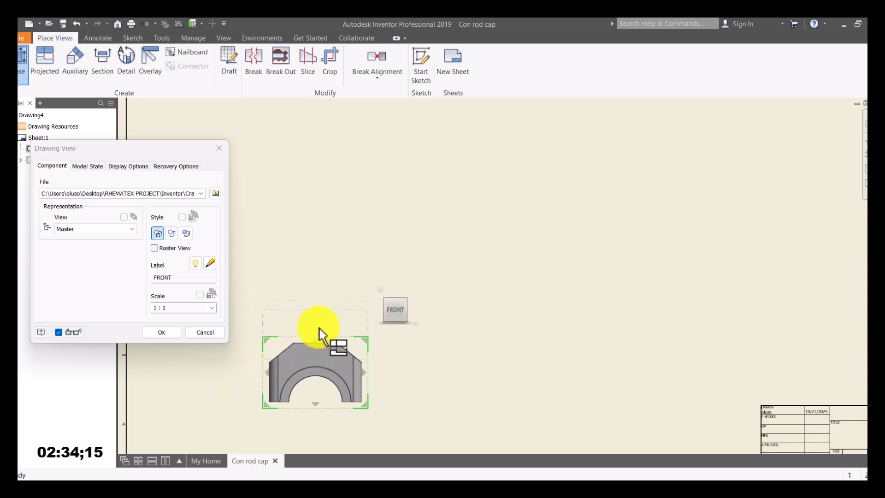
Step: Place top, side and isometric projected views around the FRONT view and create them
click(323, 265)
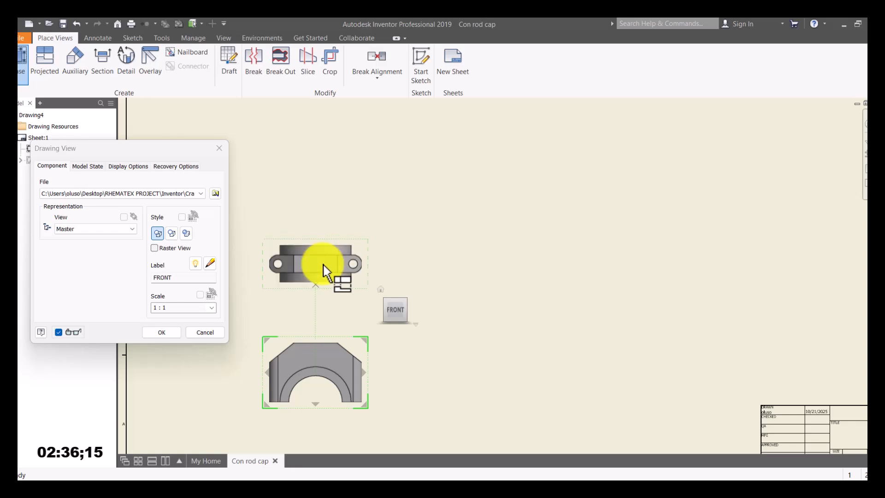
click(444, 382)
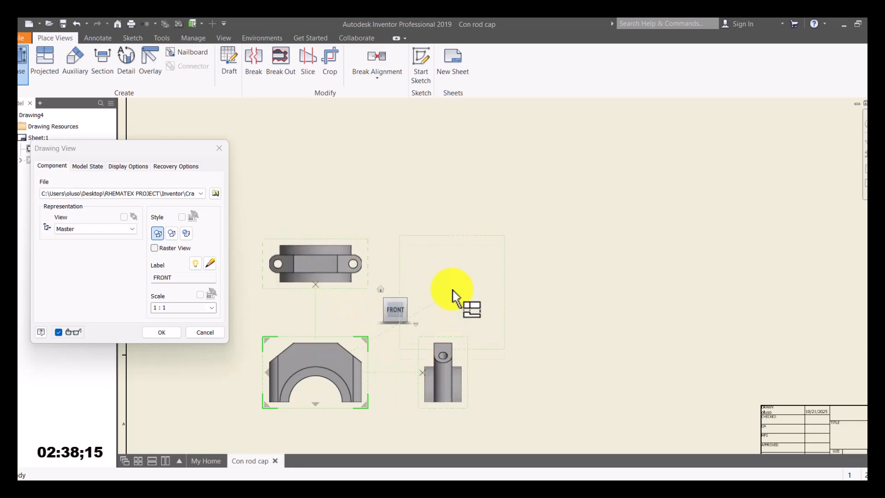
click(459, 261)
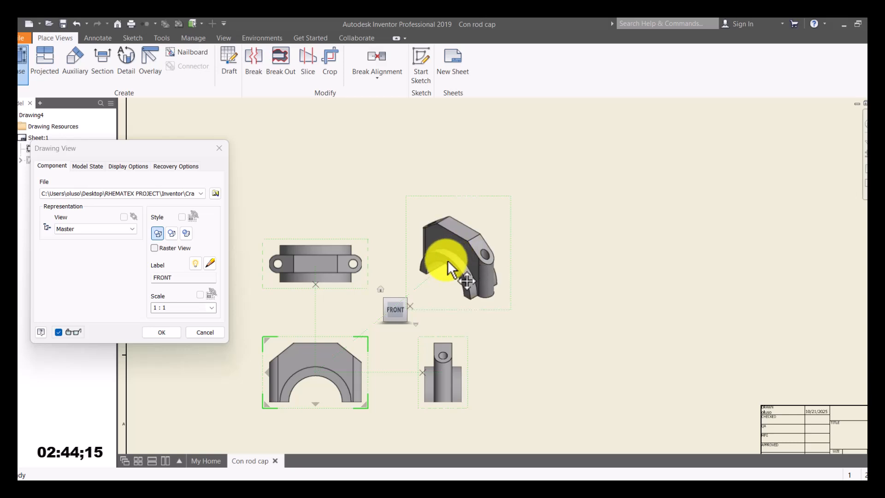
click(162, 332)
Step: Shift the FRONT view left, pull the side view closer, and move the isometric view beside the top view
scroll(388, 308, up, 2)
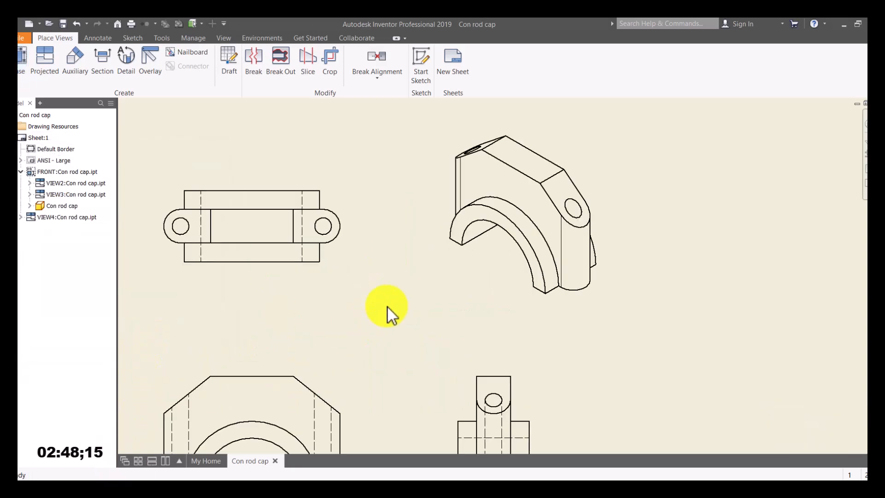
scroll(388, 308, down, 5)
scroll(387, 305, down, 2)
scroll(381, 334, up, 3)
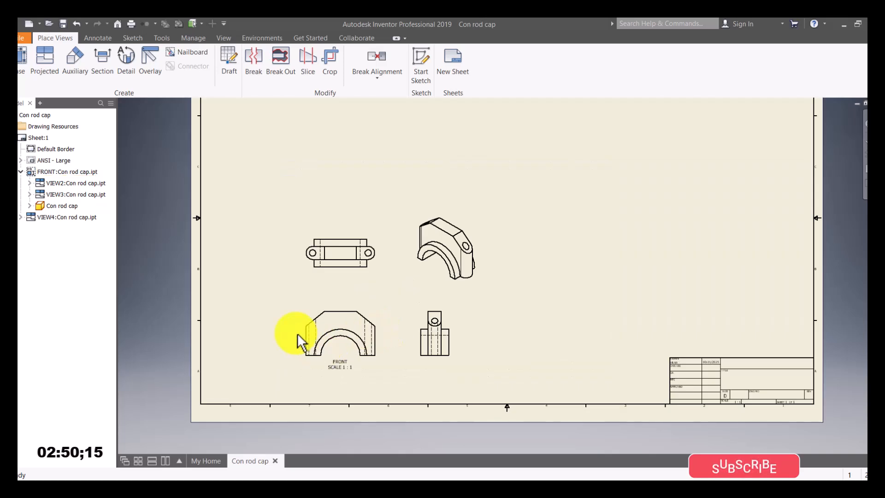
drag(302, 324, 259, 331)
drag(421, 330, 378, 342)
click(422, 224)
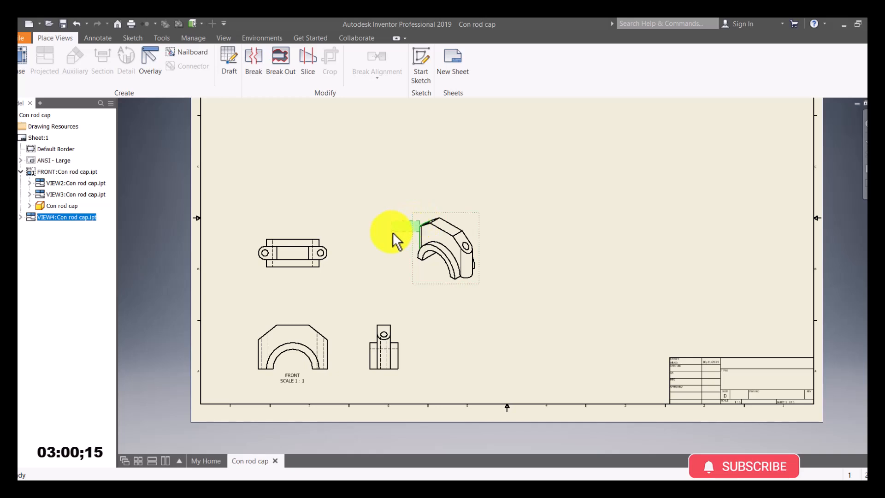
drag(415, 223, 361, 240)
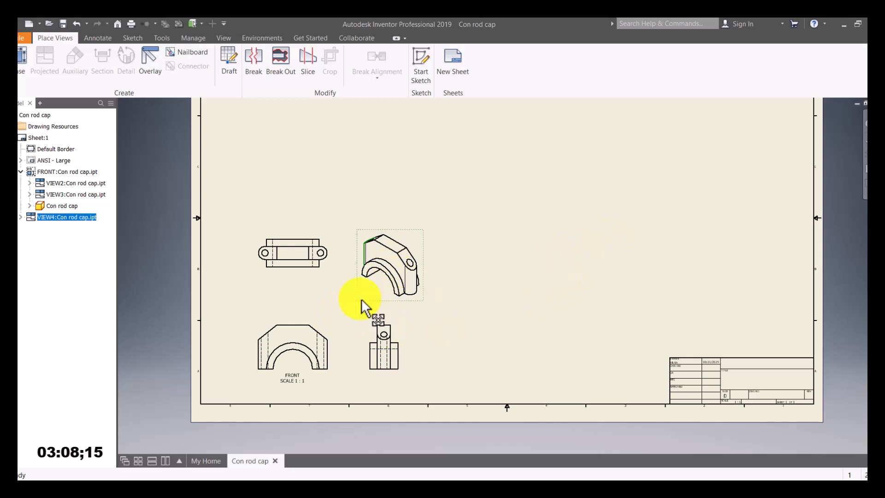
Step: Set the cap's isometric view to the shaded style and fit the whole sheet in view
double_click(382, 298)
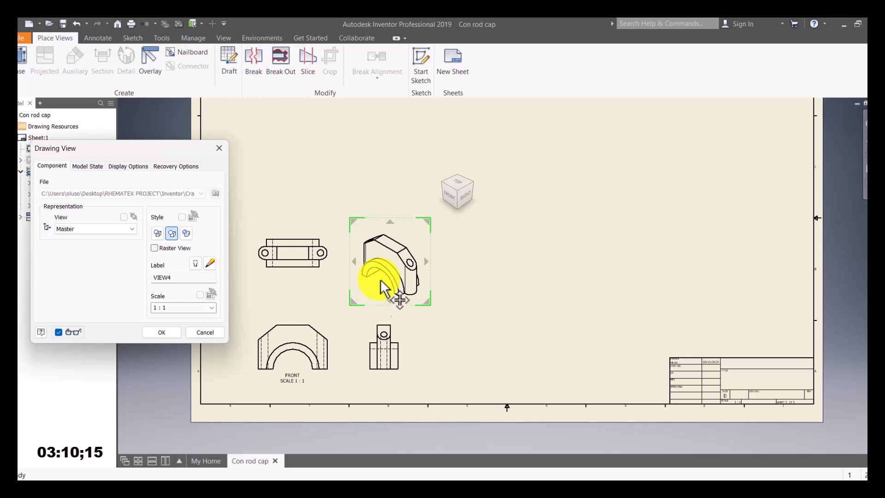
click(186, 234)
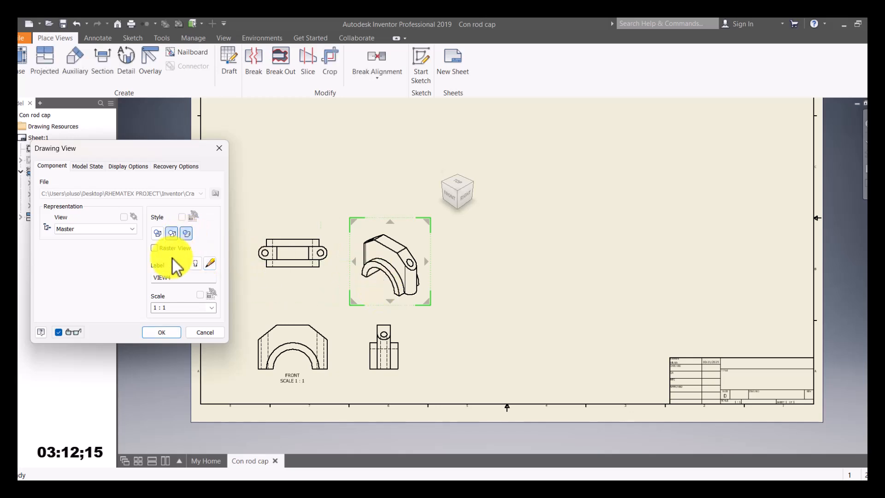
click(173, 235)
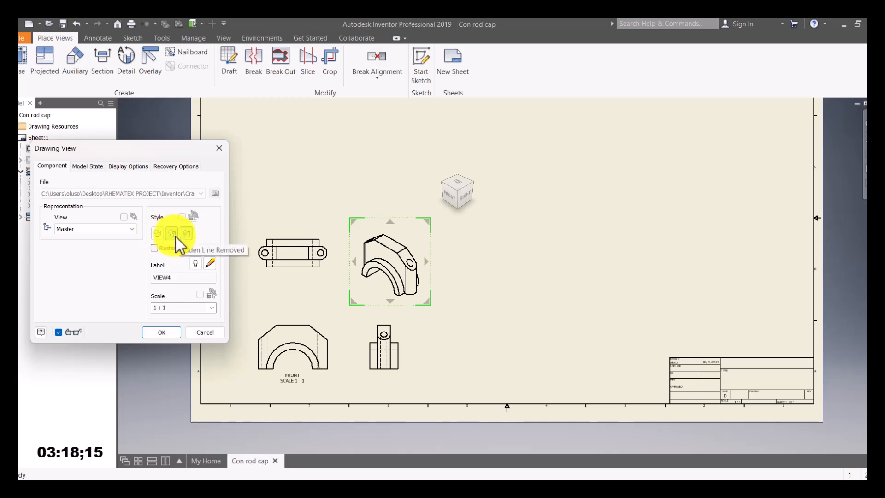
click(189, 235)
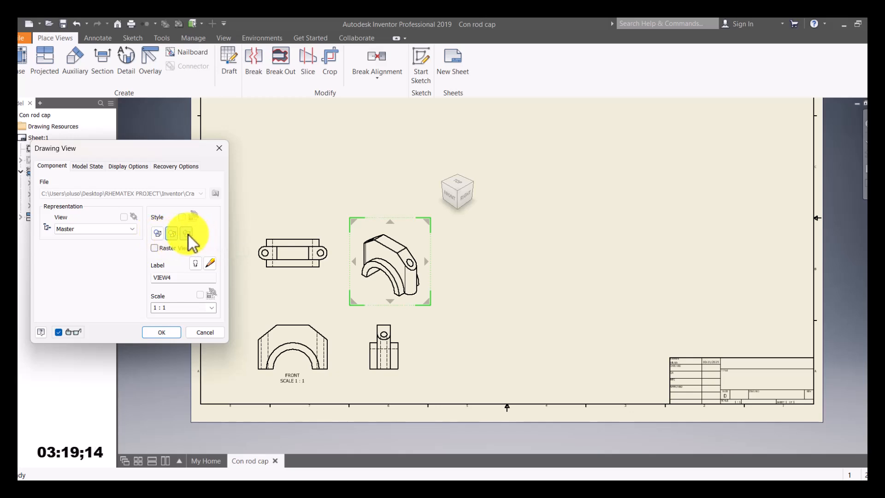
click(172, 330)
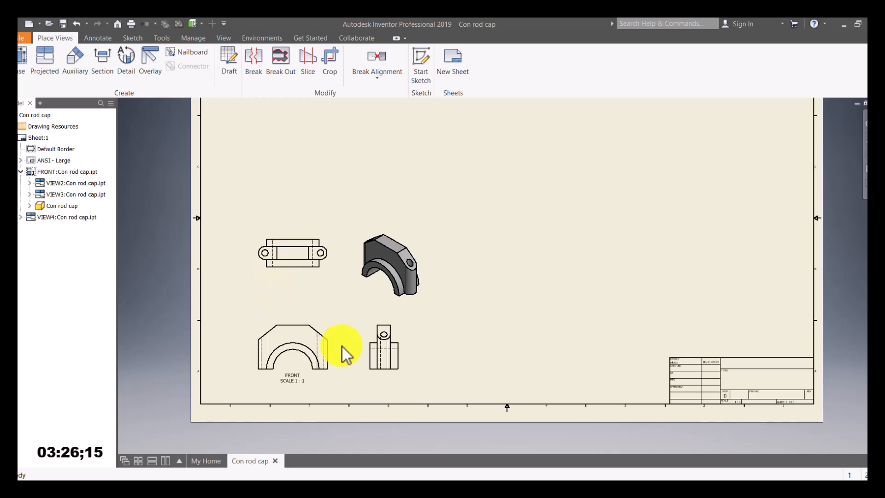
key(Home)
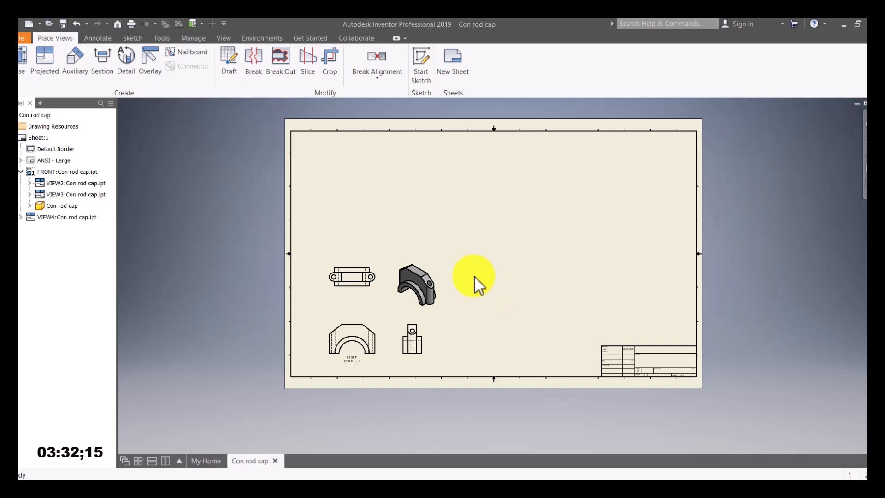
Step: Place a Con rod base view with raster view on and a visible FRONT label
click(20, 62)
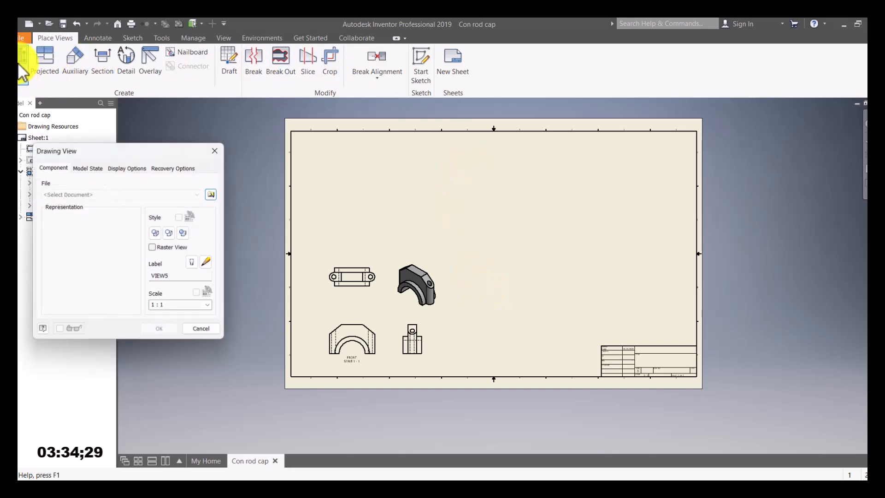
click(216, 193)
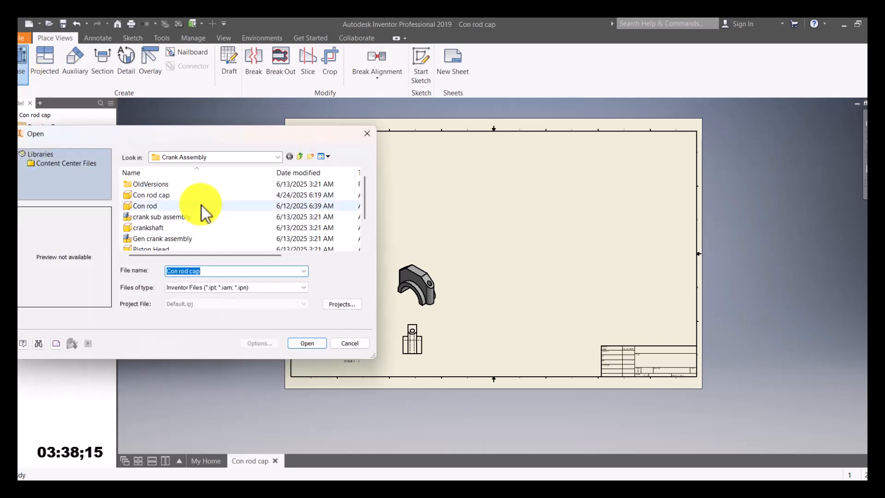
click(156, 207)
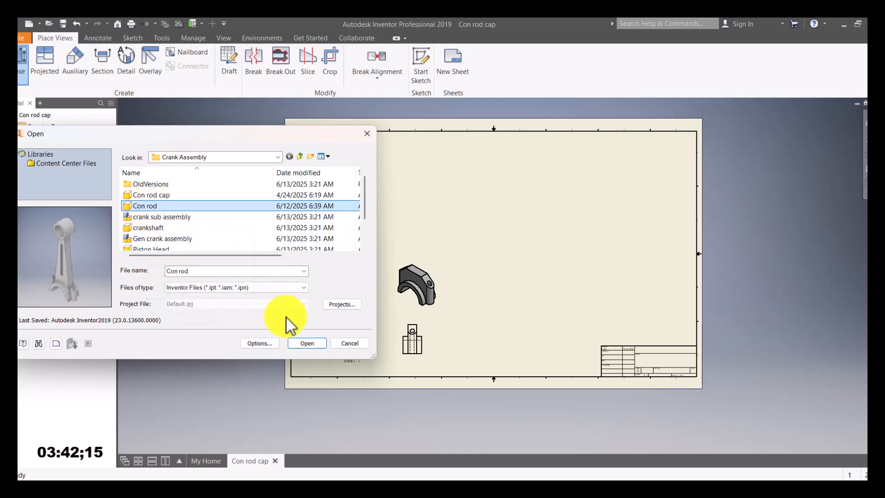
click(307, 345)
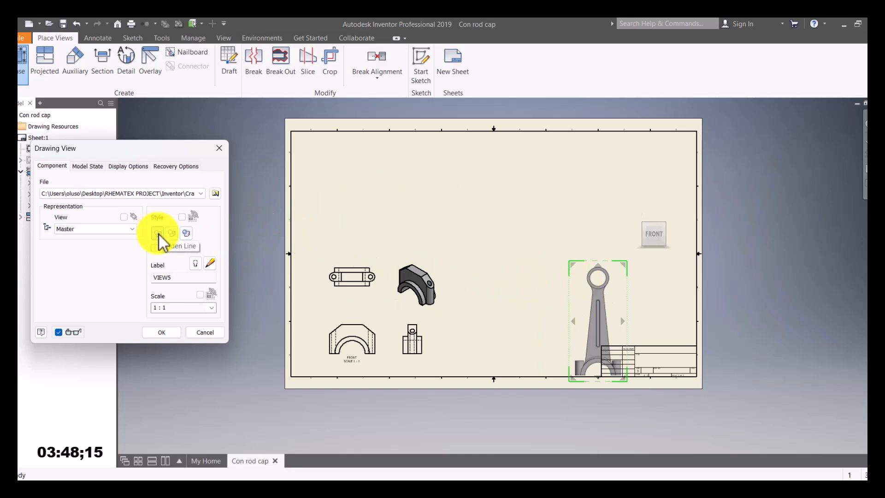
mouse_move(577, 279)
mouse_down()
mouse_move(520, 270)
mouse_move(490, 252)
mouse_up()
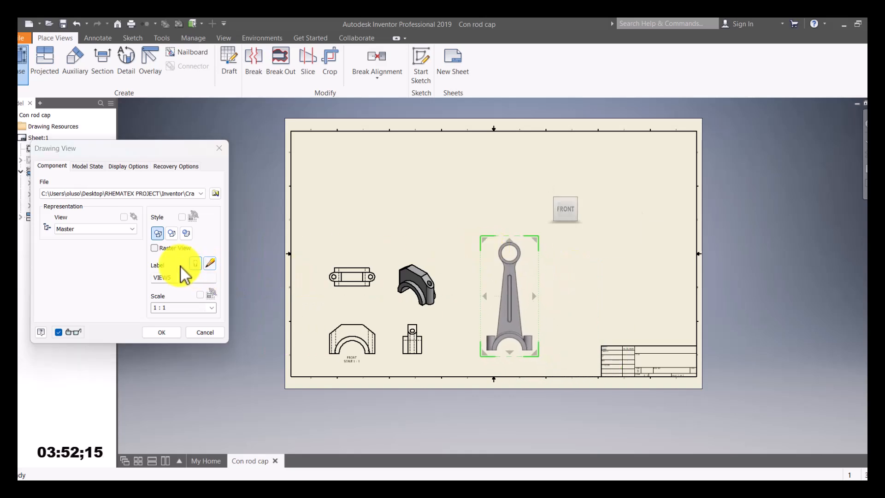
click(157, 249)
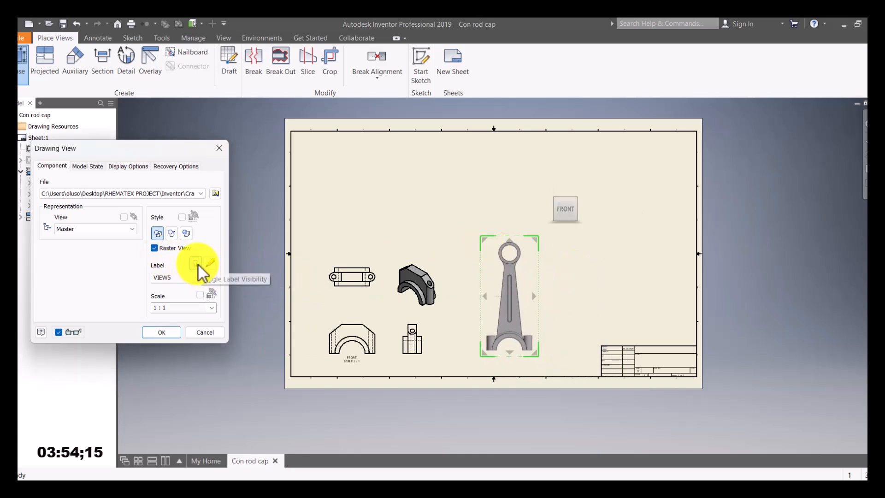
drag(174, 276, 118, 277)
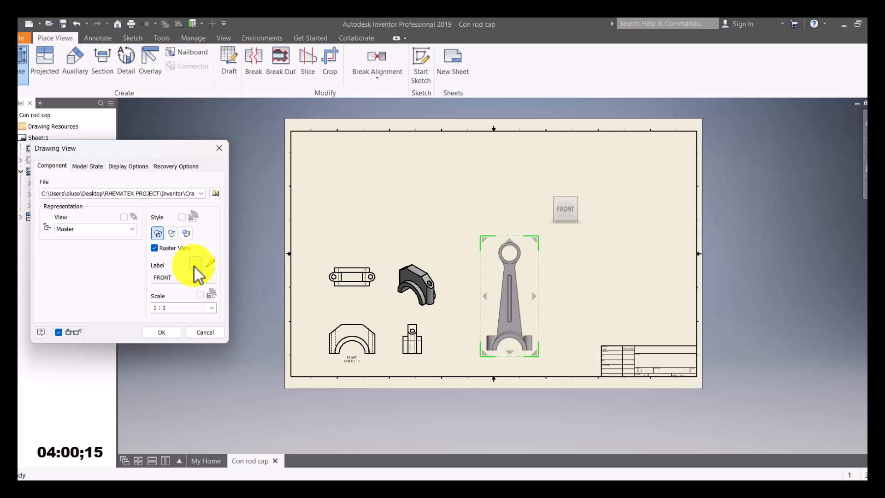
click(195, 264)
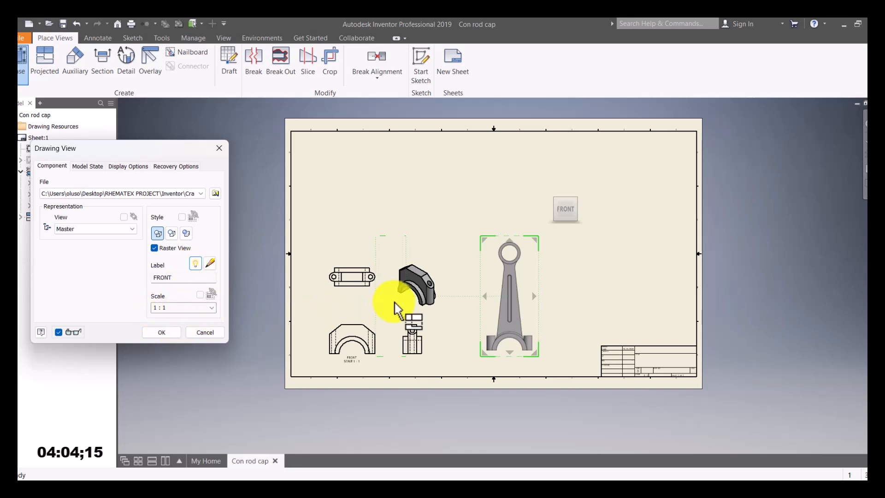
Step: Add top, side and isometric projected views of the con rod and create them
click(514, 213)
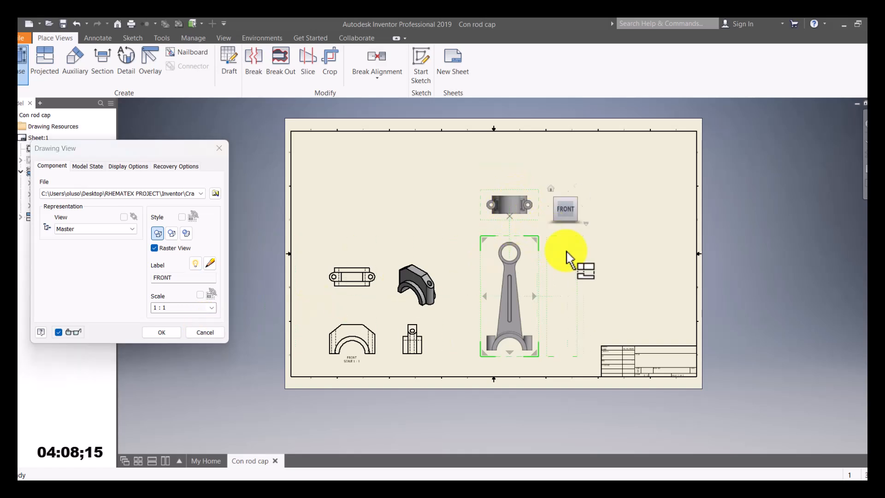
click(569, 332)
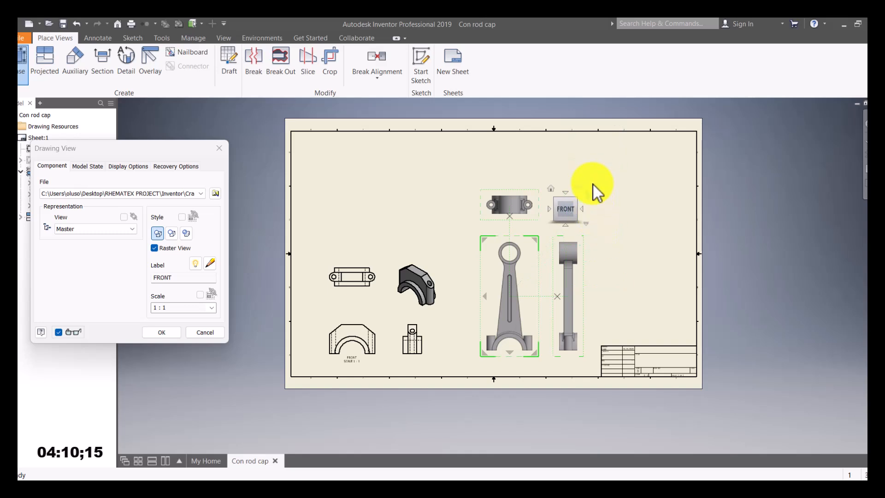
click(605, 187)
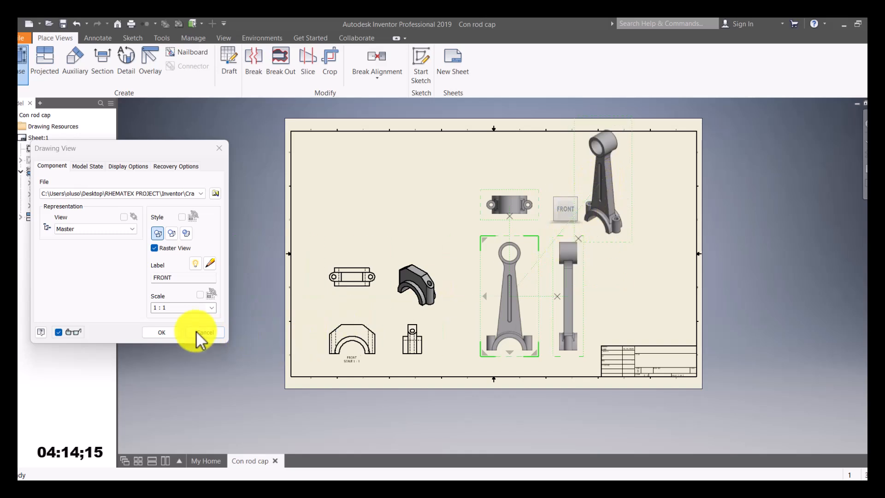
click(162, 332)
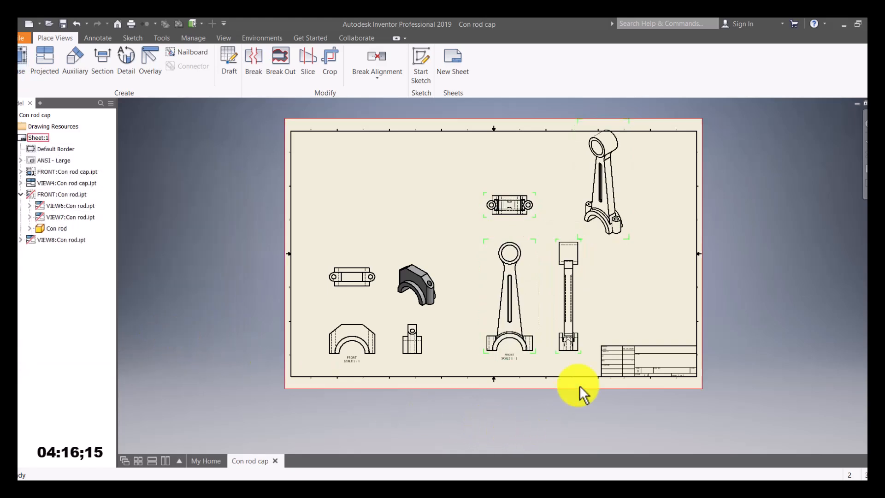
Step: Make the con rod's isometric view shaded and move its front view lower
double_click(586, 178)
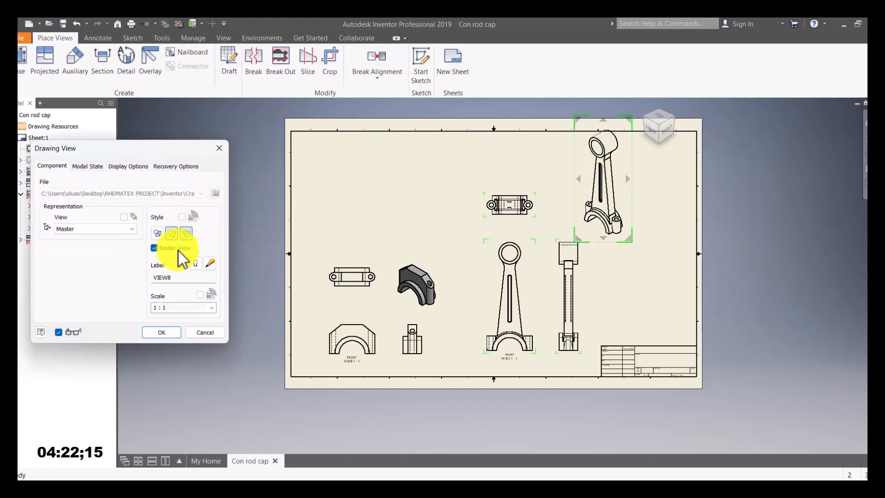
click(189, 238)
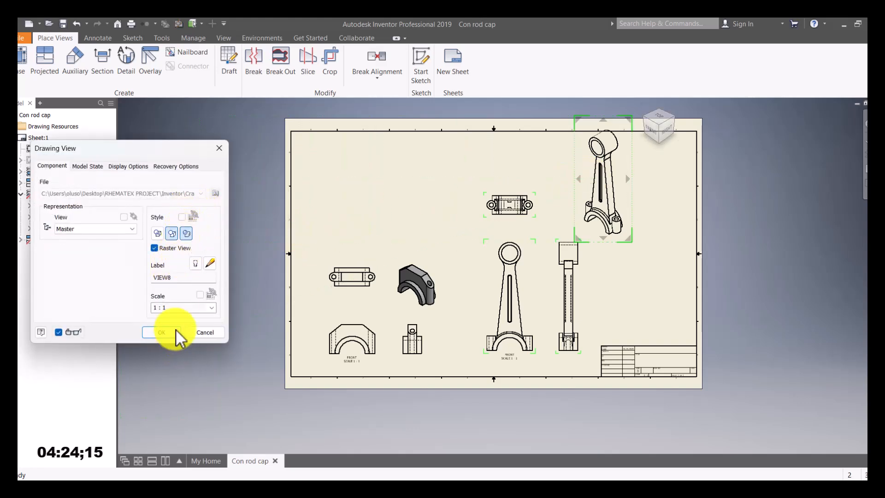
click(174, 332)
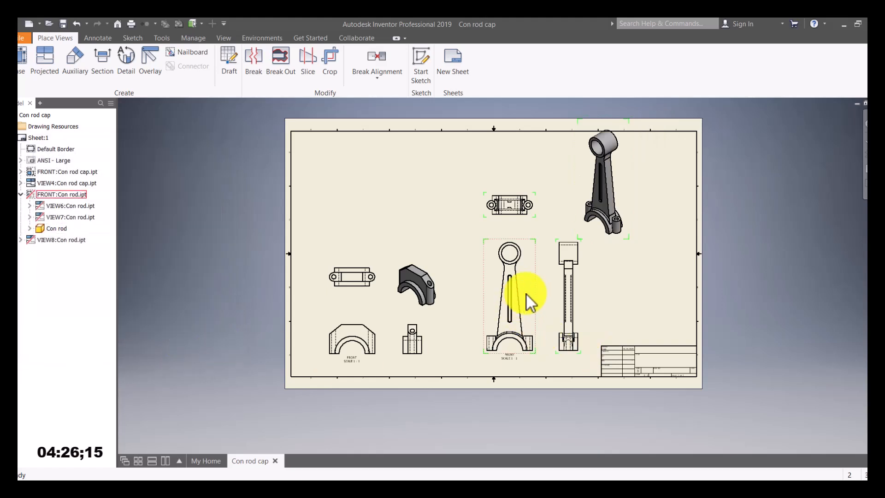
drag(529, 288, 534, 308)
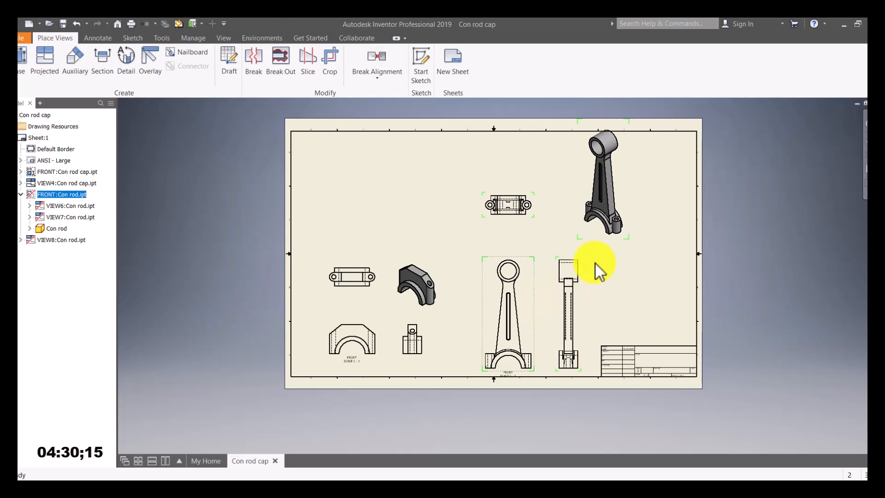
Step: Drag the con rod top view and shaded isometric view further down the sheet
drag(531, 226, 531, 254)
drag(630, 187, 644, 277)
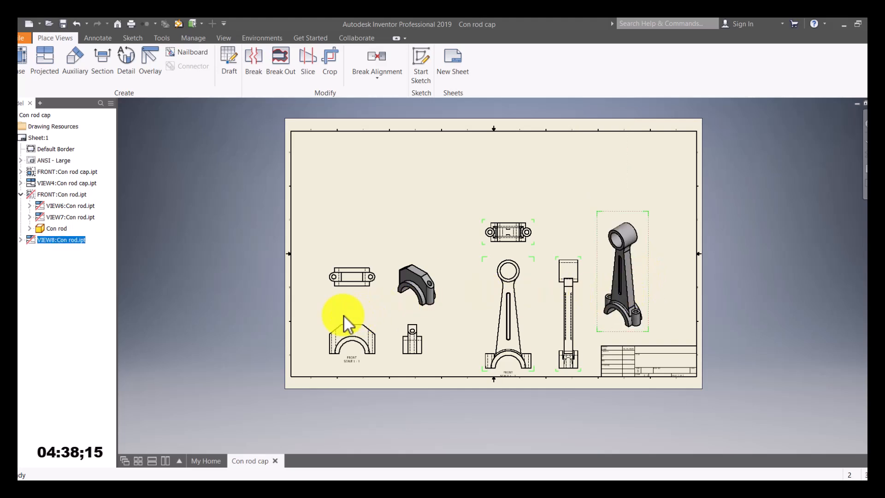
Step: Start a Piston Head base view at 1 : 1 scale on the sheet's left side
click(21, 64)
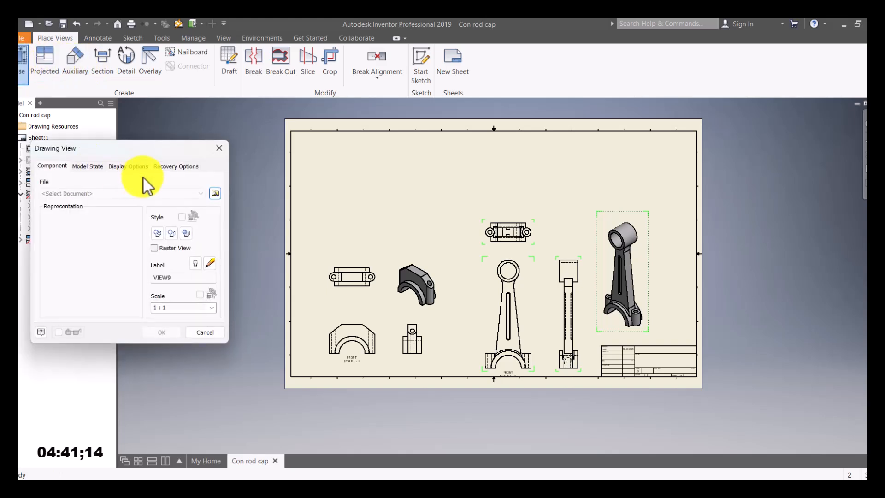
click(216, 194)
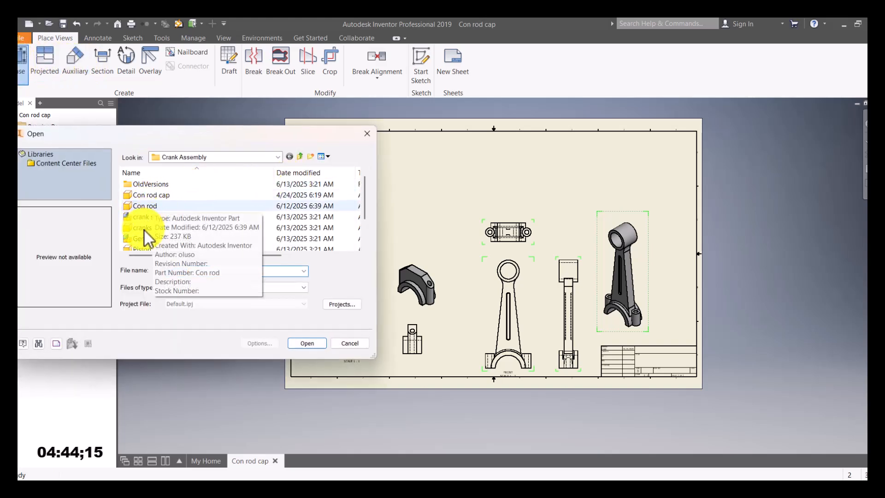
click(145, 228)
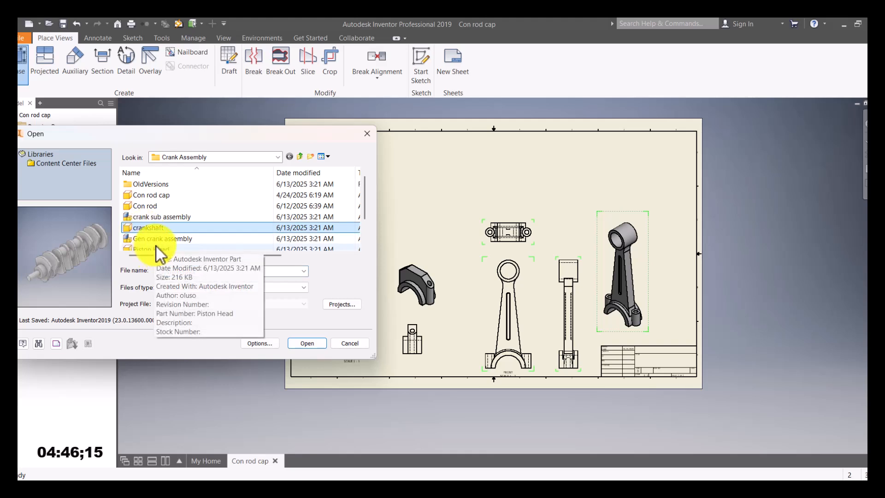
click(156, 248)
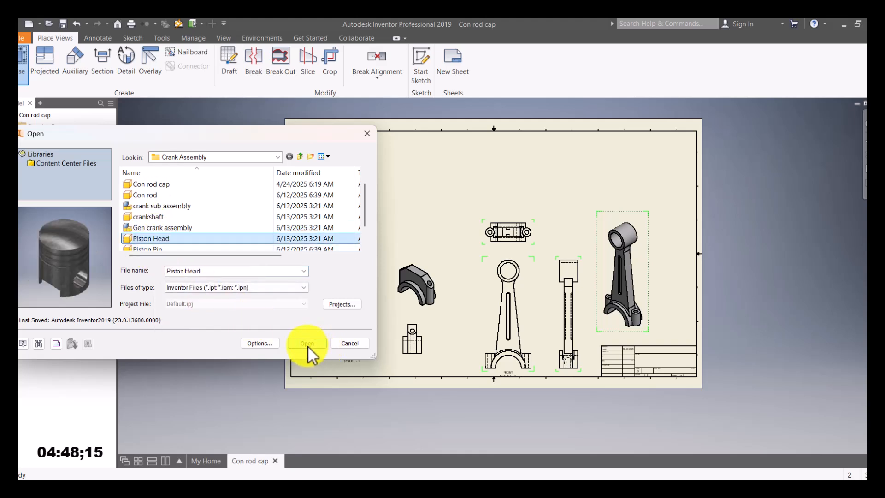
click(308, 343)
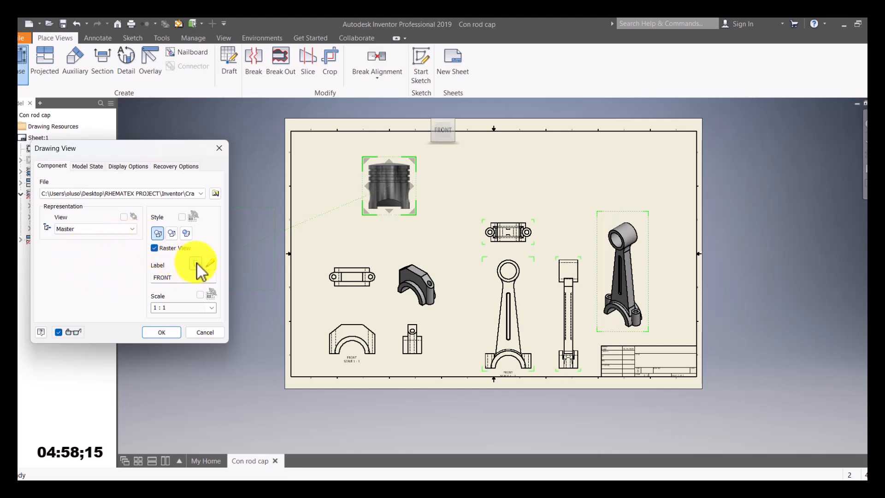
click(177, 308)
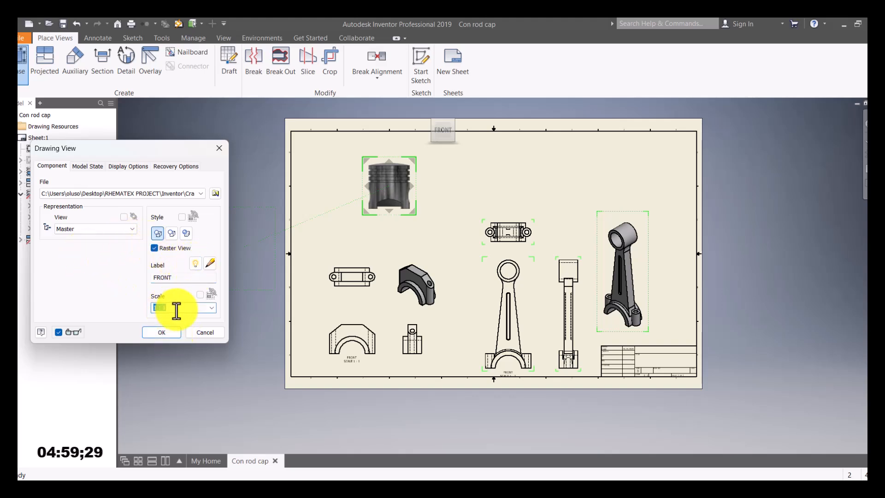
click(213, 308)
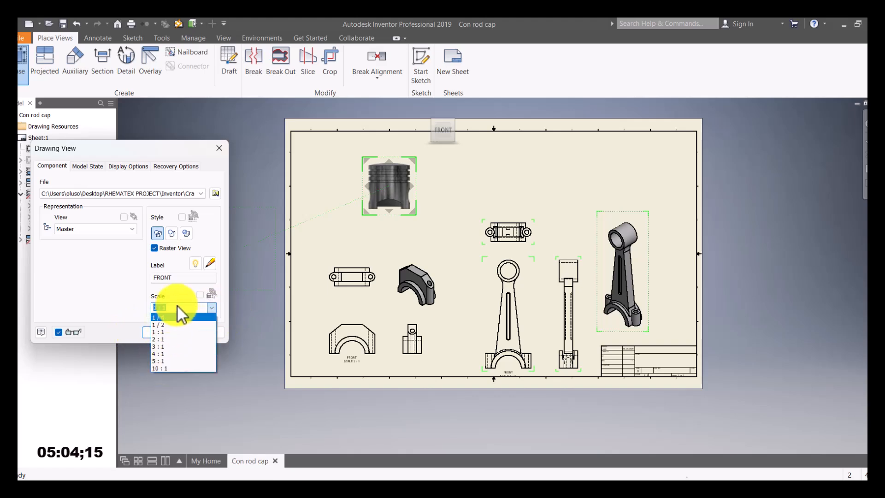
click(138, 296)
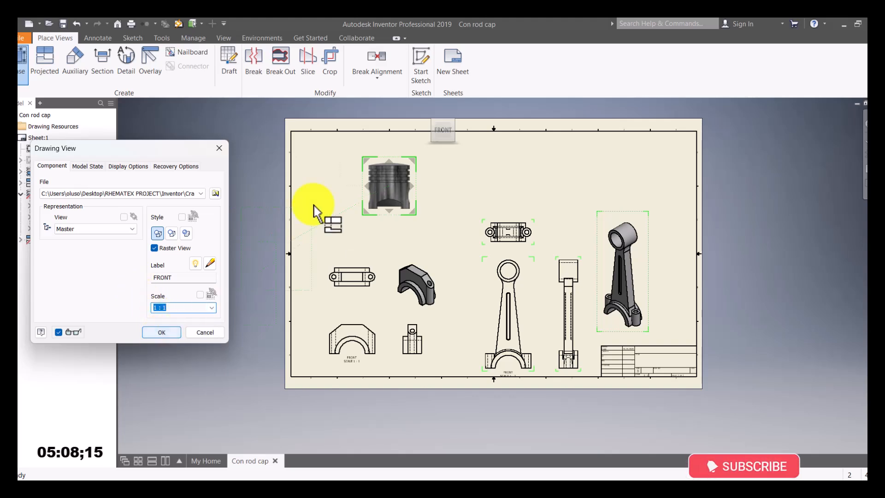
drag(368, 168, 336, 202)
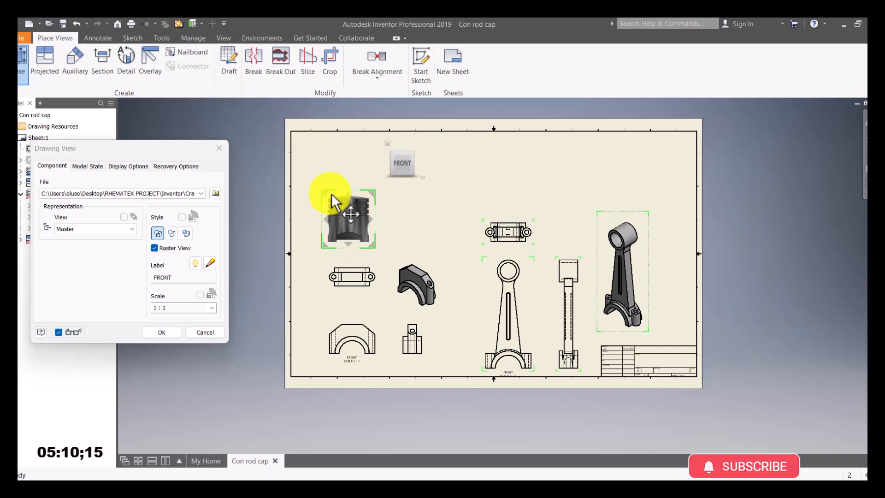
Step: Place the piston's top, side and isometric projected views and create them
click(343, 166)
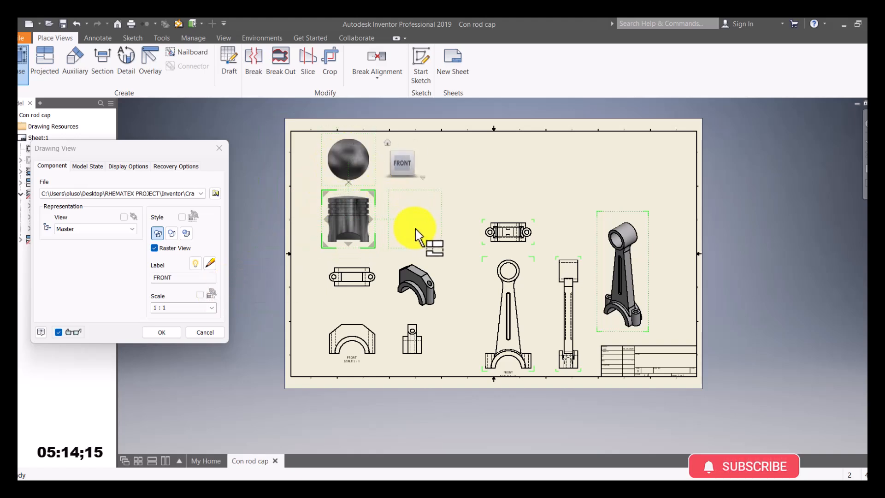
click(438, 198)
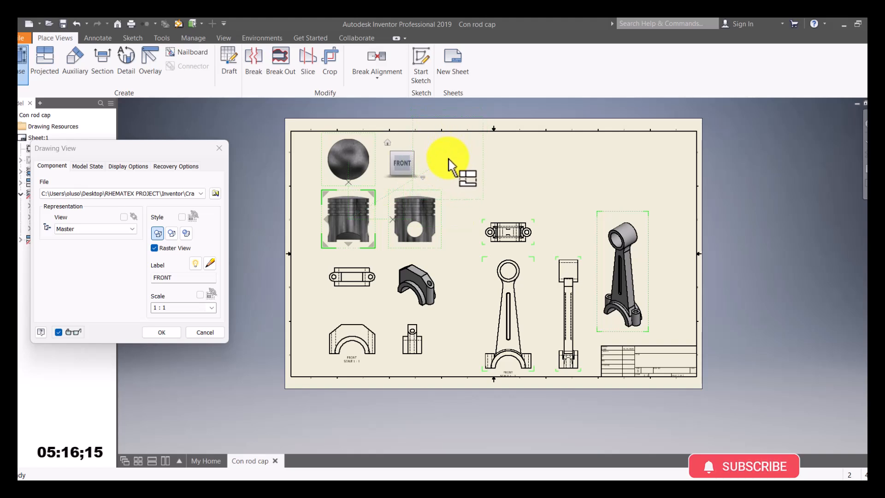
click(450, 165)
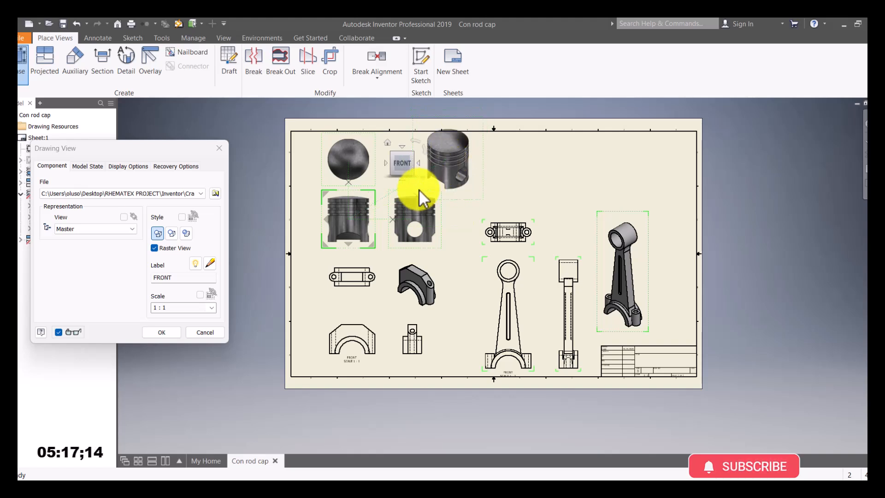
click(161, 332)
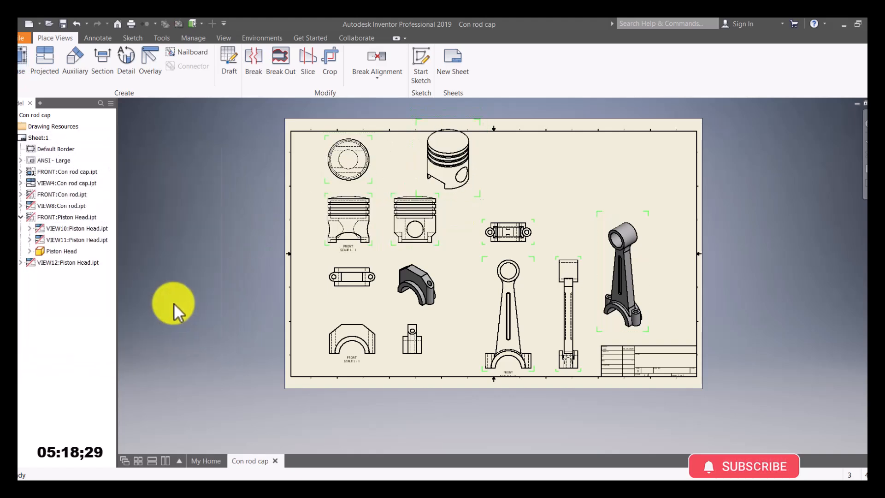
Step: Switch the isometric piston view (VIEW12) to the Shaded display style
double_click(424, 157)
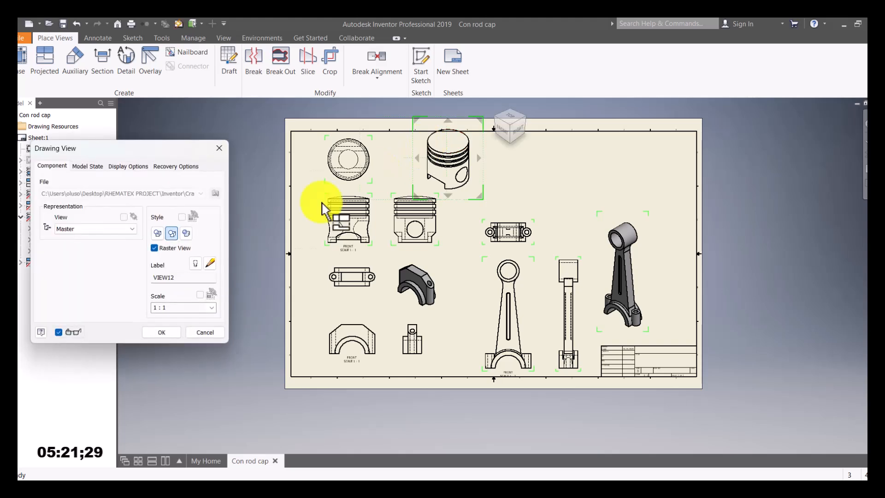
click(187, 234)
click(163, 333)
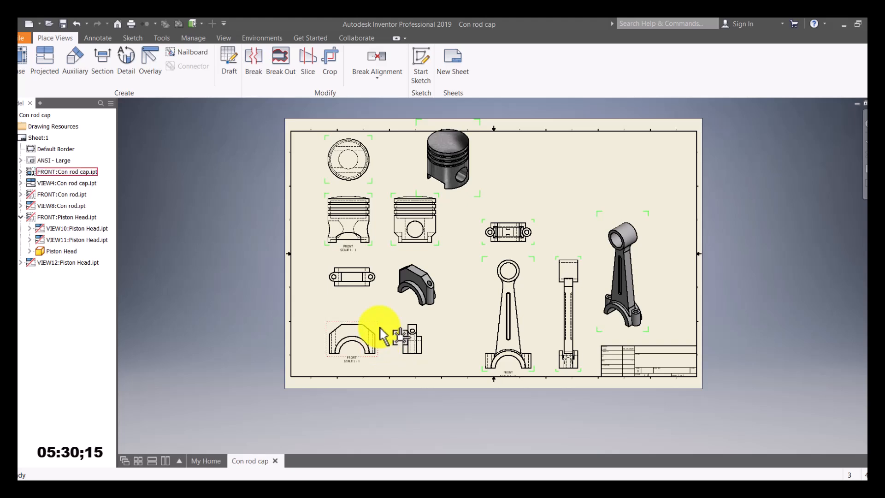
Step: Move the con rod cap and piston views lower, nudging the isometric piston view up
drag(380, 329, 417, 350)
drag(373, 289, 406, 331)
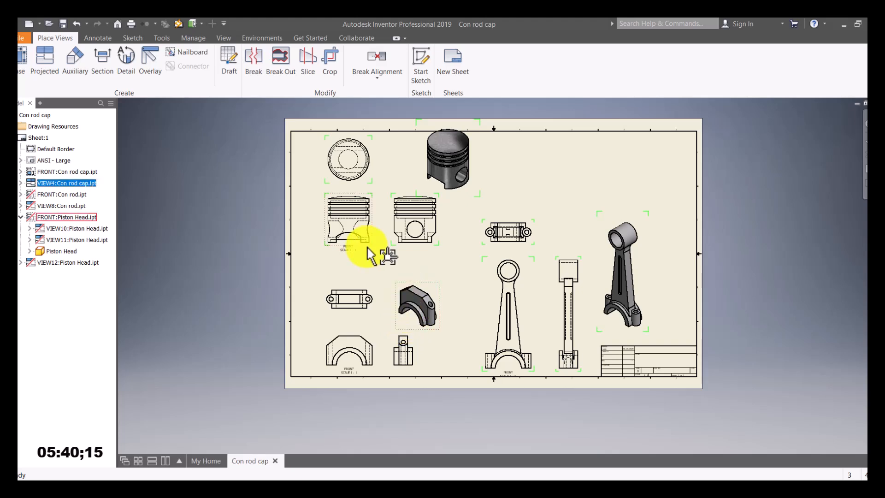
drag(376, 234, 373, 249)
drag(367, 180, 406, 214)
click(424, 184)
drag(468, 162, 469, 159)
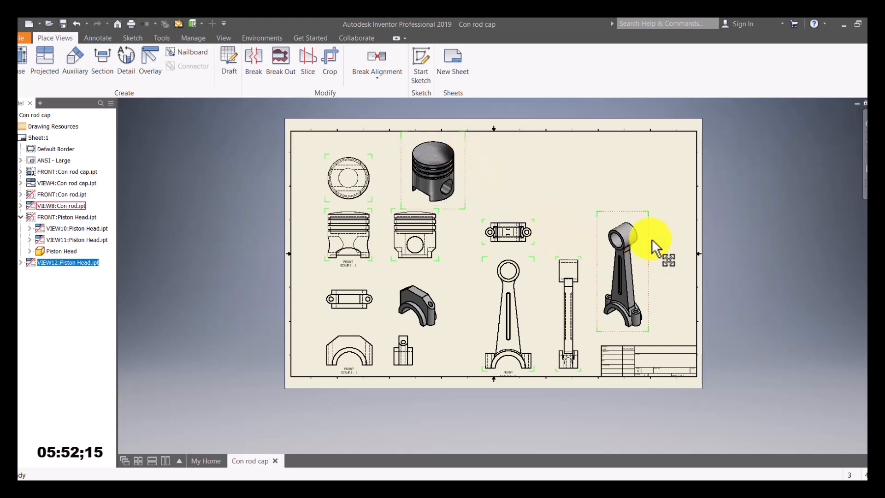
Step: Shift the isometric con rod view and the con rod front, side and top views into alignment
mouse_move(652, 227)
mouse_down()
mouse_move(668, 198)
mouse_move(650, 217)
mouse_up()
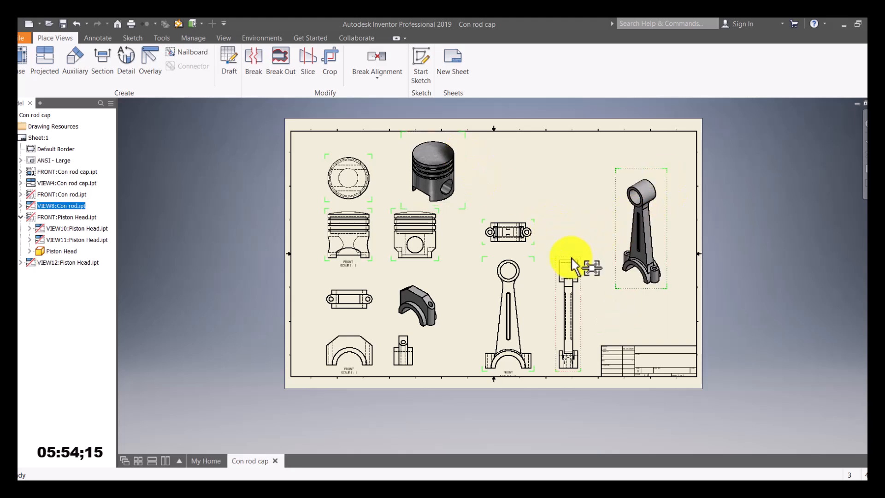
mouse_move(526, 261)
mouse_down()
mouse_move(530, 272)
mouse_move(540, 204)
mouse_move(543, 251)
mouse_up()
mouse_move(590, 269)
mouse_down()
mouse_move(587, 287)
mouse_move(599, 276)
mouse_move(593, 267)
mouse_up()
drag(541, 276, 553, 272)
drag(563, 196, 567, 192)
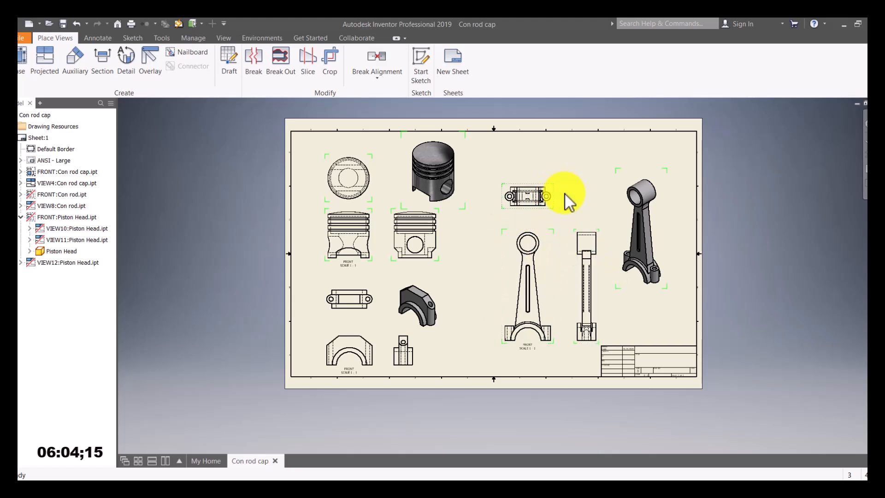
click(622, 207)
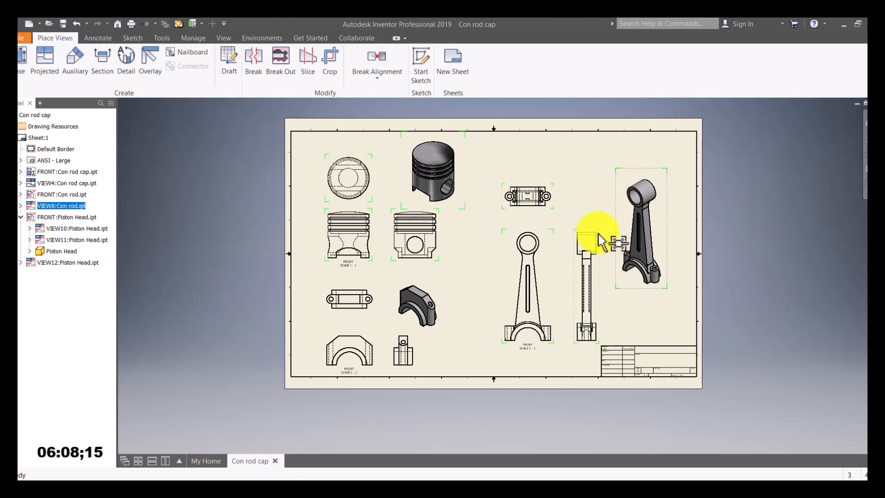
drag(598, 233, 603, 230)
Step: Fine-tune the con rod front, side and top views and the piston top and isometric views
click(546, 273)
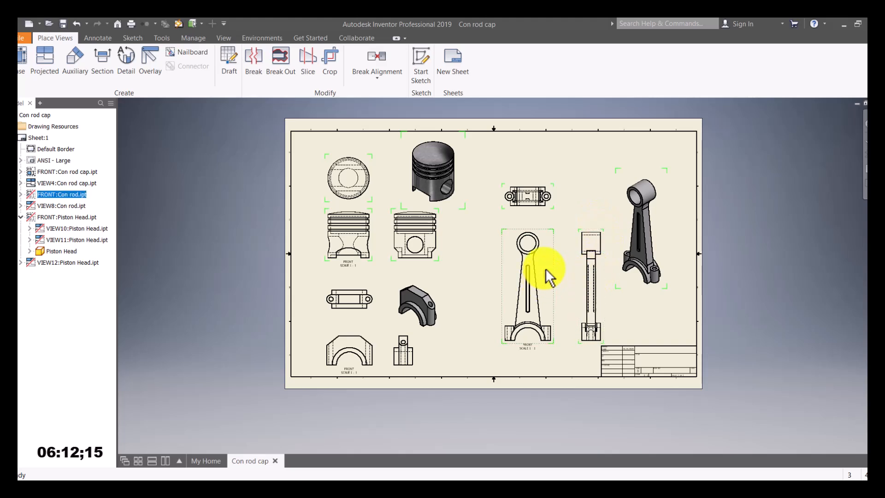
drag(548, 268, 553, 253)
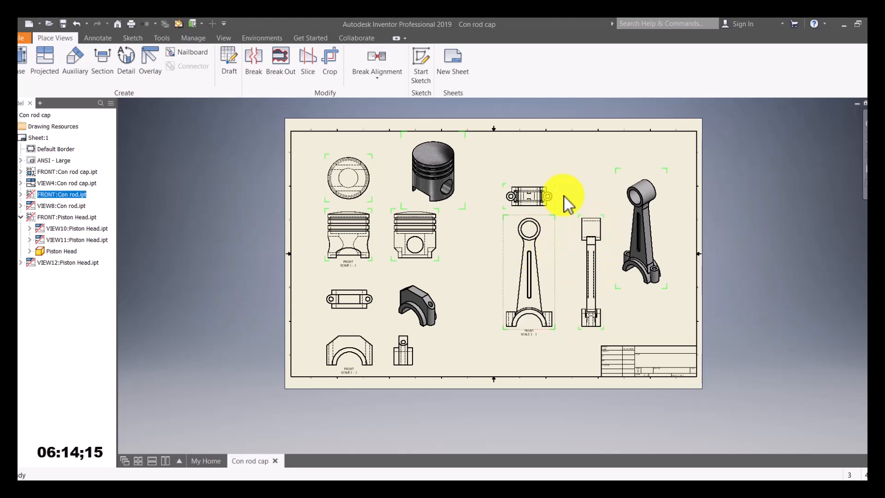
drag(556, 191, 569, 178)
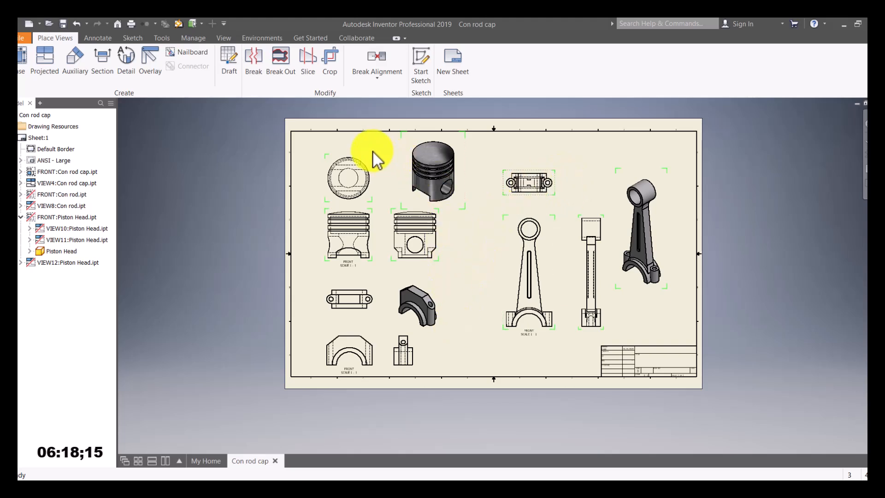
drag(370, 158, 369, 152)
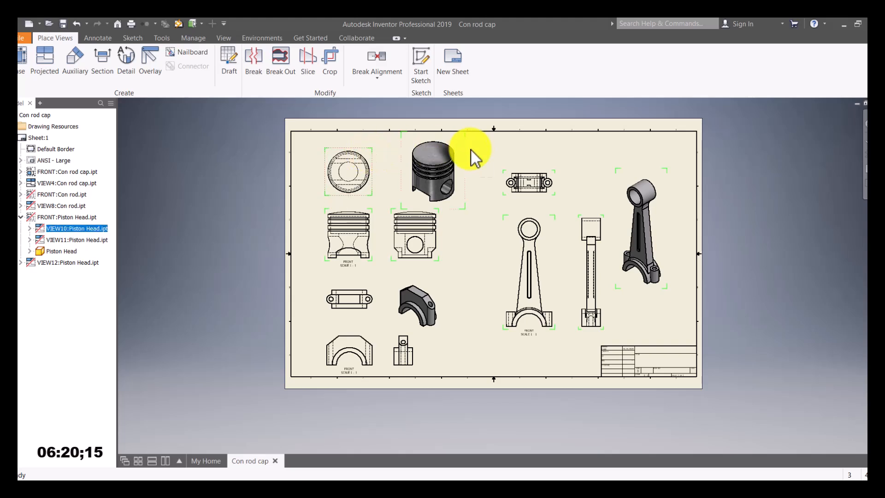
drag(463, 152, 474, 153)
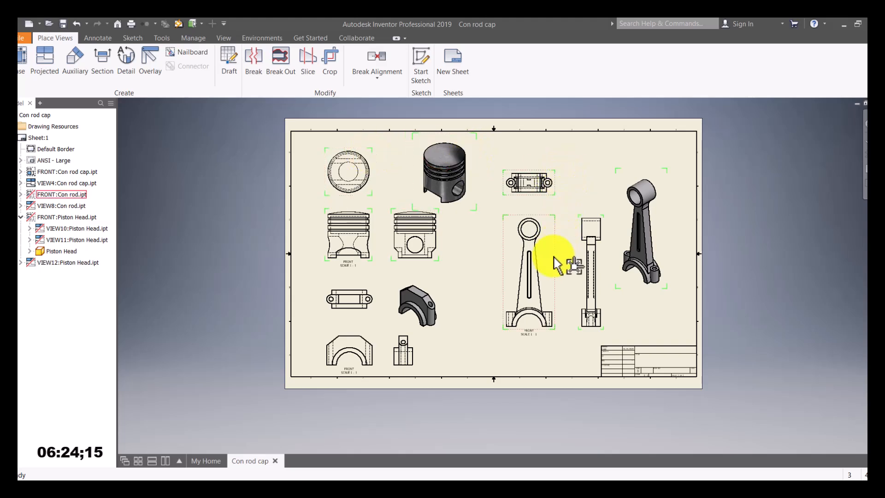
drag(560, 272, 568, 272)
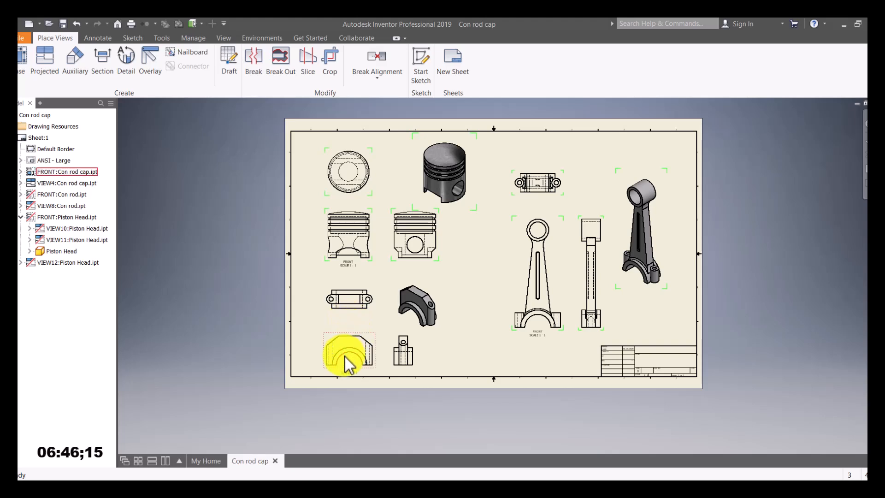
Step: Set the con rod cap front view to the Hidden Line Removed style
double_click(367, 347)
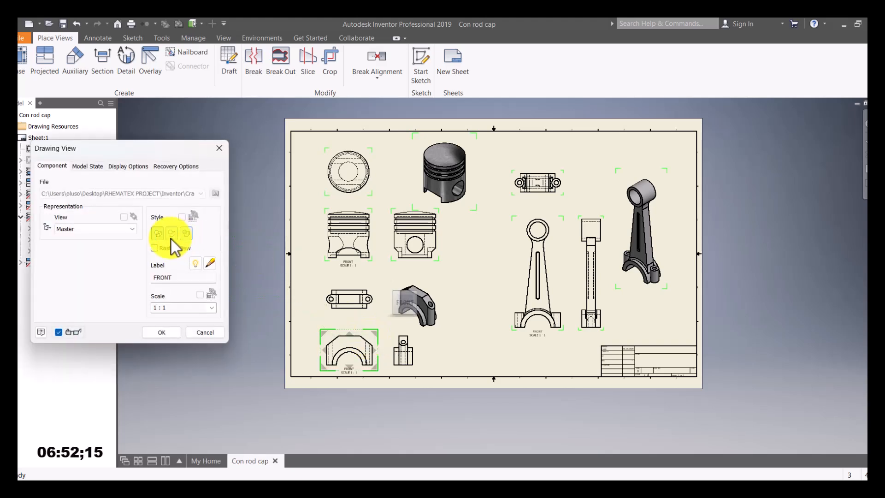
click(170, 234)
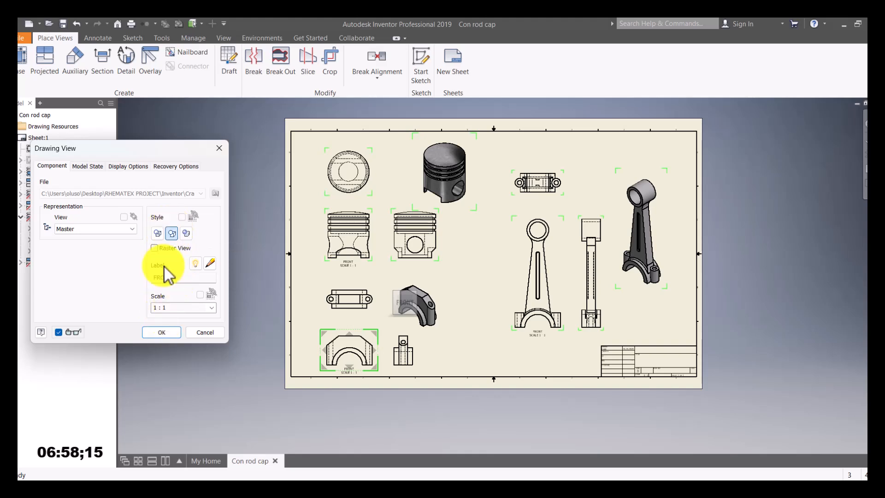
click(165, 336)
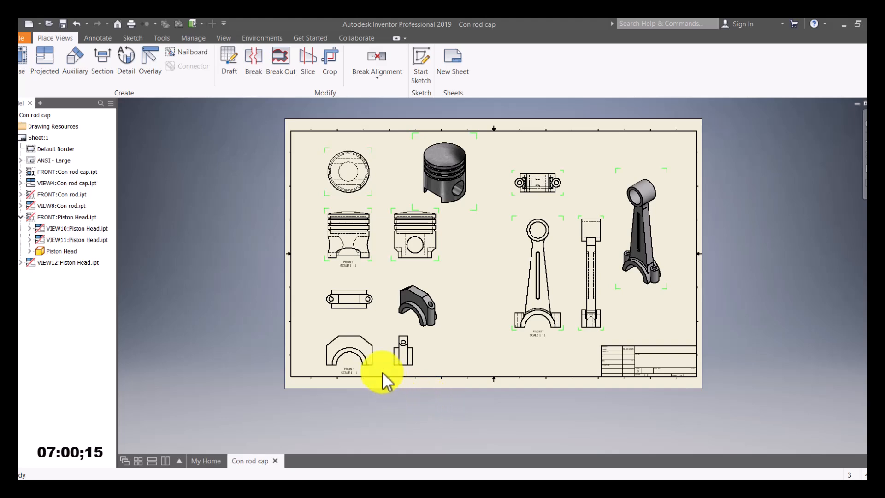
scroll(385, 377, up, 5)
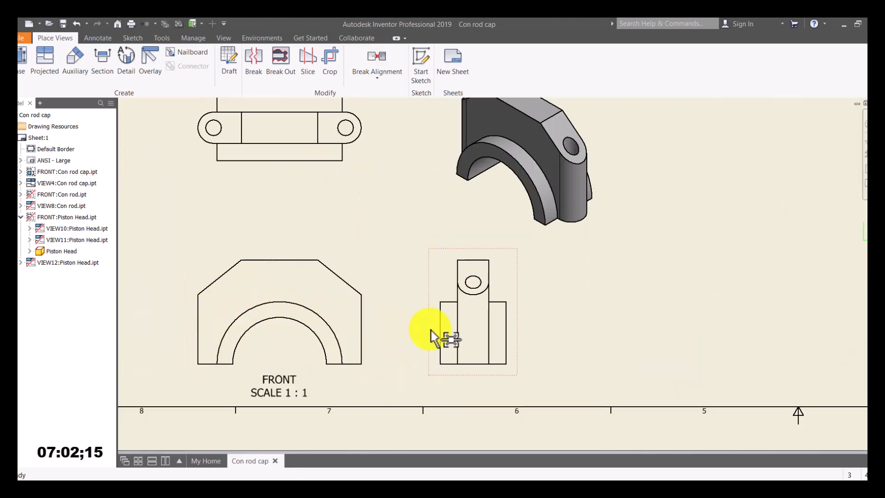
scroll(432, 335, down, 3)
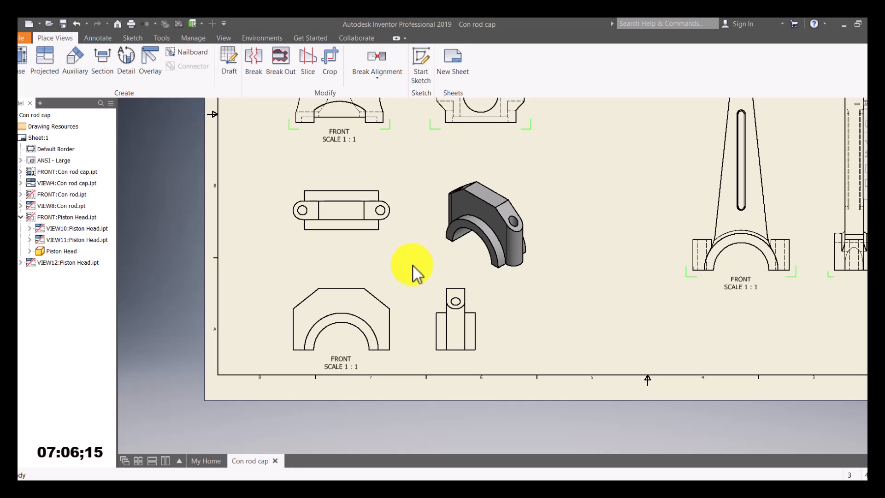
scroll(414, 265, up, 3)
scroll(416, 259, down, 6)
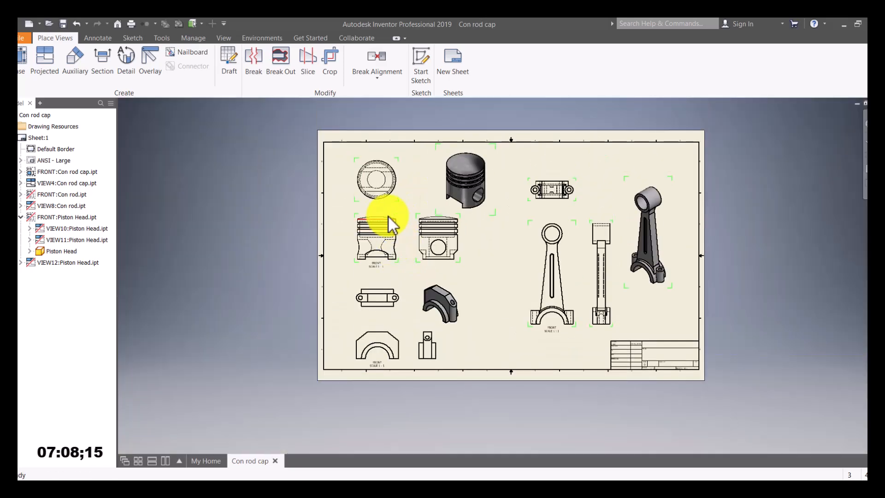
scroll(393, 217, up, 3)
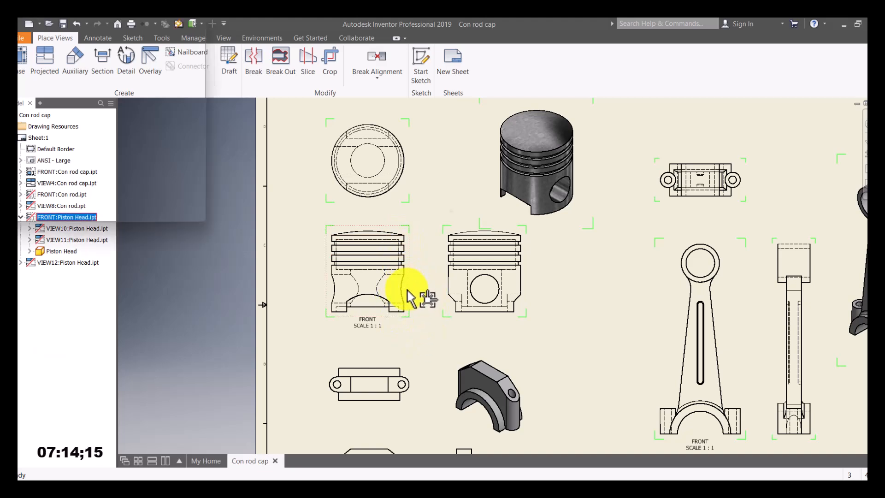
Step: Set the piston front view and its projected views to Hidden Line Removed
double_click(408, 292)
click(172, 234)
click(161, 332)
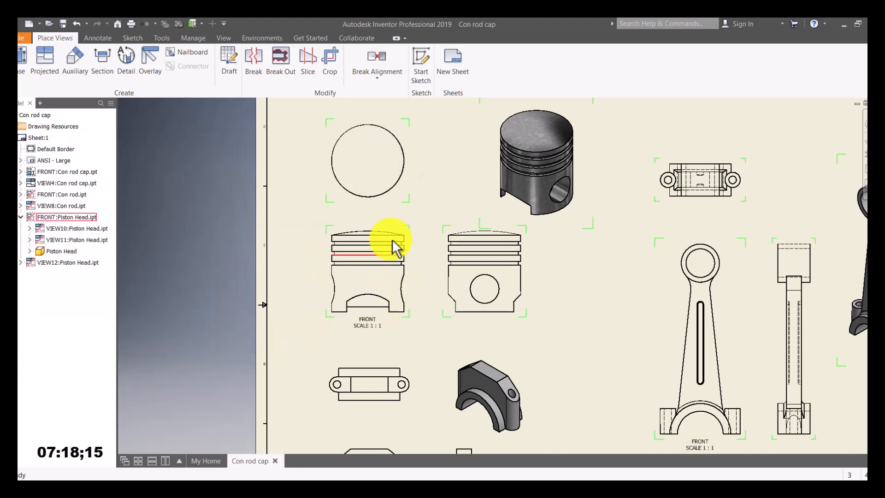
scroll(417, 304, down, 3)
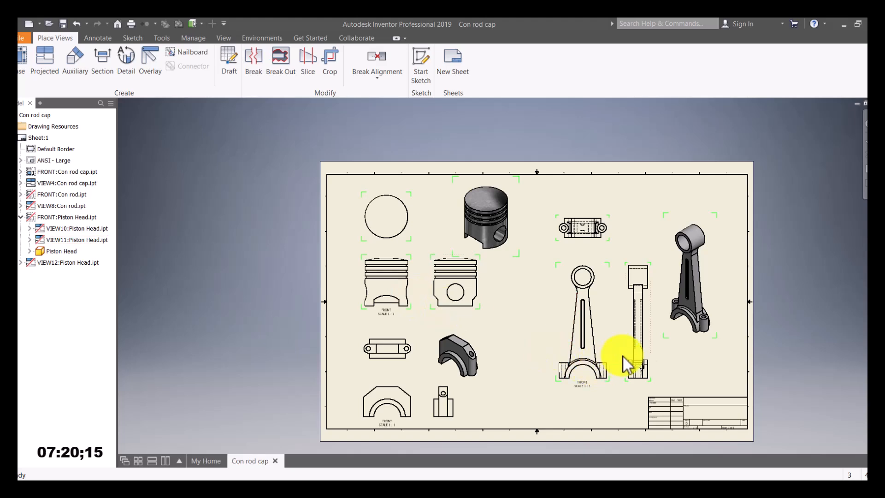
scroll(638, 364, up, 3)
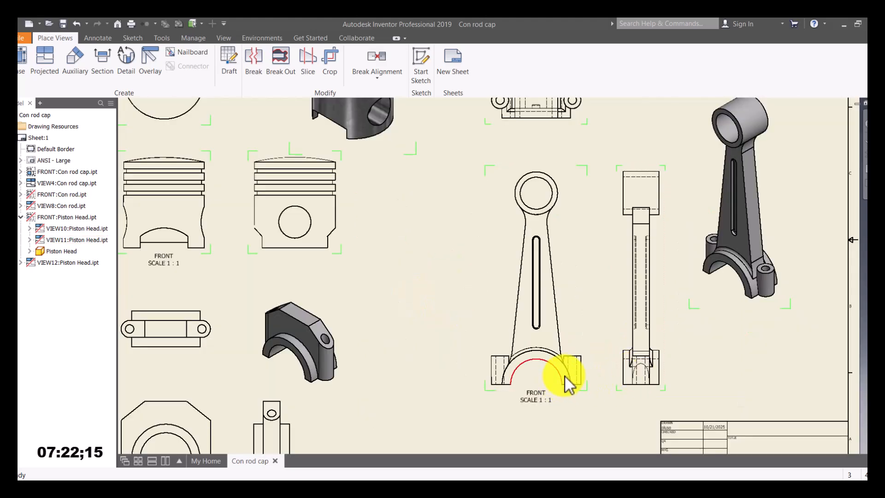
double_click(575, 340)
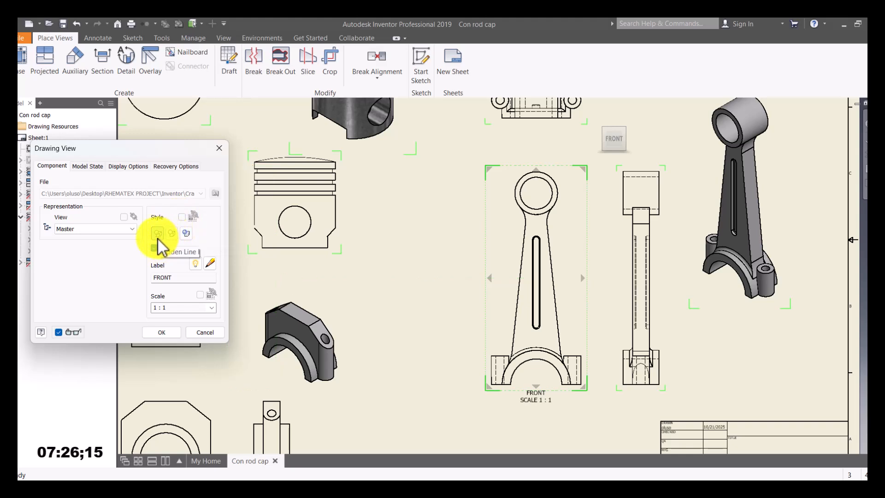
click(172, 233)
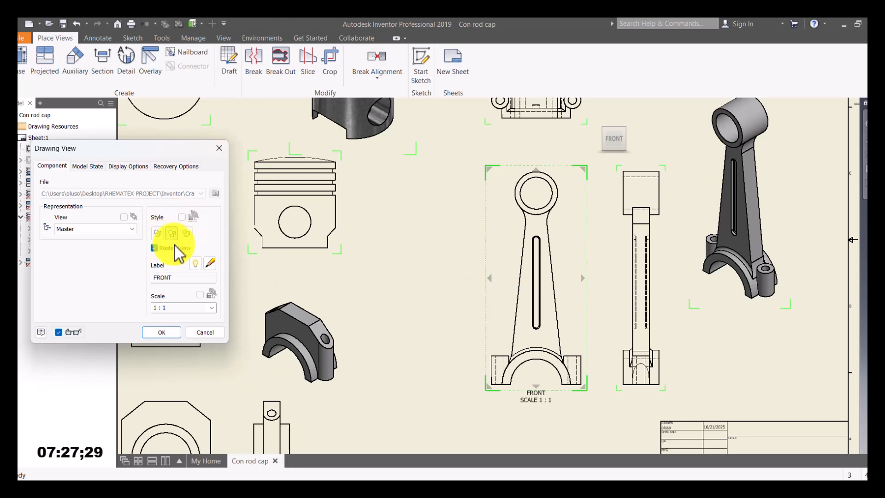
click(162, 332)
scroll(568, 319, up, 3)
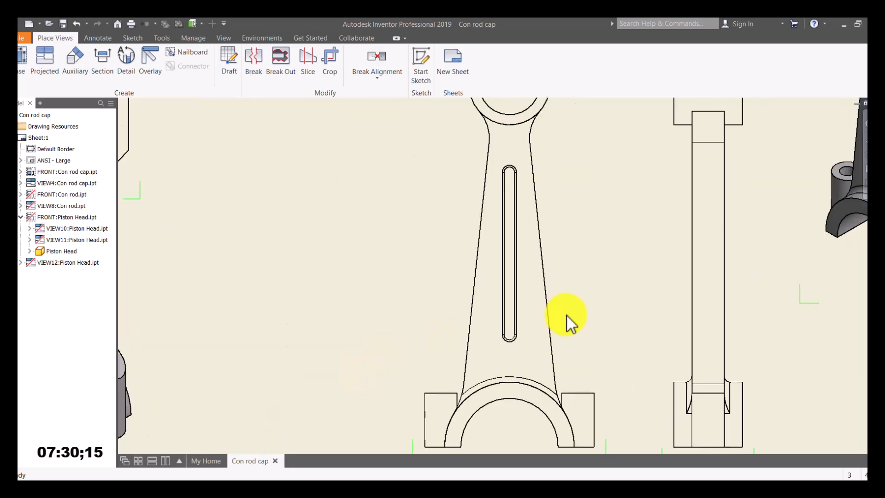
scroll(568, 317, down, 5)
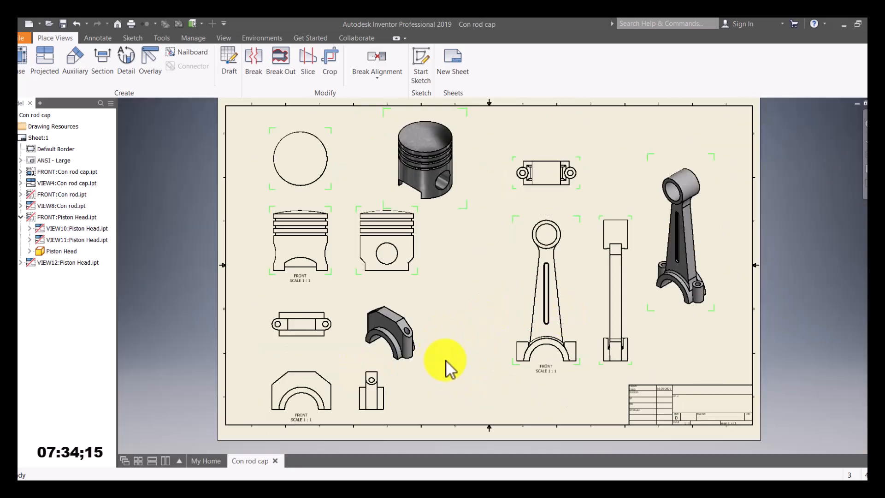
scroll(447, 369, down, 3)
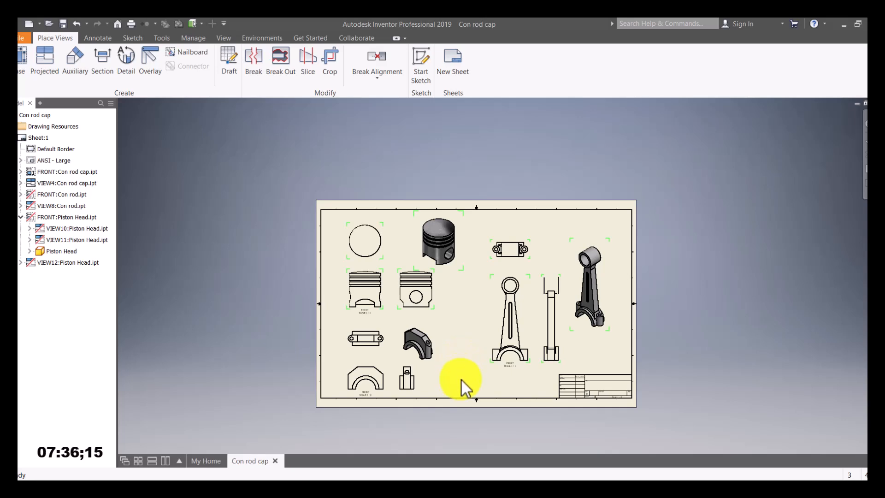
scroll(444, 256, down, 2)
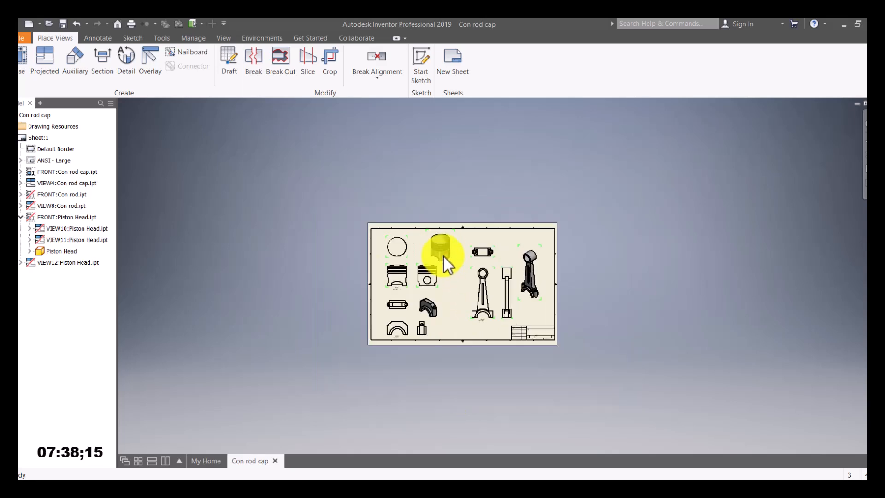
scroll(450, 300, up, 4)
scroll(478, 372, down, 3)
mouse_move(481, 414)
middle_down()
mouse_move(474, 376)
mouse_move(467, 384)
middle_up()
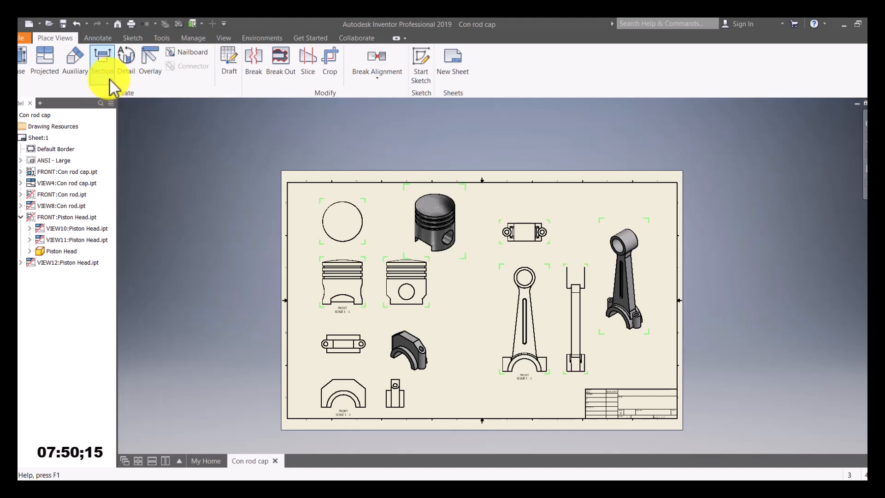
Step: Start a section view on the con rod cap's side view
click(105, 63)
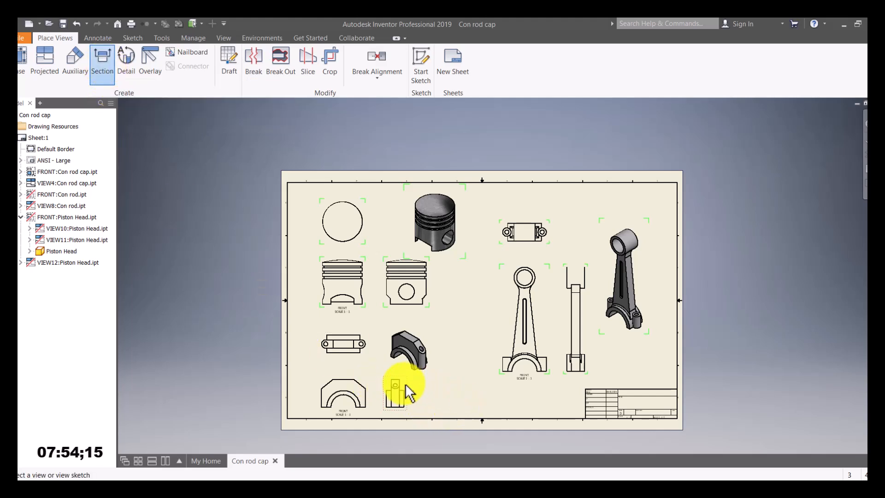
scroll(405, 396, up, 2)
scroll(417, 405, up, 2)
middle_drag(436, 381, 444, 302)
scroll(411, 317, up, 2)
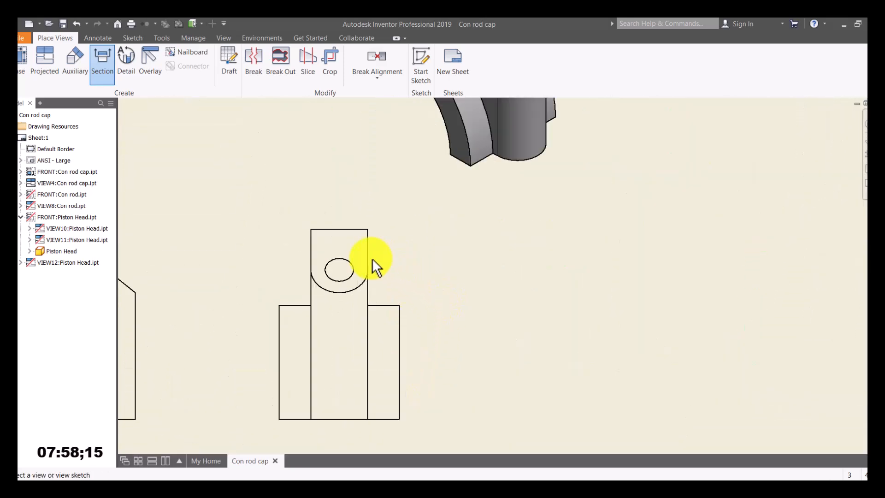
scroll(409, 273, down, 3)
click(410, 276)
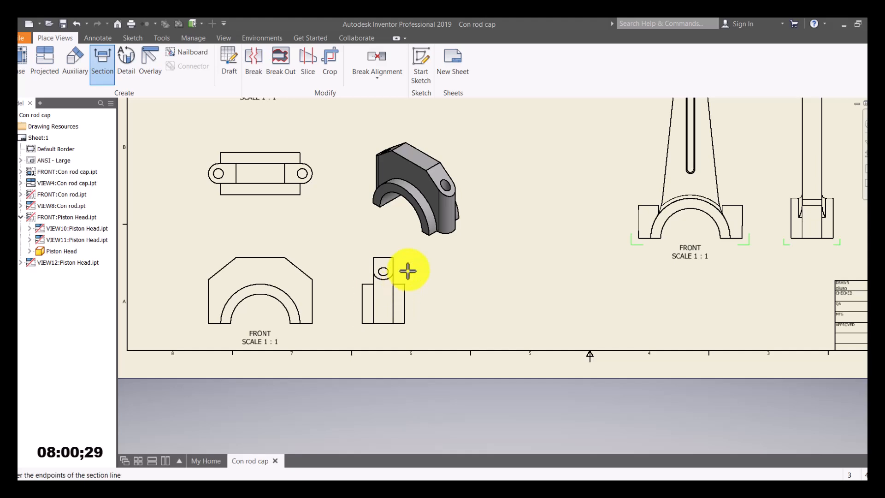
Step: Cut vertically through the side view and place section A to its right
click(382, 240)
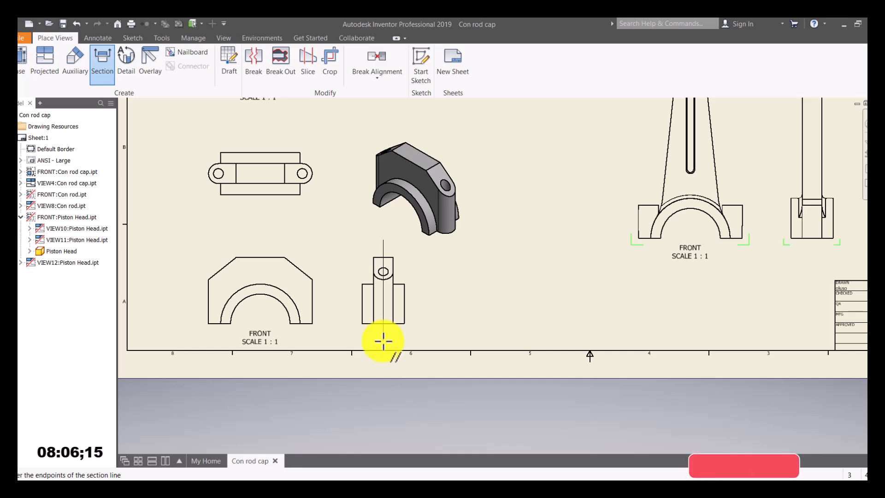
click(383, 340)
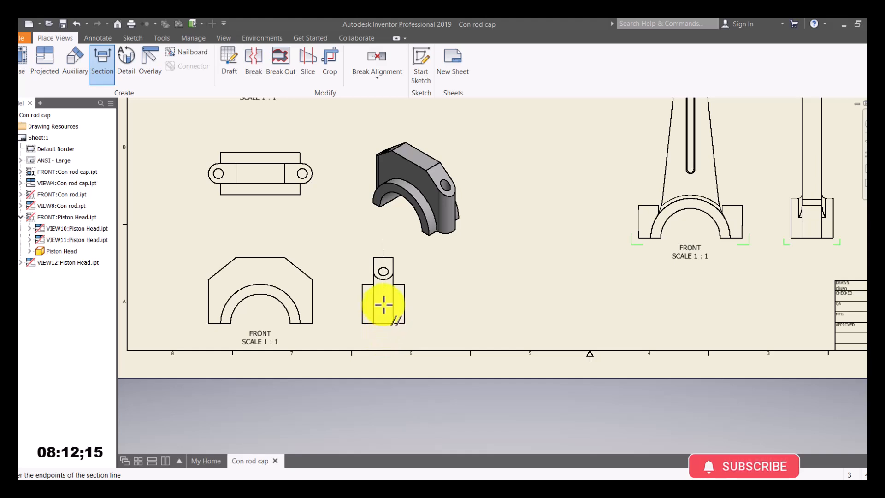
click(383, 338)
right_click(392, 322)
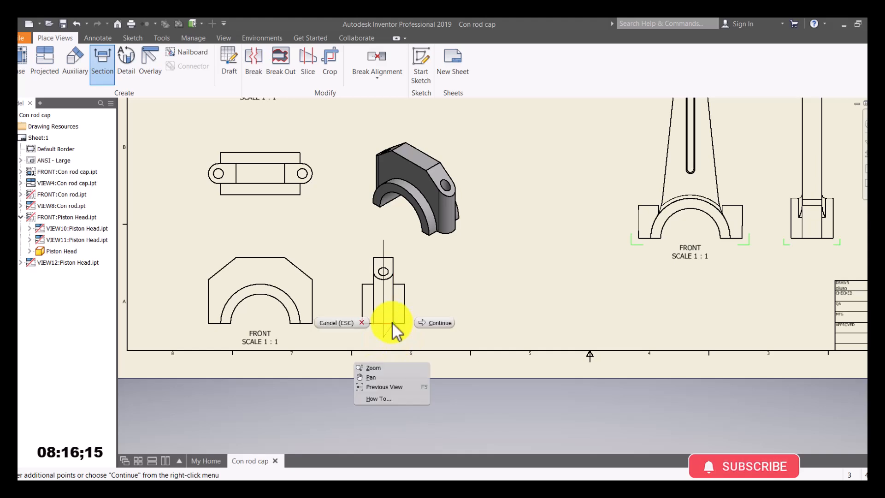
click(438, 324)
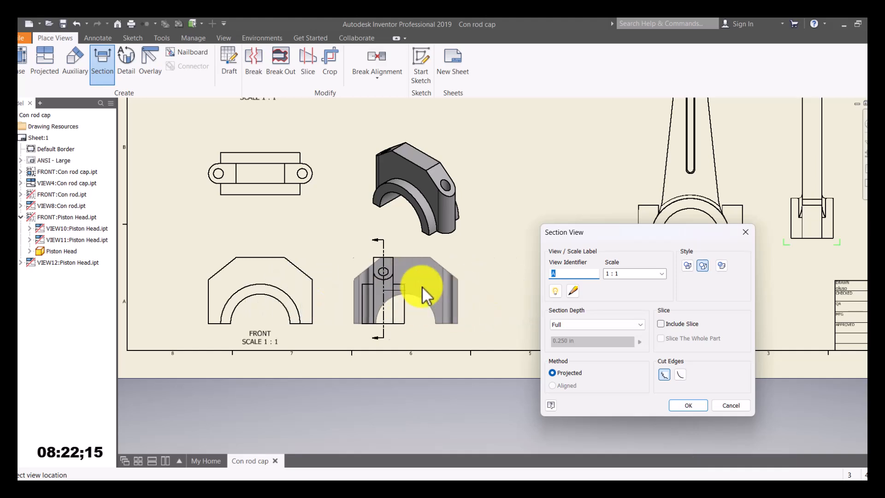
scroll(484, 300, down, 5)
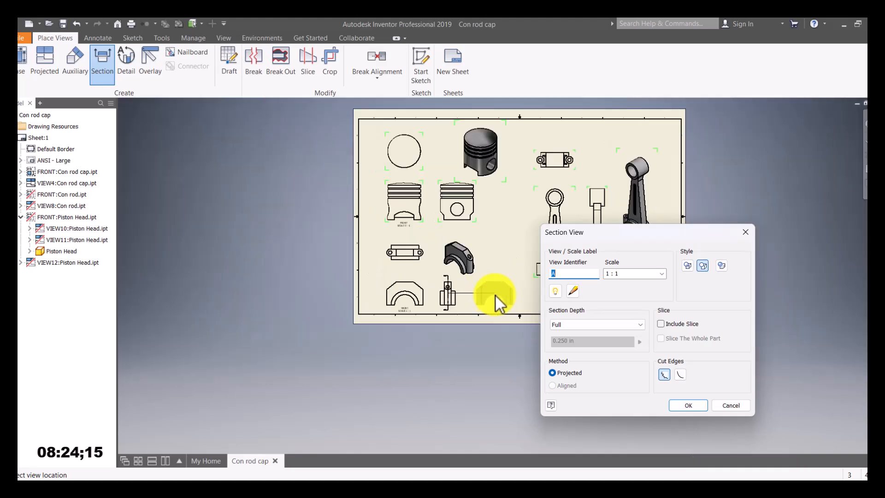
click(497, 298)
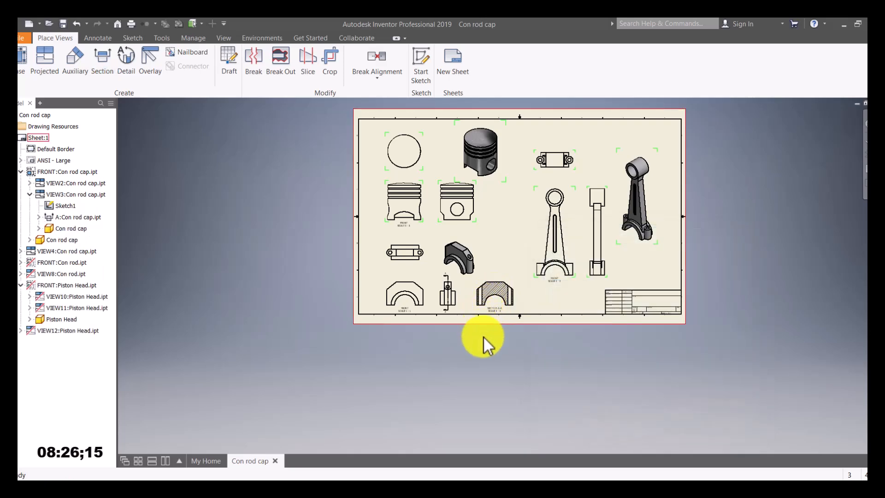
Step: Inspect the hatched Section A-A, reposition the cap's side view, then fit the whole sheet
scroll(503, 307, up, 4)
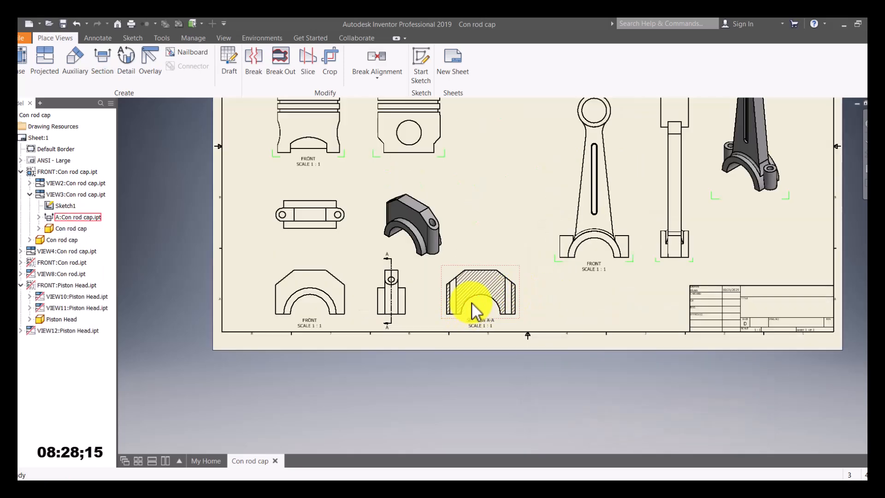
scroll(473, 309, down, 4)
scroll(482, 303, up, 5)
middle_drag(484, 292, 460, 316)
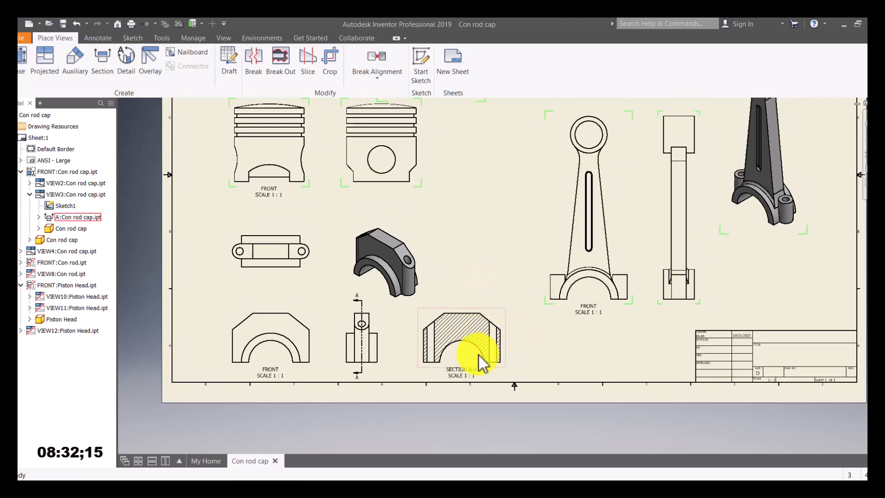
mouse_move(350, 315)
mouse_down()
mouse_move(362, 307)
mouse_move(375, 323)
mouse_move(362, 355)
mouse_move(359, 320)
mouse_up()
scroll(371, 317, down, 4)
scroll(362, 355, up, 5)
scroll(359, 319, up, 3)
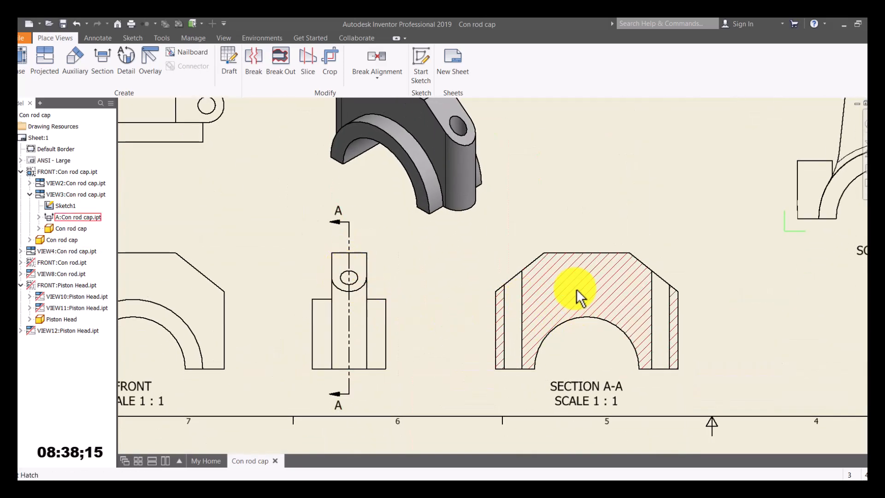
drag(349, 223, 352, 238)
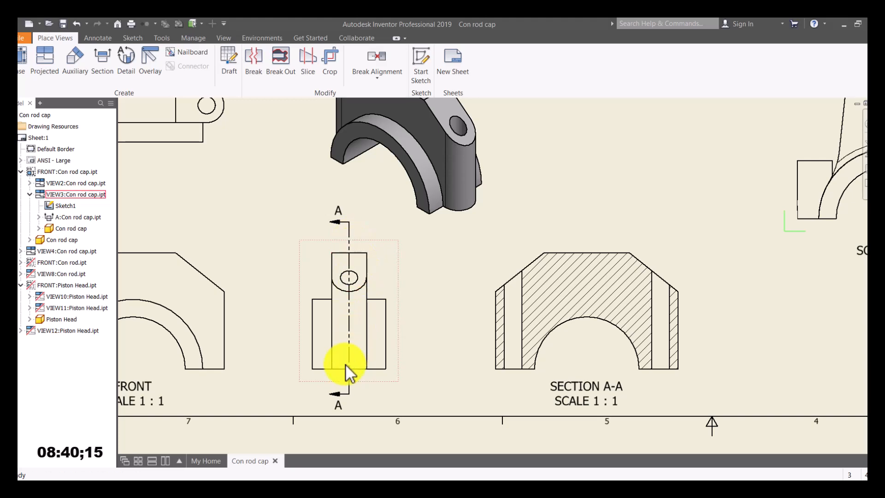
scroll(442, 328, down, 5)
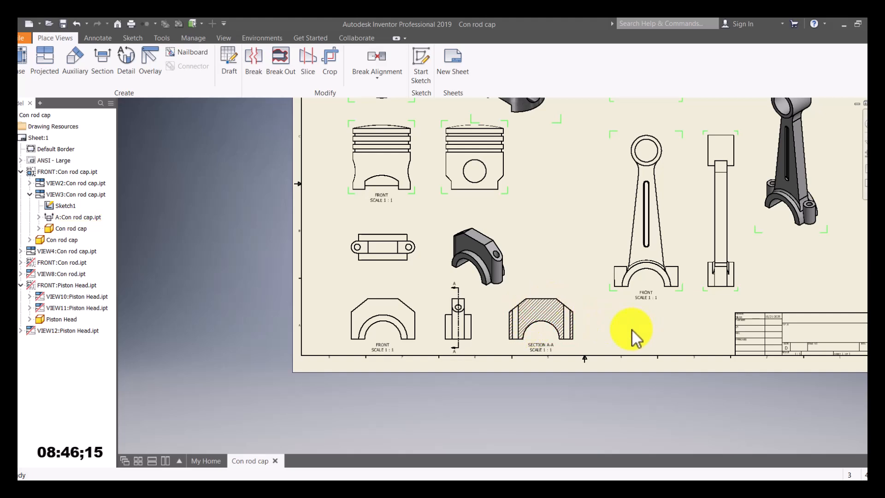
key(Home)
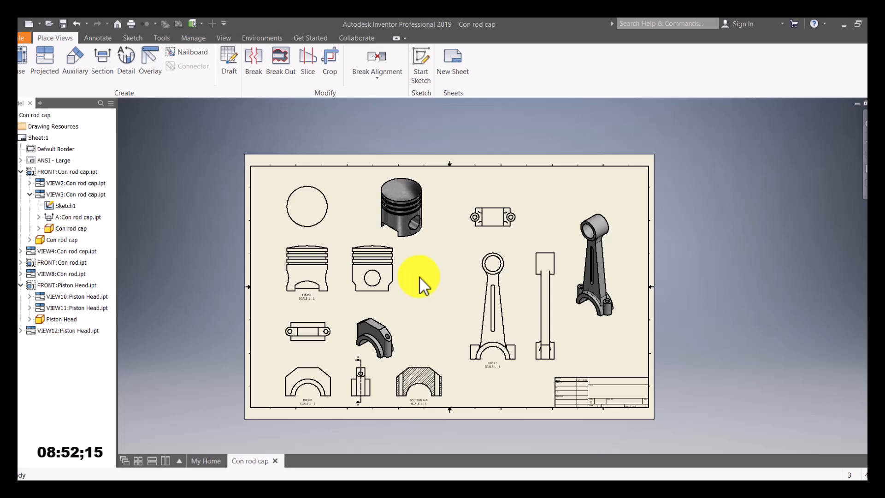
Step: Dimension the cap front view's overall width of 3.70 across its top
click(99, 39)
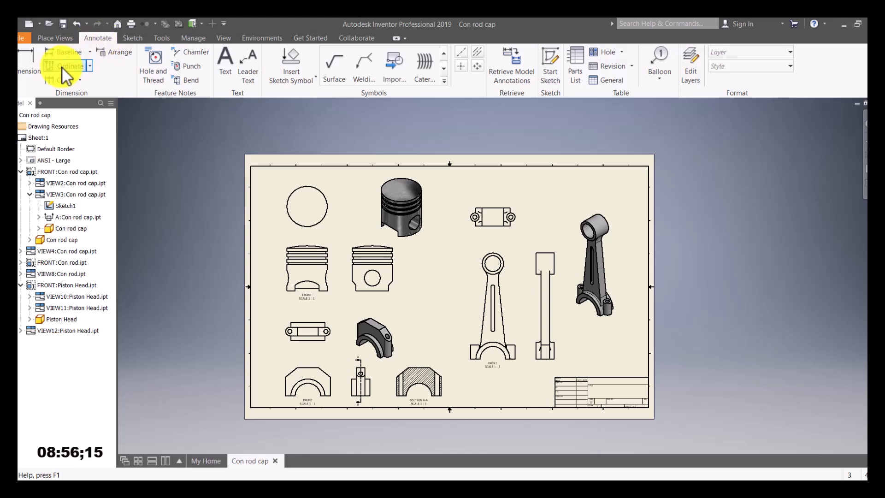
click(34, 66)
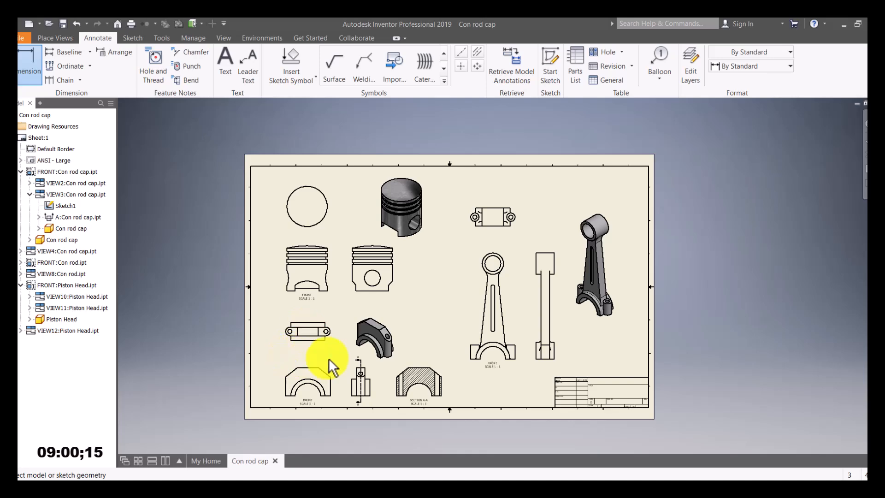
scroll(326, 326, up, 5)
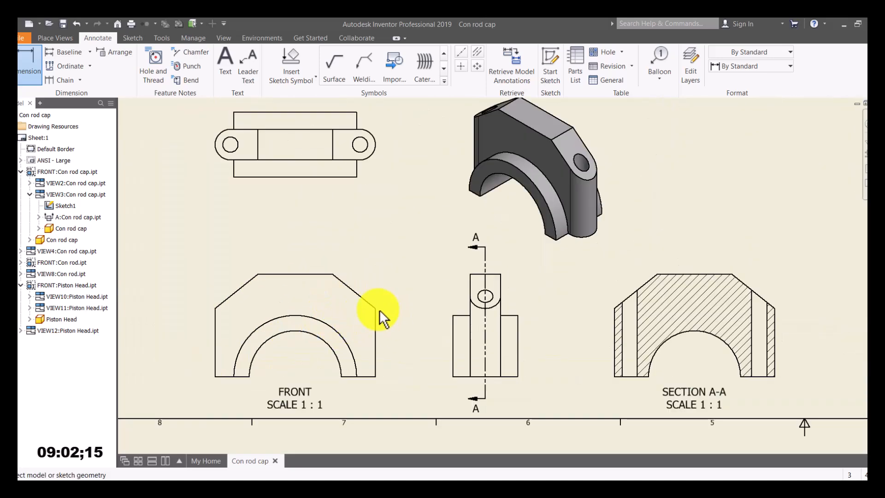
click(374, 308)
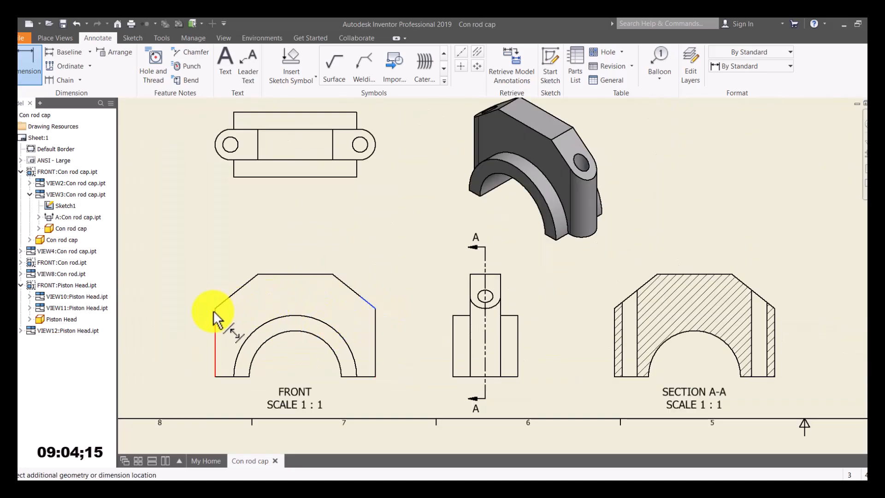
click(216, 307)
click(258, 261)
scroll(333, 261, down, 4)
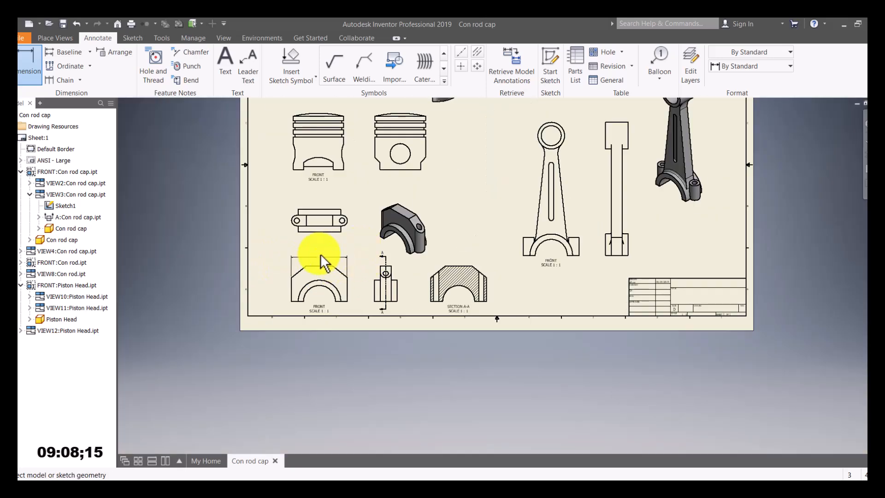
scroll(321, 254, up, 3)
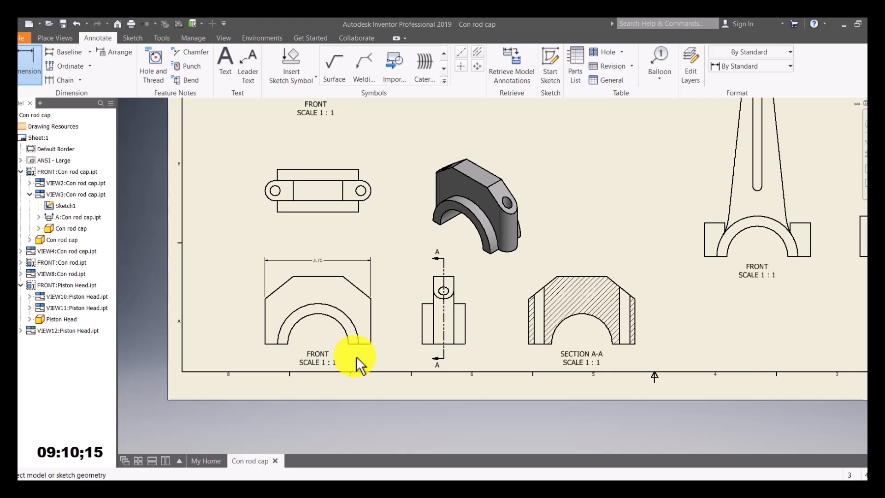
Step: Add the 1.57 height dimension beside the cap front view and clear the selection
click(30, 67)
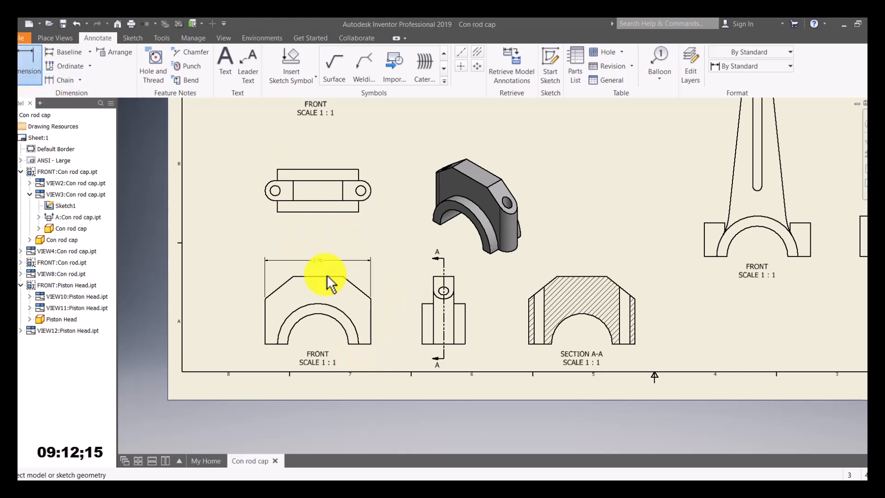
click(372, 299)
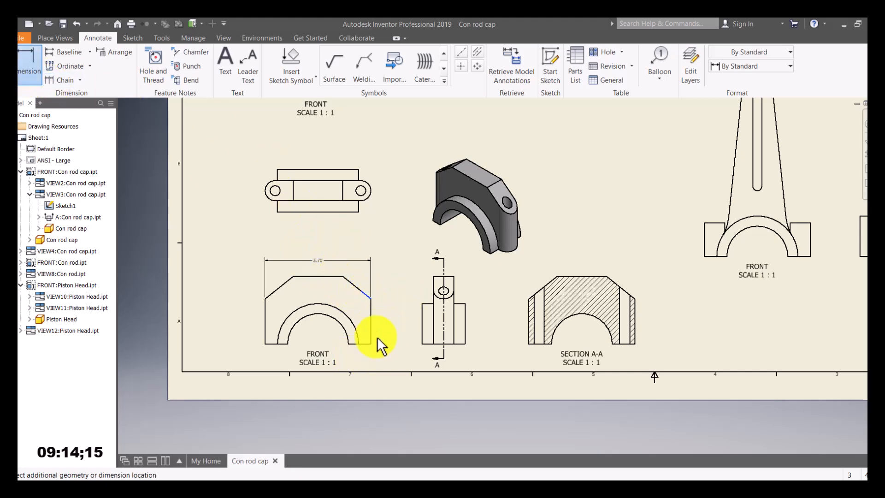
click(383, 339)
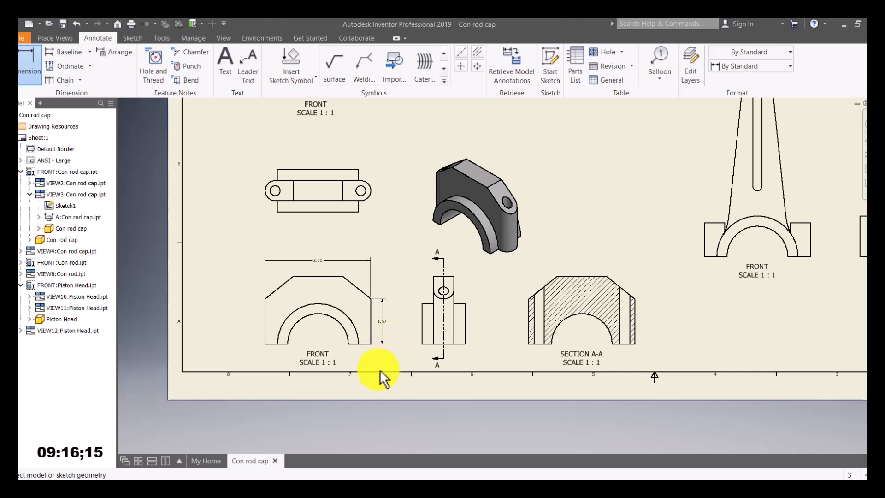
scroll(371, 311, down, 2)
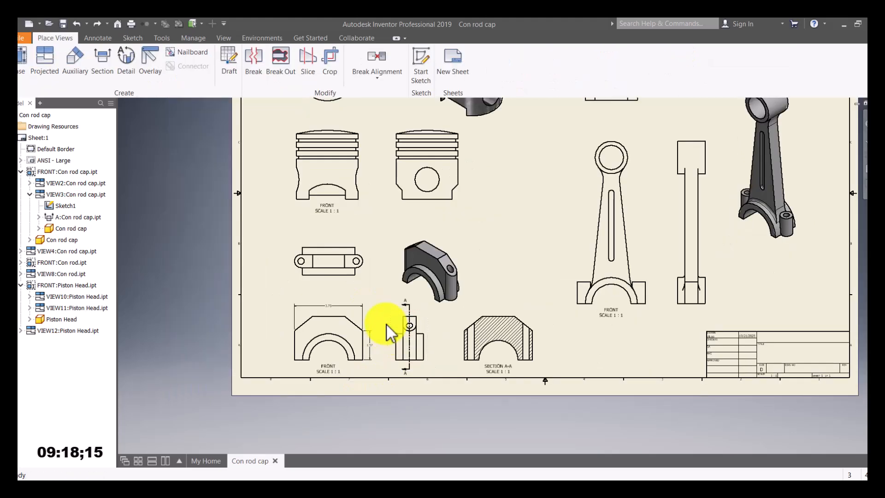
scroll(353, 319, up, 3)
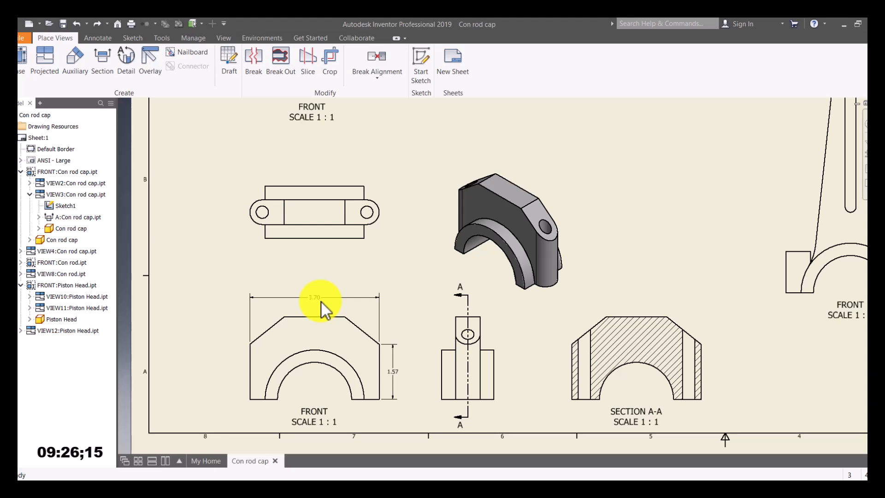
scroll(328, 298, down, 3)
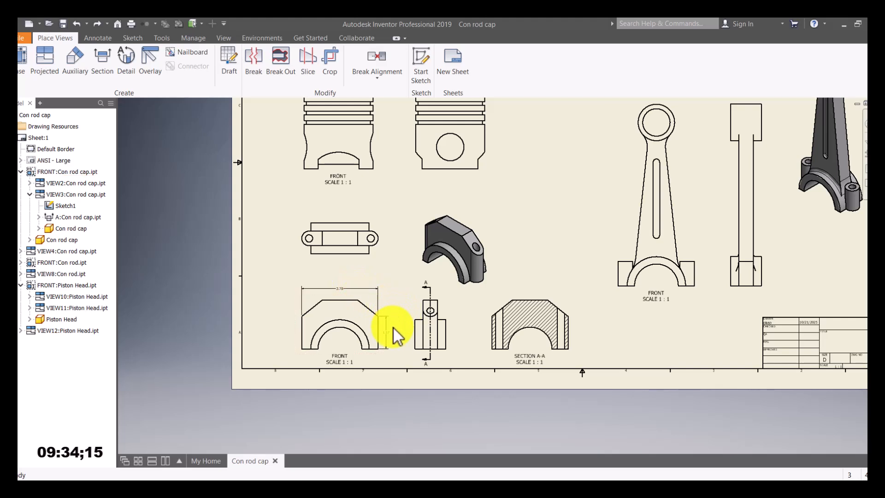
click(341, 289)
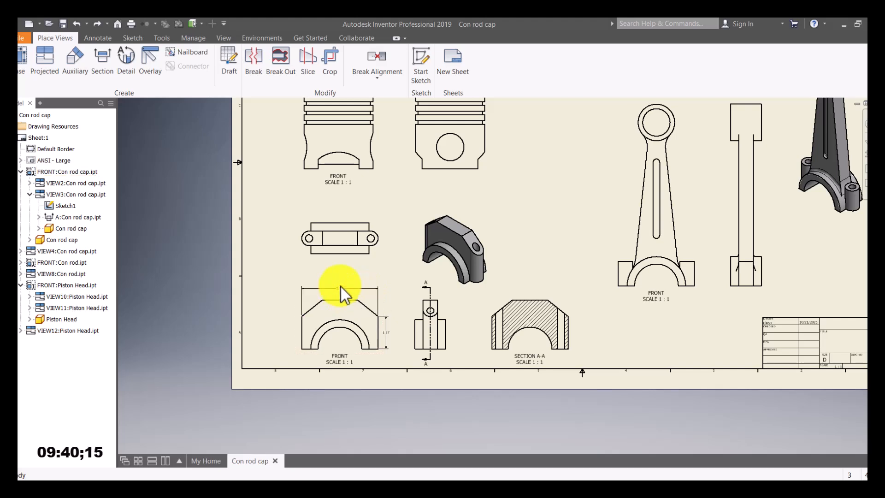
click(387, 323)
key(Escape)
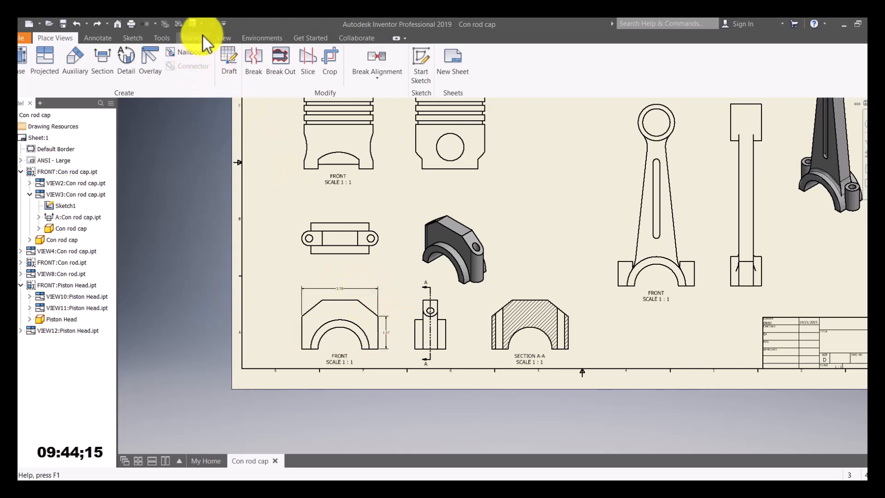
Step: Open the Style and Standard Editor on Default Standard (ANSI) and set linear units to mm
click(189, 37)
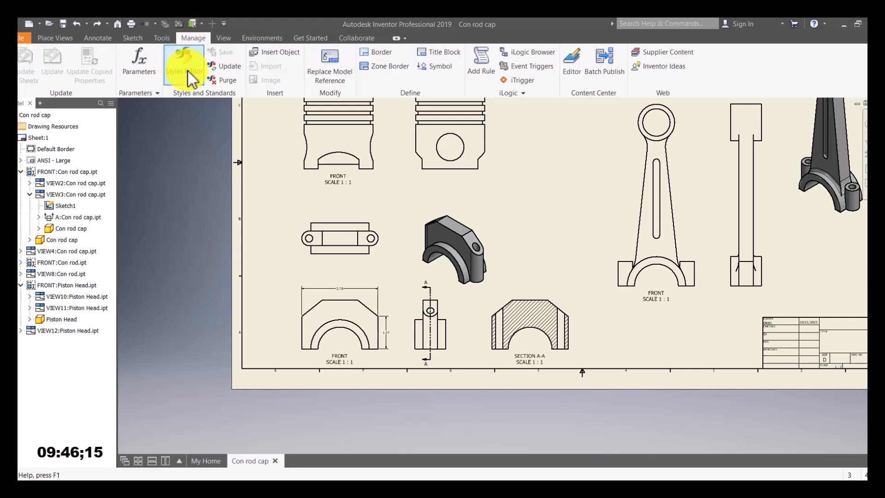
click(188, 71)
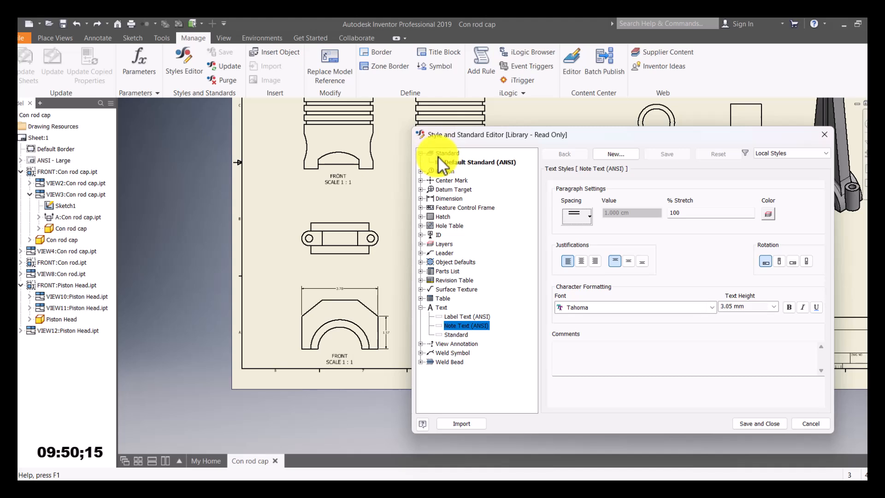
click(478, 162)
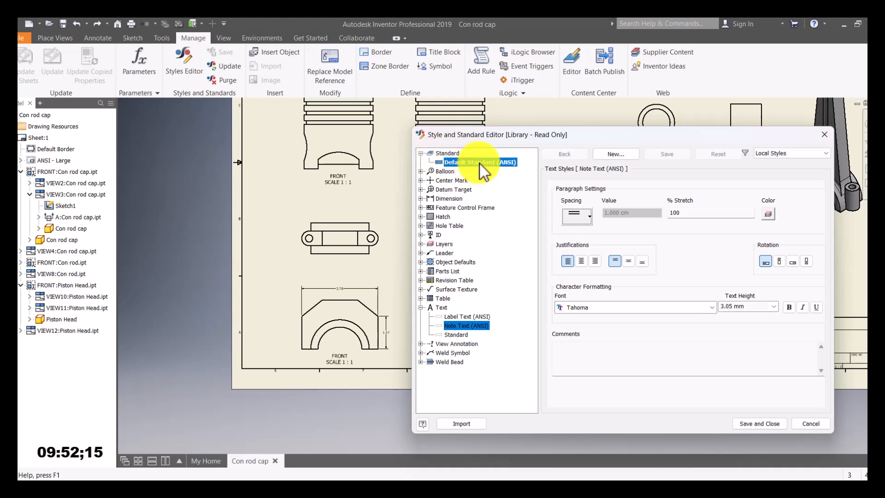
click(580, 230)
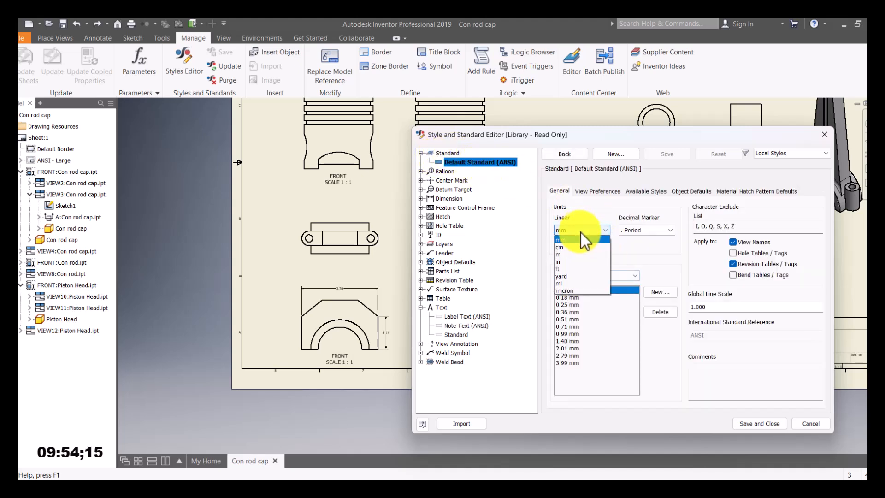
click(569, 262)
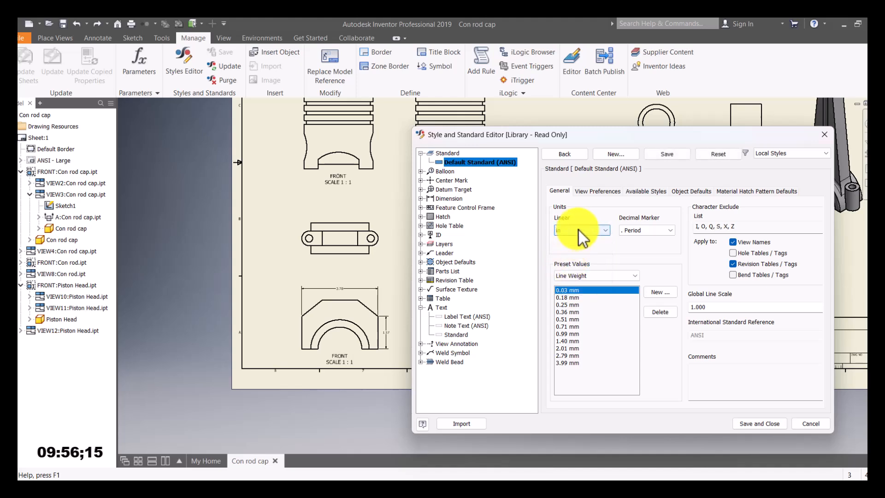
click(579, 231)
click(569, 240)
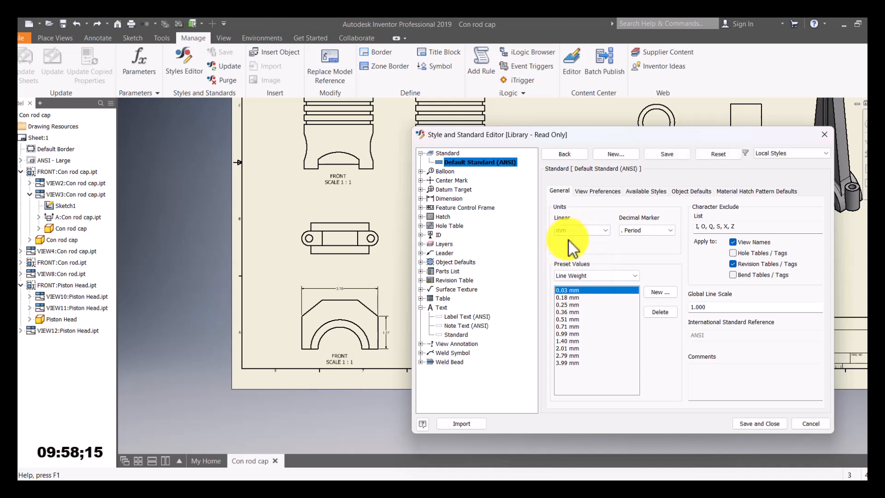
Step: Confirm mm linear units for the standard and select the Default (ANSI) dimension style
click(577, 229)
click(565, 260)
click(579, 232)
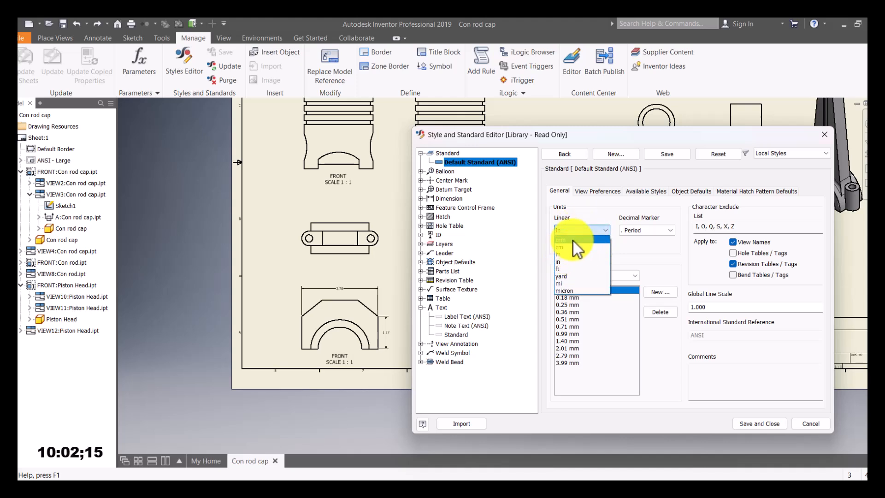
click(570, 240)
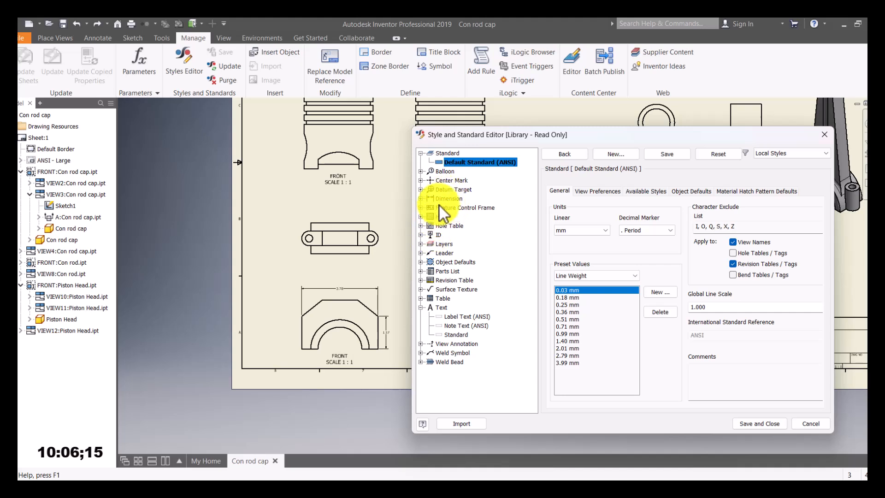
click(421, 198)
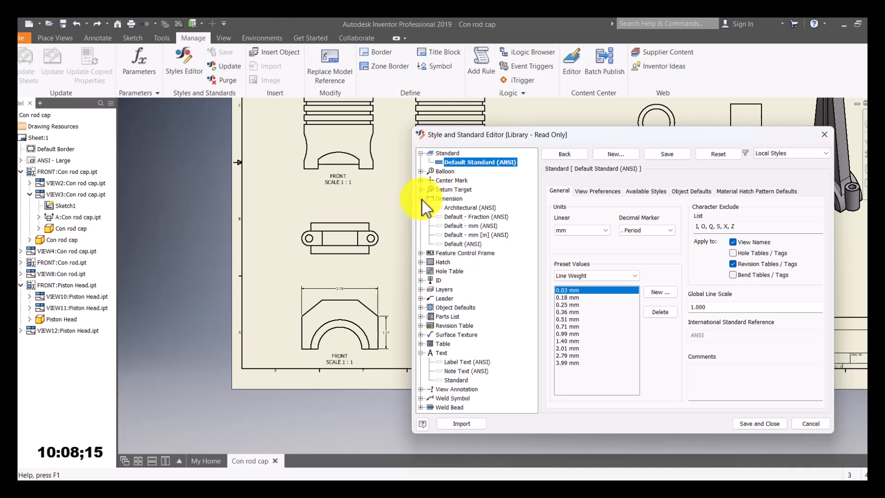
click(466, 244)
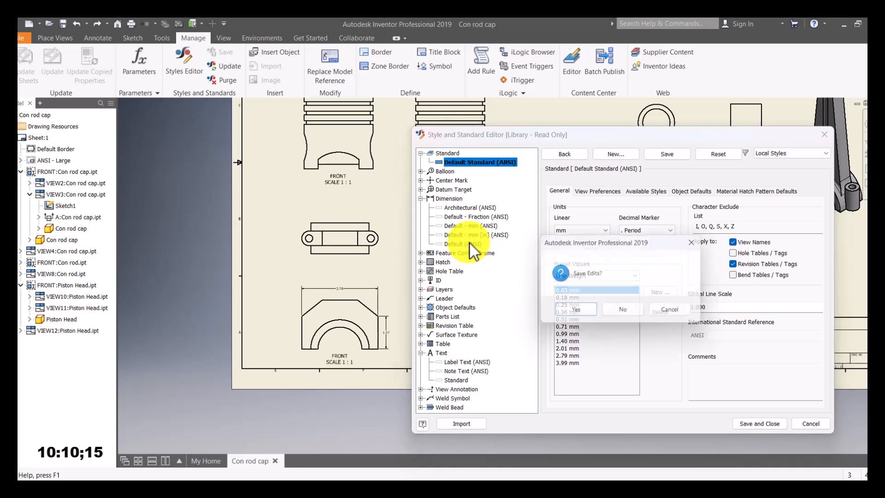
Step: Give the Default (ANSI) dimension style mm linear units and dark blue dimension lines
click(577, 311)
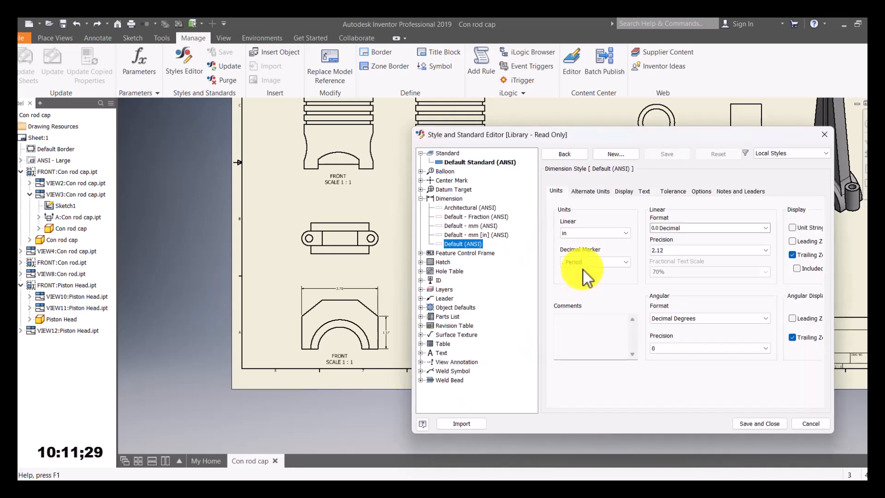
click(582, 234)
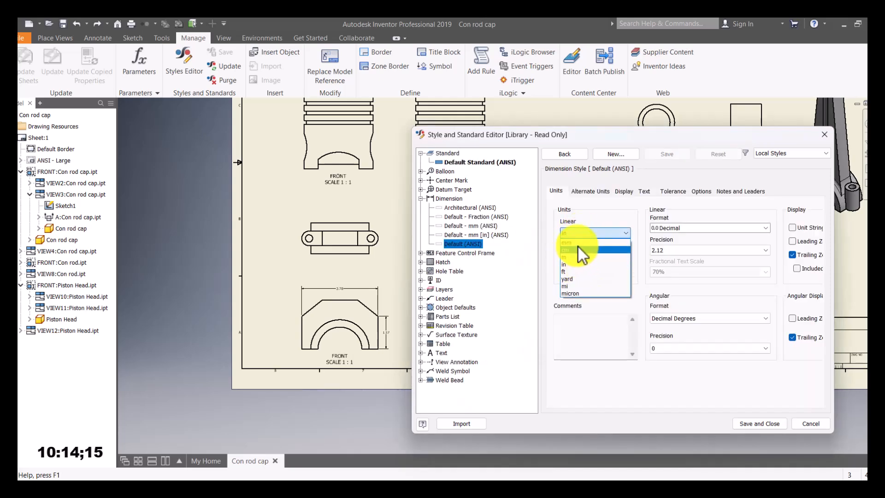
click(576, 243)
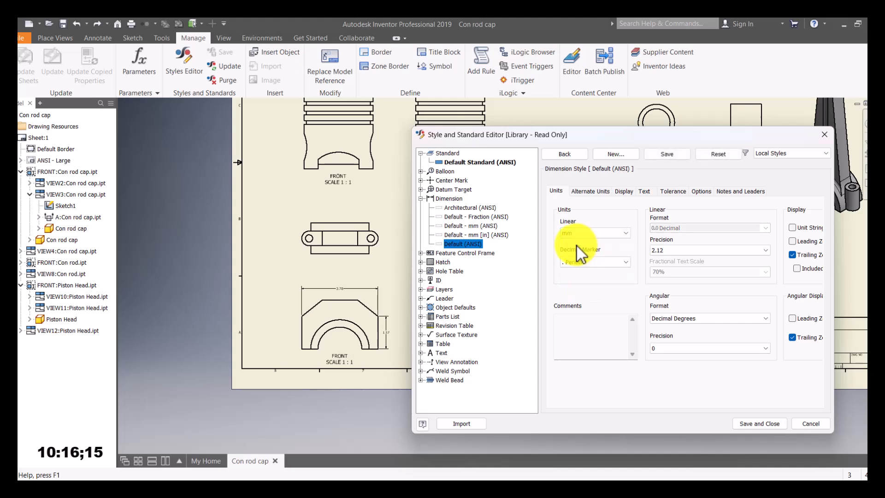
click(625, 192)
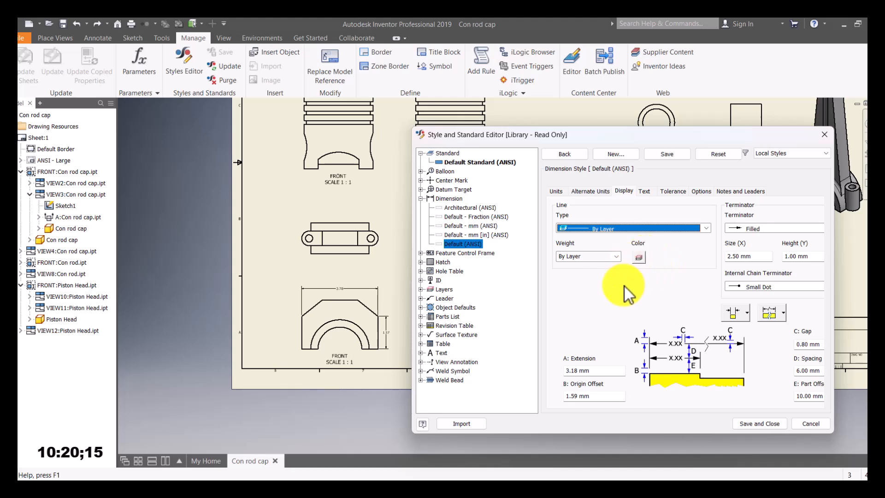
click(640, 259)
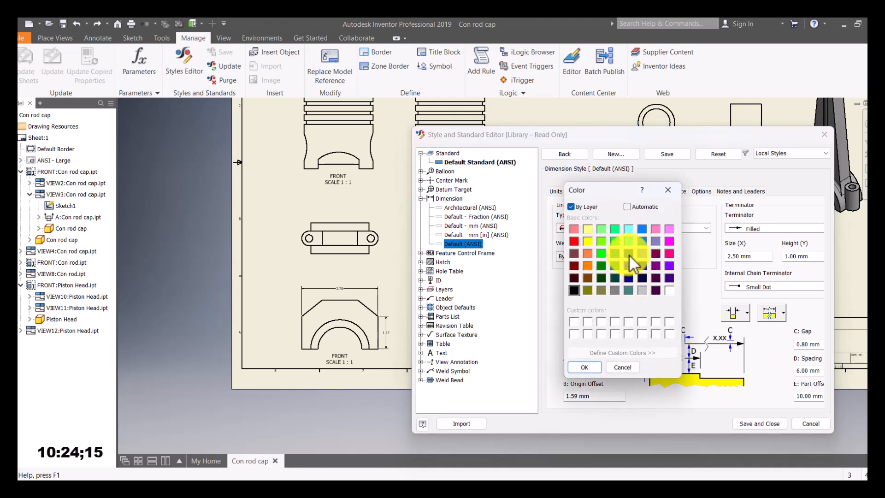
click(596, 366)
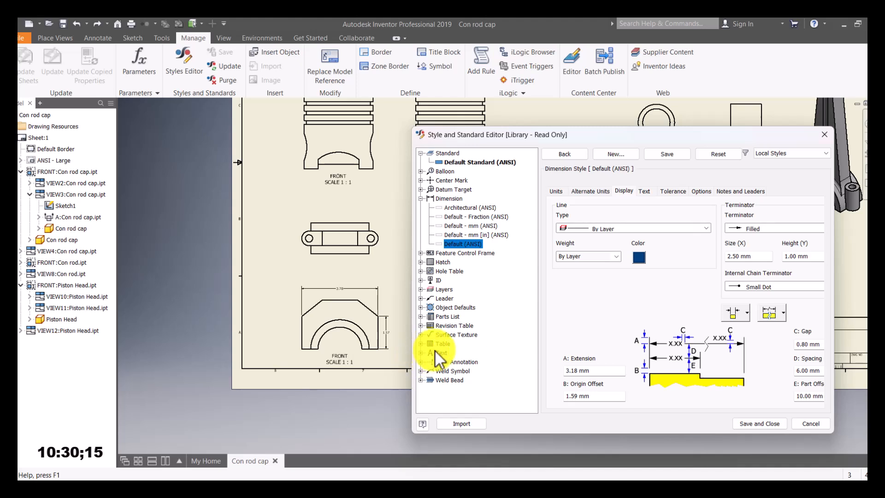
click(421, 353)
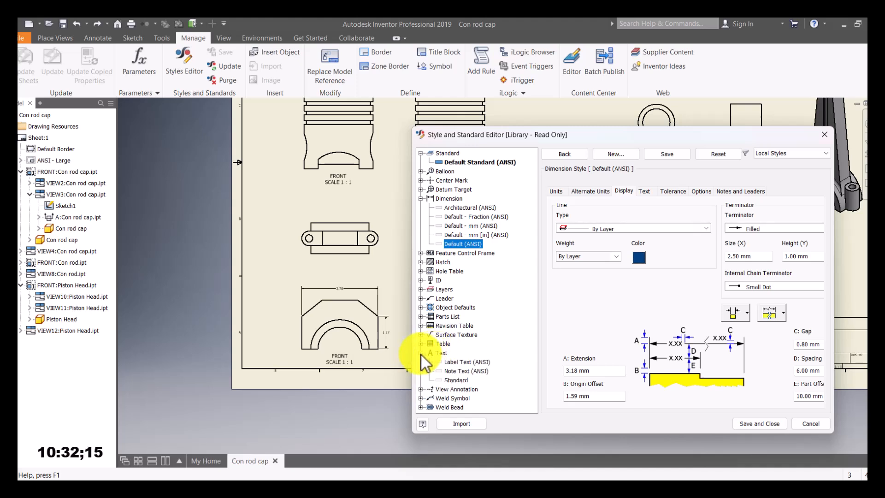
click(465, 372)
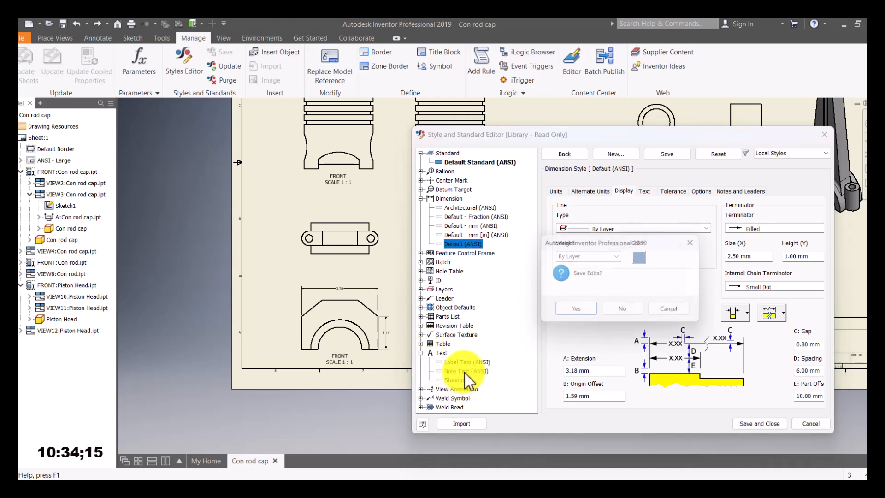
Step: Save the dimension style edits, set Note Text (ANSI) to 6 mm and dark blue, then save and close
click(576, 313)
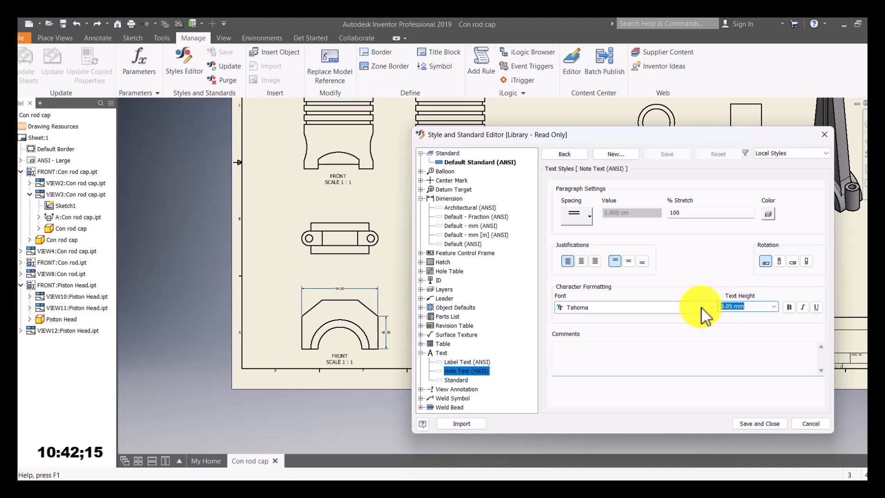
text(5)
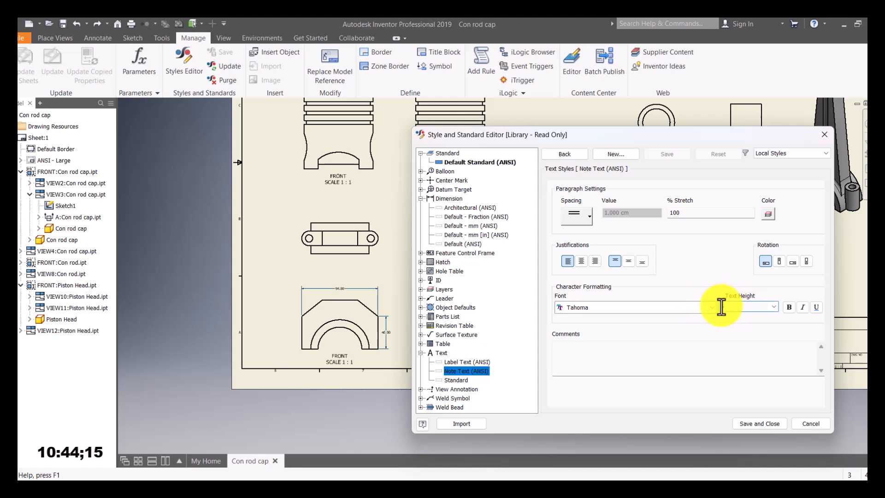
text(6)
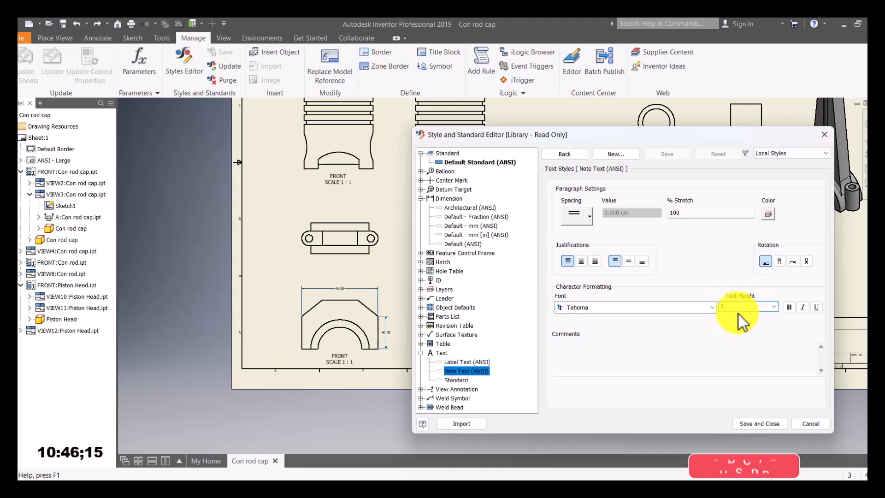
click(768, 214)
click(629, 265)
click(587, 367)
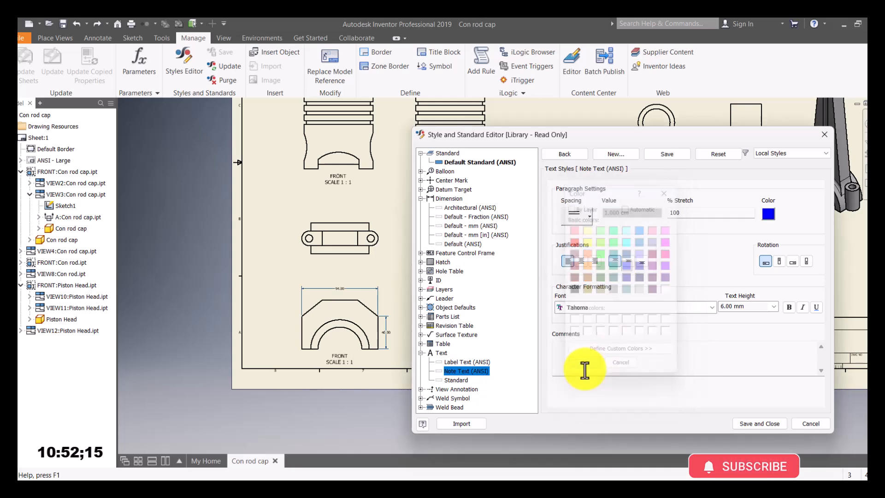
click(756, 423)
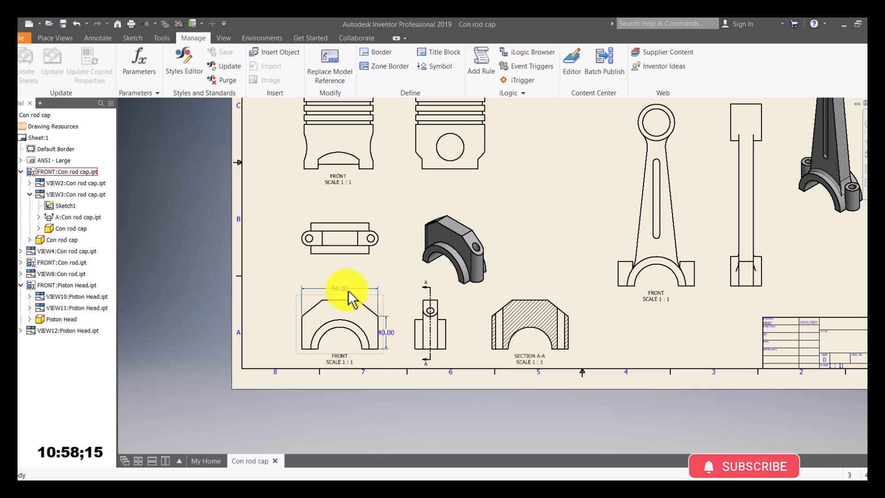
Step: Nudge the 40.00 dimension and add 60.00 height, R27.00 and R36.00 to the cap front view
drag(389, 332, 392, 300)
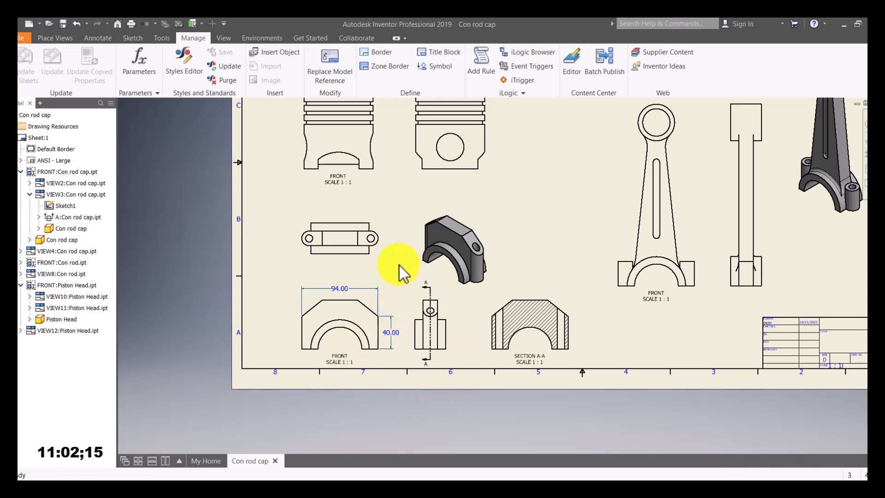
scroll(406, 323, down, 4)
scroll(415, 316, up, 6)
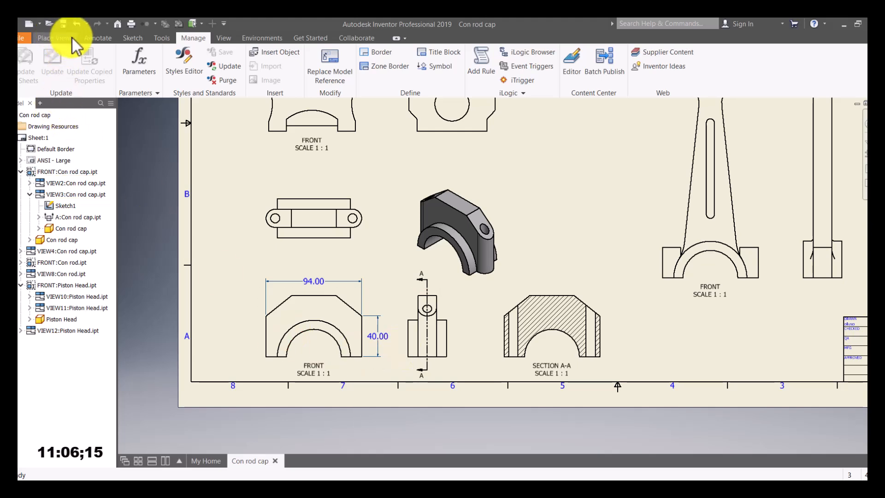
click(98, 38)
click(25, 70)
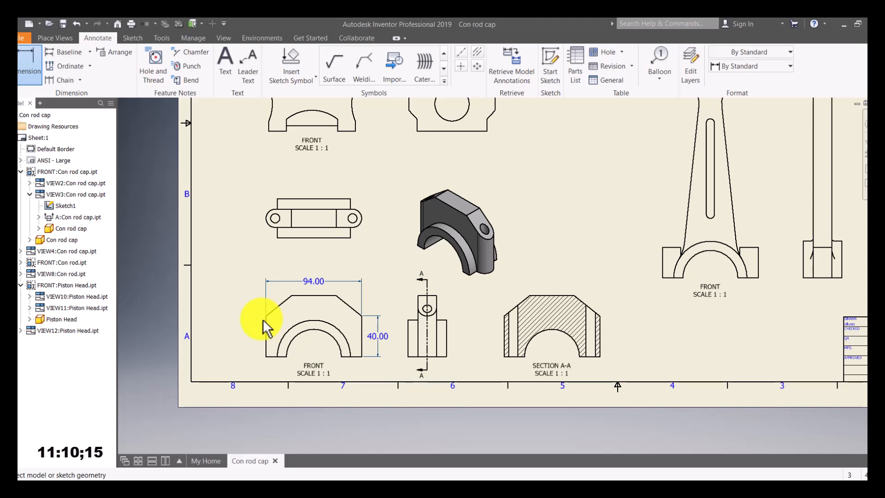
click(292, 297)
click(267, 356)
click(254, 349)
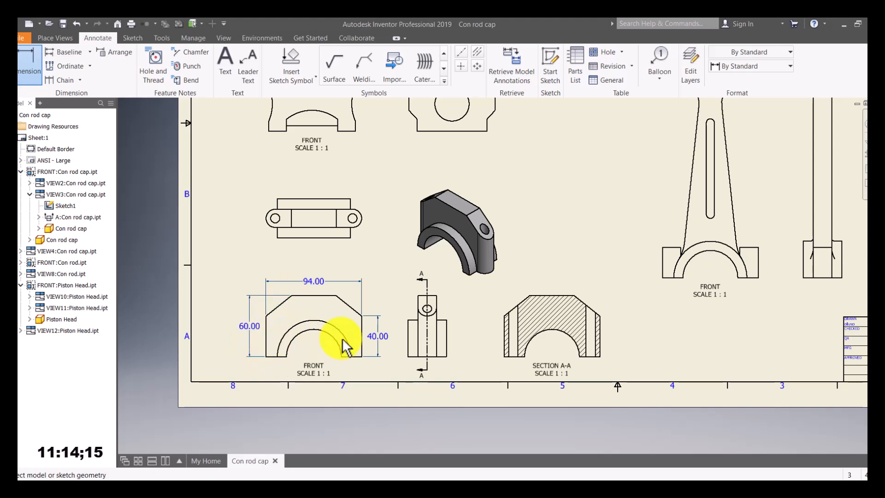
click(327, 334)
click(314, 350)
click(343, 339)
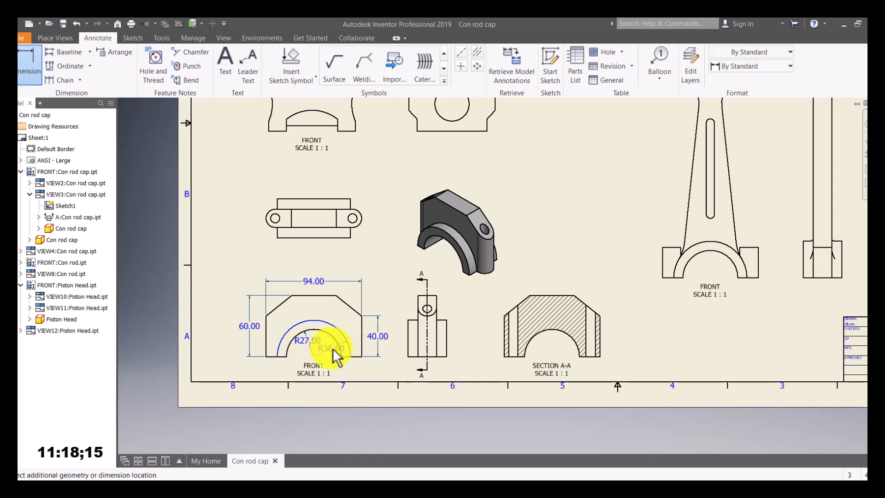
click(333, 349)
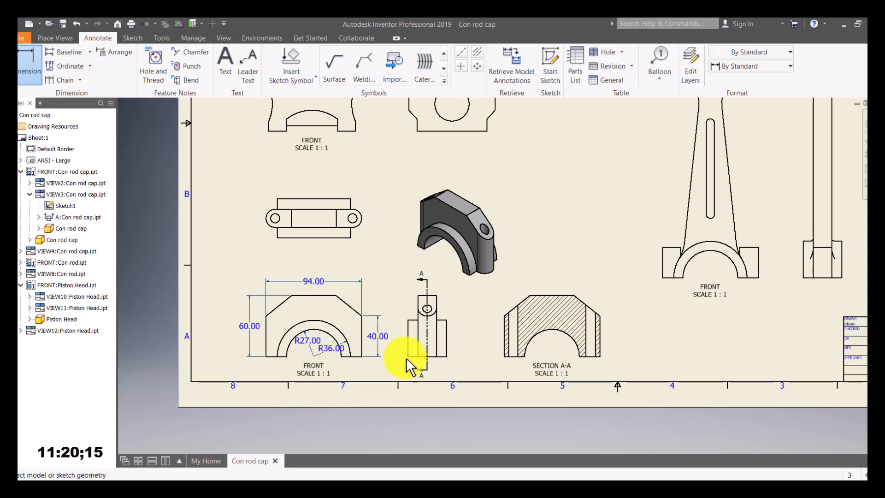
Step: Dimension the cap side view with 38.00 width, 36.00 and 60.00 heights
click(408, 355)
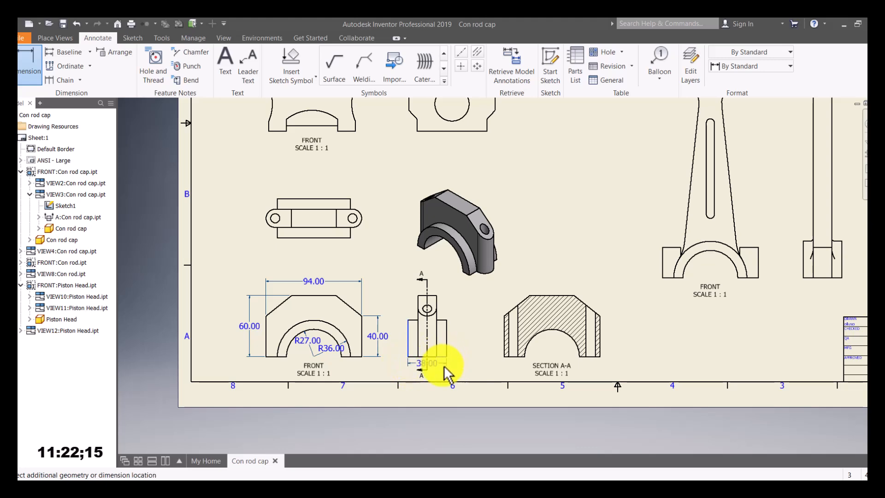
click(459, 365)
click(448, 322)
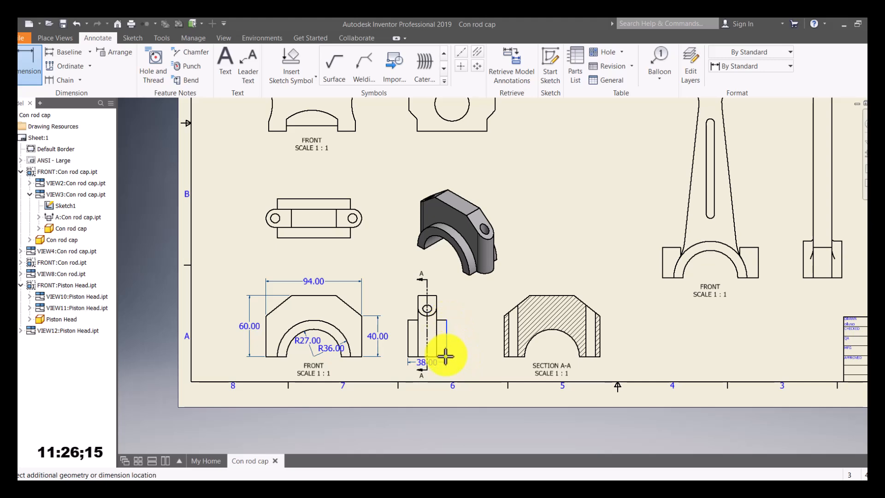
click(461, 353)
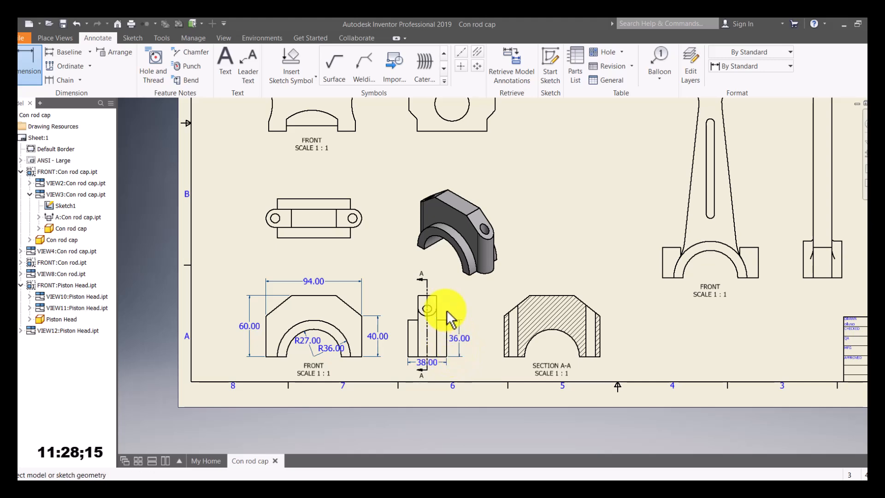
click(437, 299)
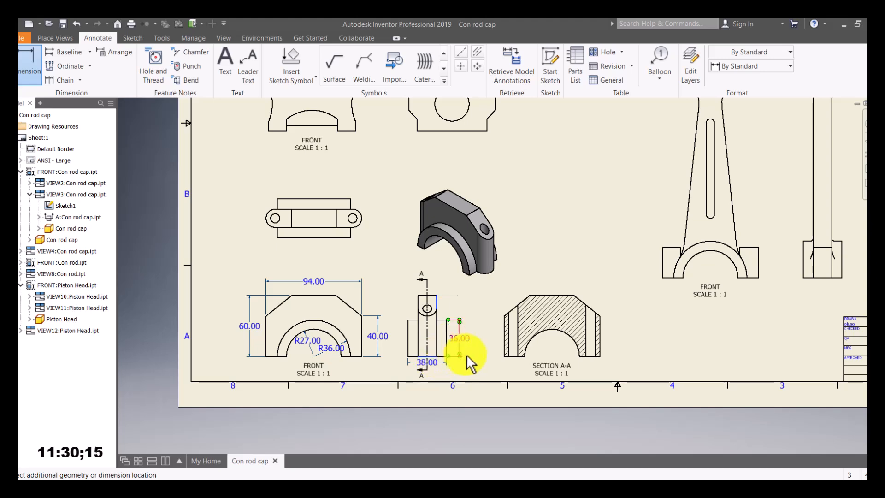
click(480, 362)
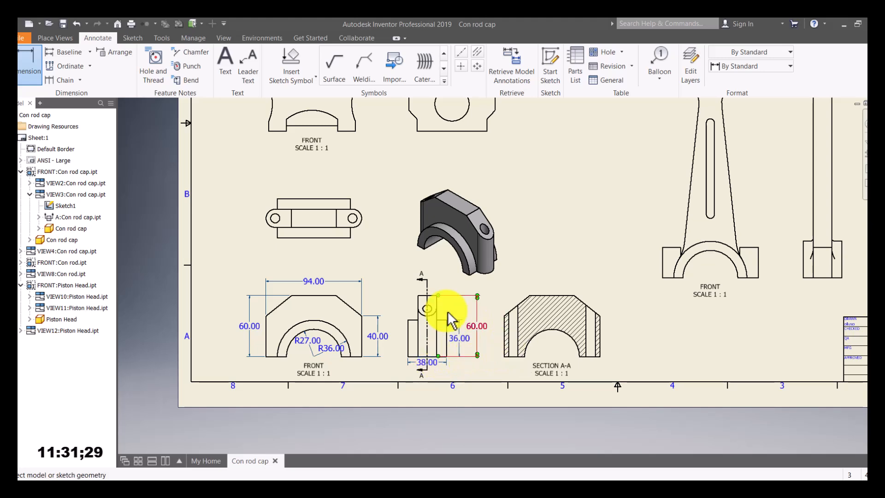
Step: Add the 72.00 width and 76.00 hole-centre distance below the cap top view
click(278, 238)
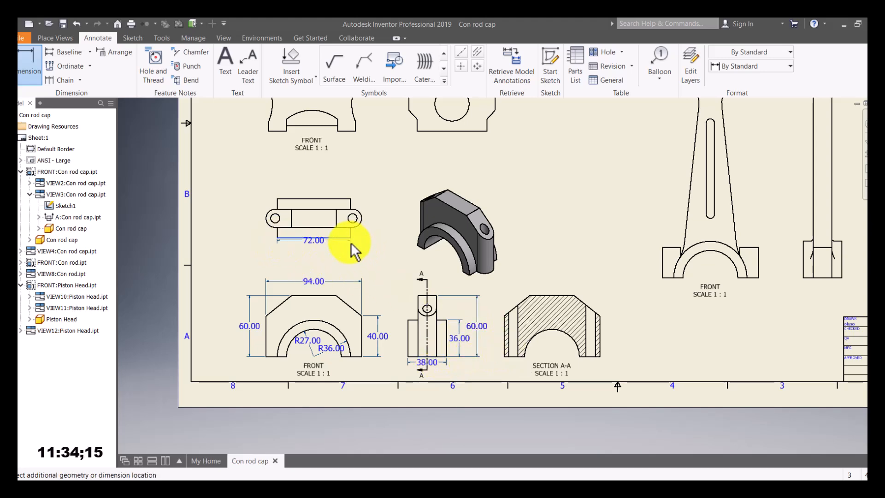
click(350, 249)
click(275, 219)
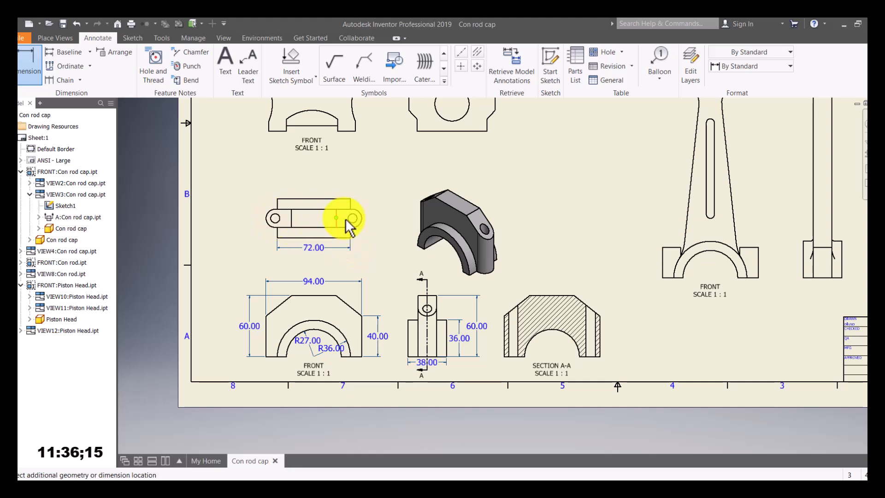
click(353, 218)
click(351, 263)
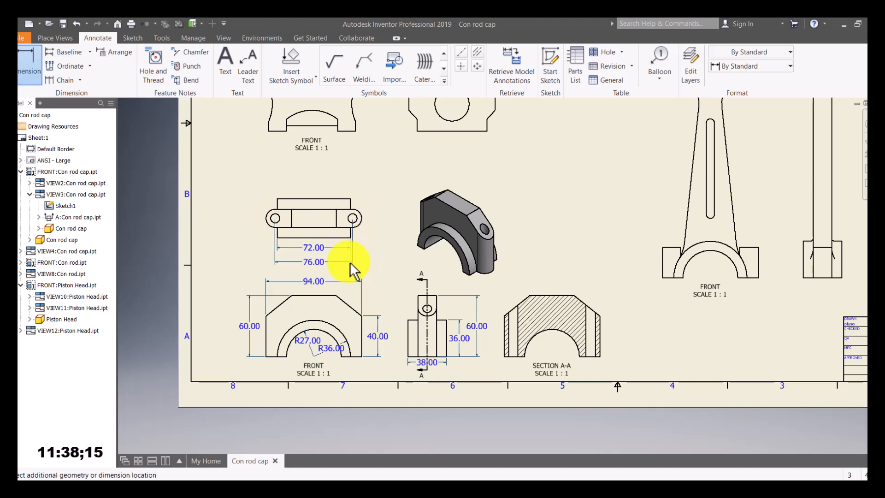
Step: Add a 38.00 height on the cap top view's left edge and an R9.00 radius on its right hole
click(278, 203)
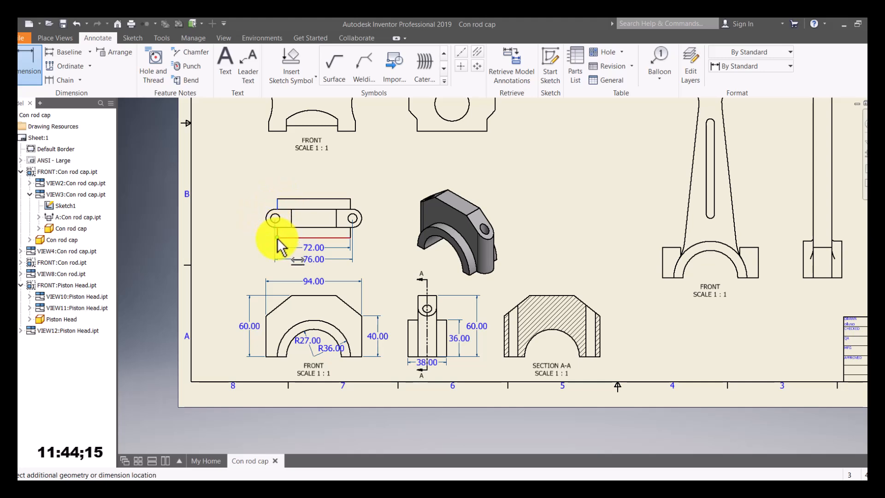
click(248, 241)
click(359, 218)
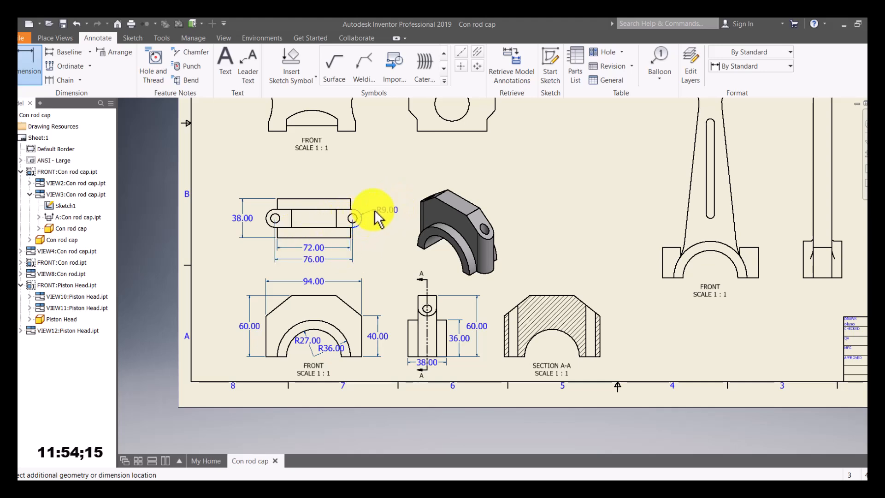
click(375, 208)
click(357, 220)
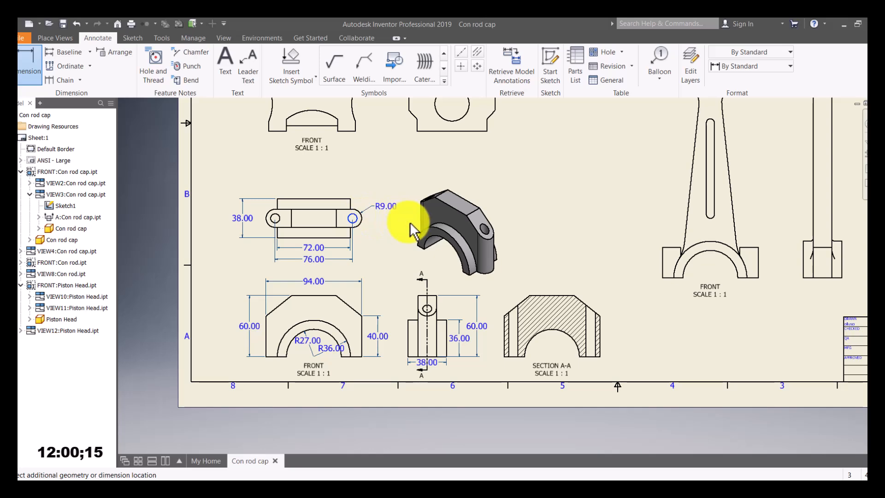
scroll(421, 266, down, 2)
Step: Add the R16.90 pin-hole radius, 3.00 ring width and 69.22 height to the piston side view
scroll(357, 168, up, 2)
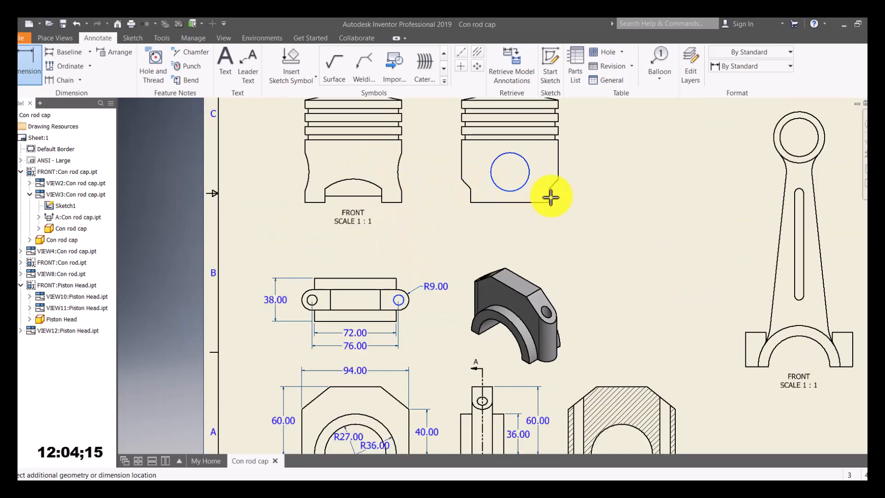
click(32, 64)
click(525, 186)
click(579, 203)
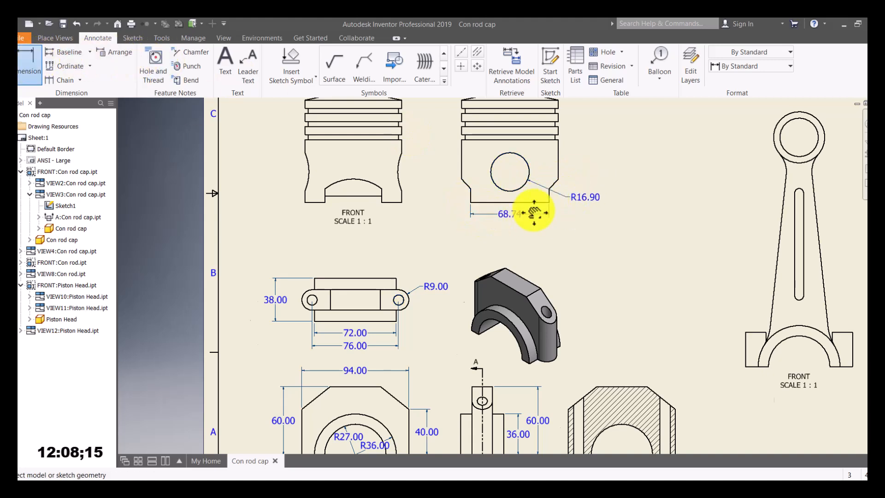
scroll(534, 211, up, 4)
click(528, 147)
click(559, 117)
click(585, 151)
click(561, 118)
click(566, 400)
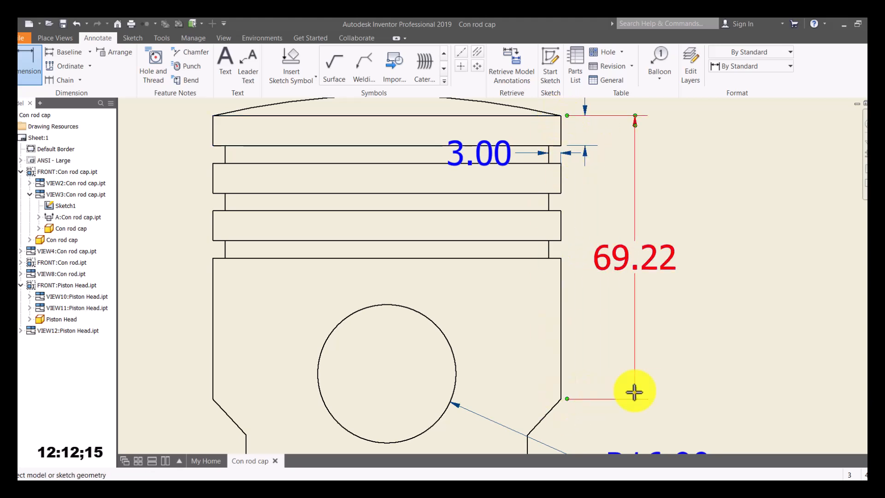
click(635, 395)
scroll(385, 261, down, 4)
Step: Add the piston's 95.00 overall height and the 50.00 bottom cutout width
click(443, 251)
click(389, 383)
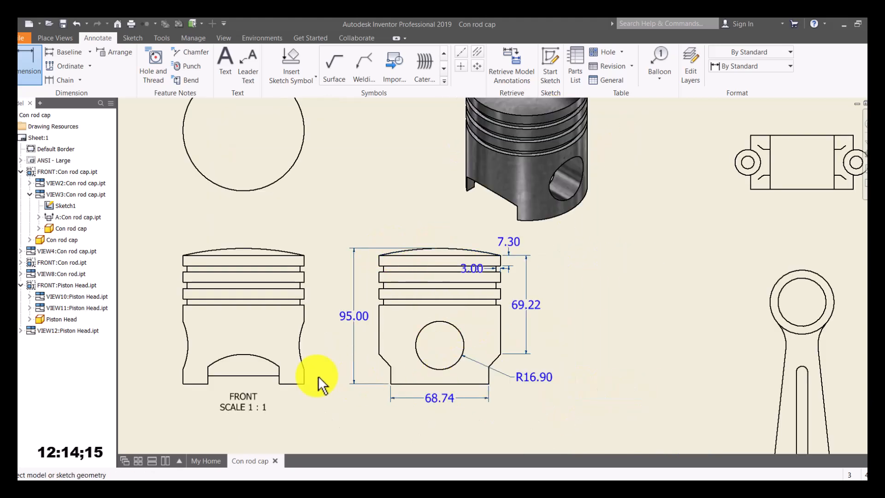
click(210, 384)
click(283, 384)
Step: Add a 90.00 height left of the FRONT view and a 79.00 width across the second ring
click(186, 254)
click(183, 384)
click(158, 374)
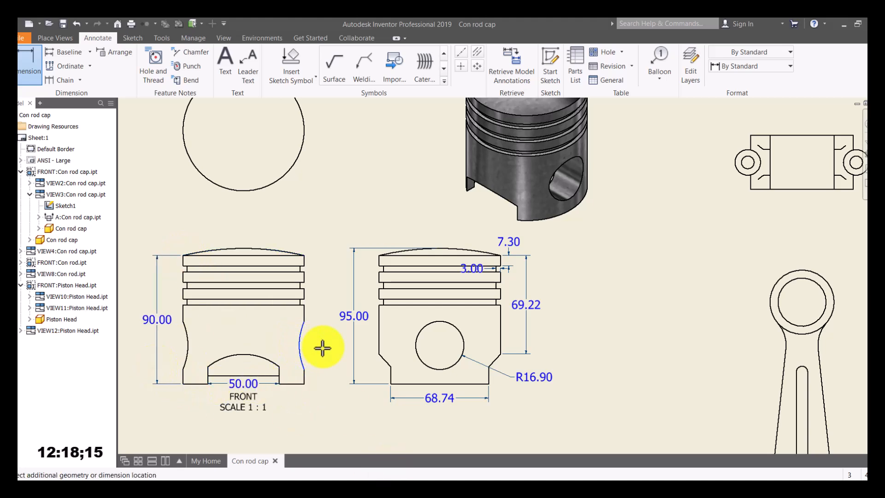
click(35, 59)
key(Escape)
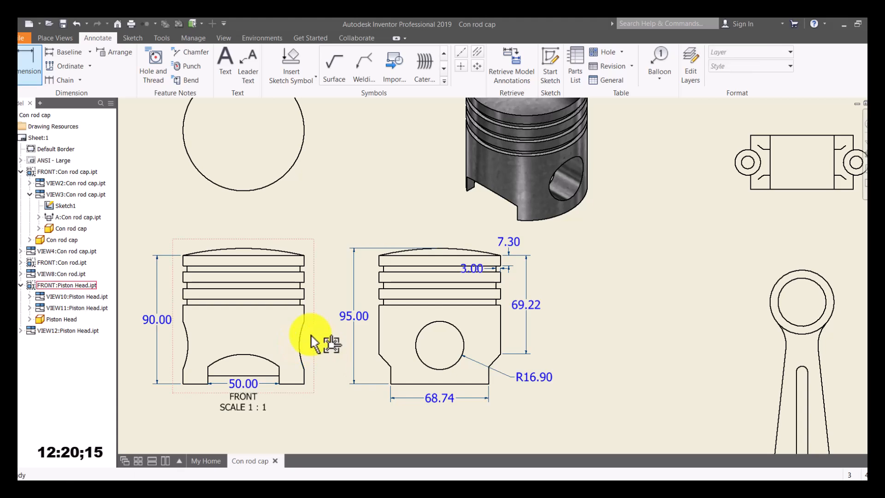
click(36, 65)
click(198, 266)
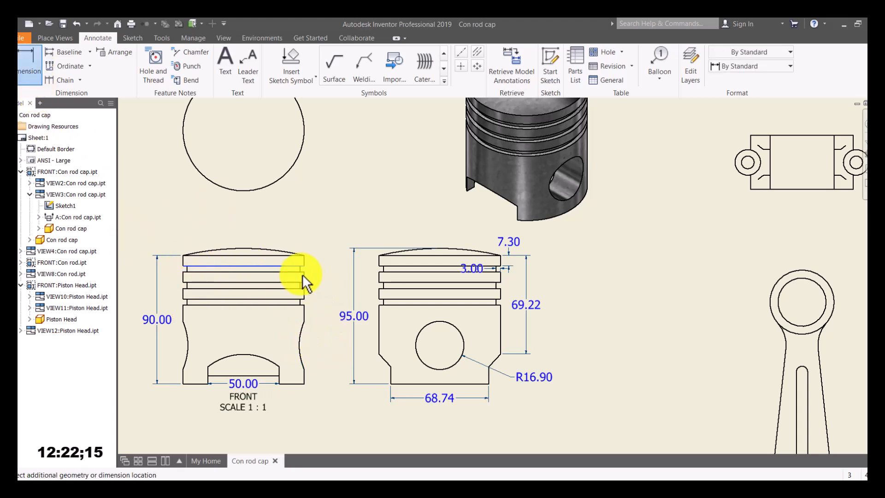
click(251, 277)
scroll(251, 286, down, 3)
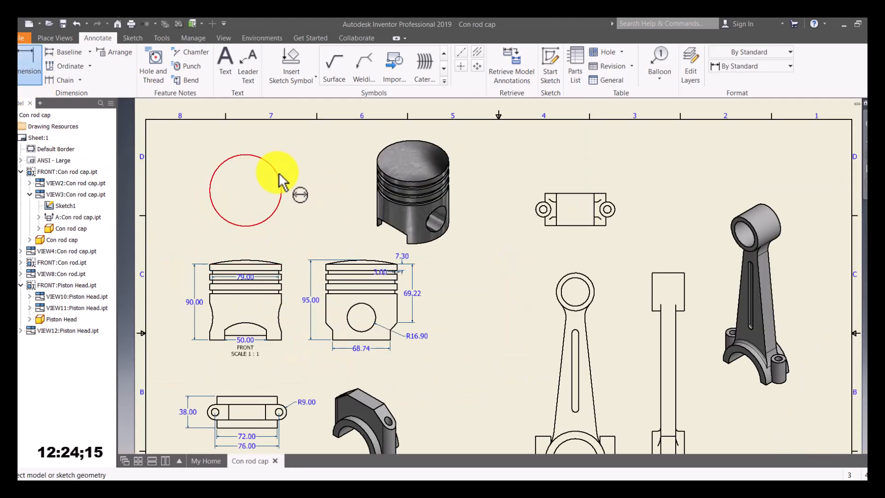
Step: Add Ø85.00 to the piston top circle, plus 72.00 width and 38.00 height to the rod top view
click(277, 170)
click(276, 230)
click(545, 226)
click(606, 225)
click(576, 235)
click(545, 194)
click(545, 225)
click(521, 210)
Step: Dimension the rod top view's right hole with Ø18.00 and Ø9.00, and add a 13.50 offset
click(608, 210)
key(Escape)
scroll(620, 216, up, 3)
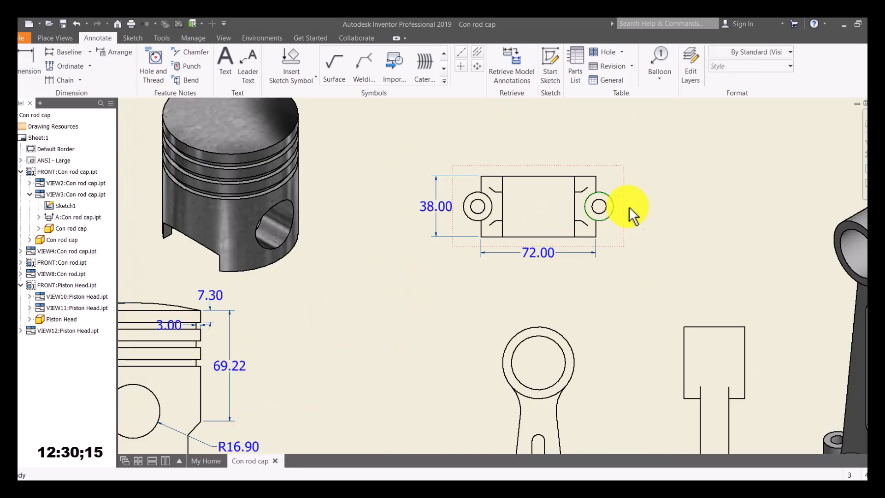
key(d)
click(613, 211)
click(637, 177)
click(606, 210)
click(638, 226)
click(481, 185)
click(503, 203)
click(500, 158)
Step: Add Ø33.80 and Ø45.00 to the rod's small end and a width to its side view
scroll(553, 231, down, 5)
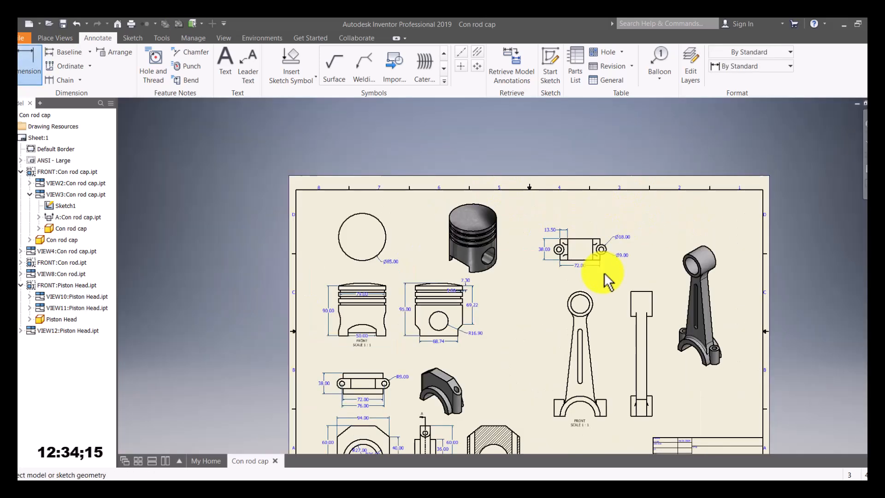
scroll(600, 291, up, 4)
click(585, 298)
click(604, 266)
click(592, 298)
click(607, 290)
click(664, 300)
click(704, 295)
click(695, 283)
Step: Add a 38.00 width and 36.00 height to the lower rectangle, and R27.00 and R36.00 big-end radii
scroll(573, 340, down, 5)
scroll(595, 378, up, 6)
click(597, 382)
click(635, 382)
click(609, 399)
click(635, 341)
click(659, 357)
click(454, 349)
click(456, 364)
click(502, 360)
click(488, 369)
Step: Add a 30.00 height and 18.00 width to the left block, and an 8.00 slot width
click(401, 376)
click(388, 365)
click(402, 344)
click(425, 341)
click(392, 317)
click(461, 241)
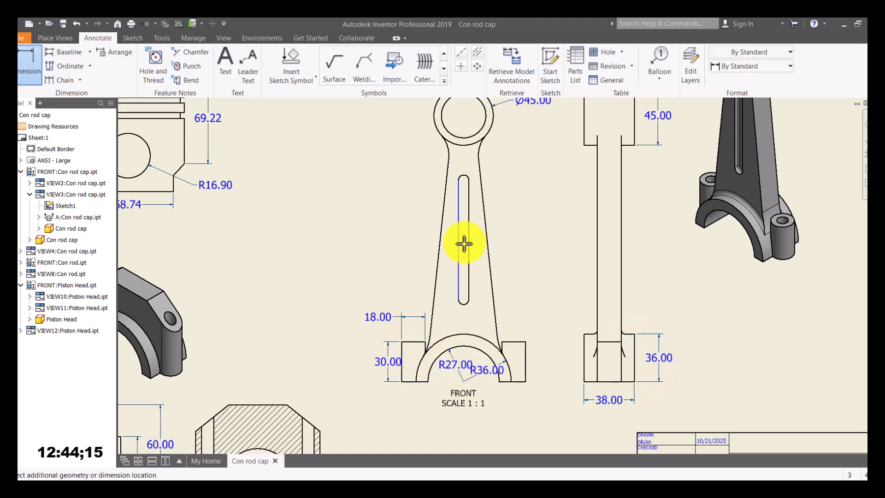
click(466, 205)
Step: Add the 94.00 width across the big end and move the FRONT label below it
scroll(456, 212, up, 2)
click(447, 160)
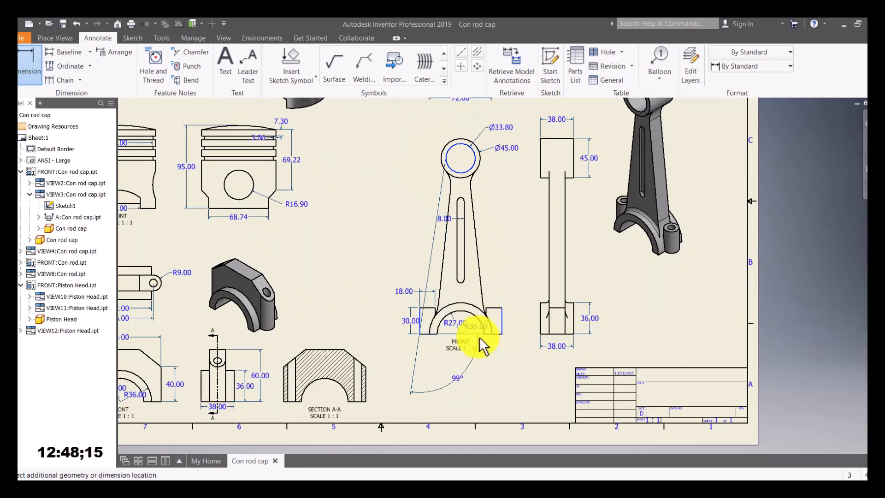
key(Escape)
scroll(421, 330, down, 3)
key(d)
click(417, 327)
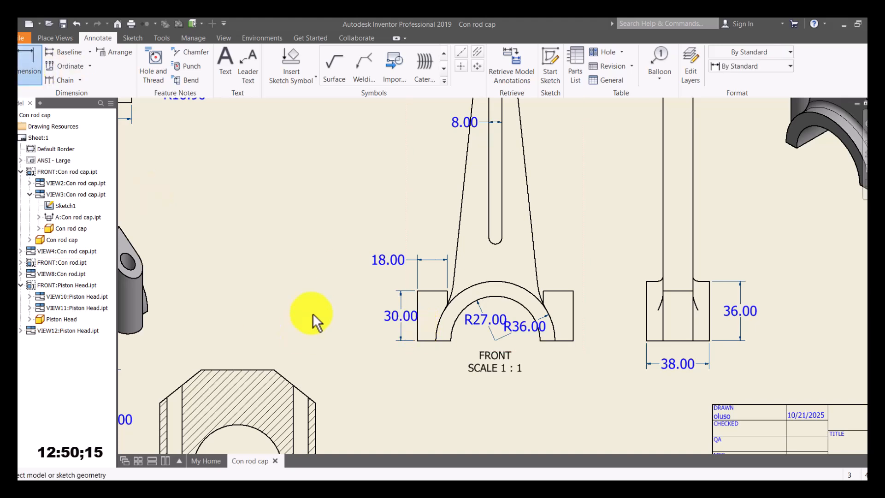
click(573, 327)
click(559, 356)
key(Escape)
mouse_move(510, 367)
mouse_down()
mouse_move(514, 394)
mouse_move(500, 379)
mouse_move(503, 362)
mouse_up()
Step: Zoom out to the full sheet and start a new text note
key(Home)
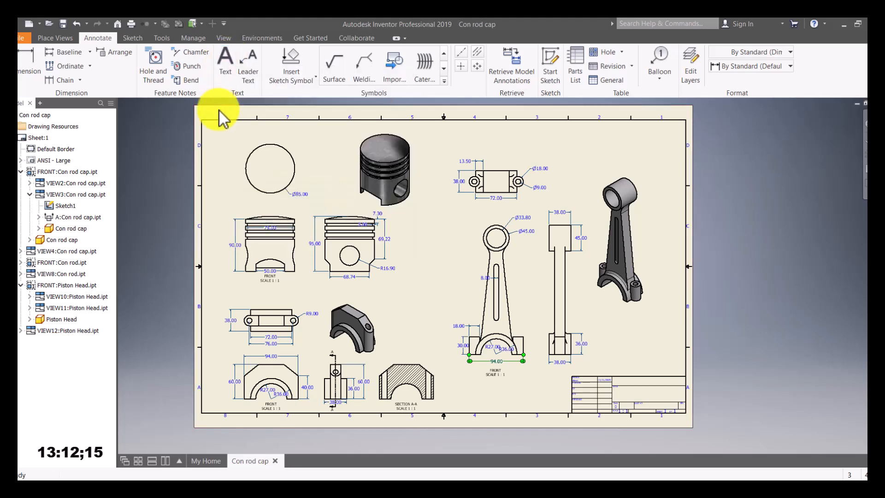
click(226, 72)
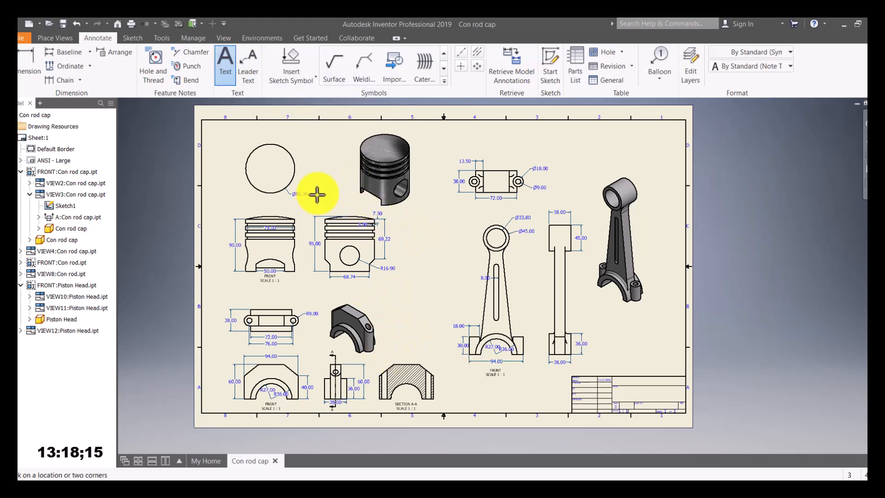
Step: Place the 'Connecting Rod' note below the 3D rod and make its text red
click(617, 329)
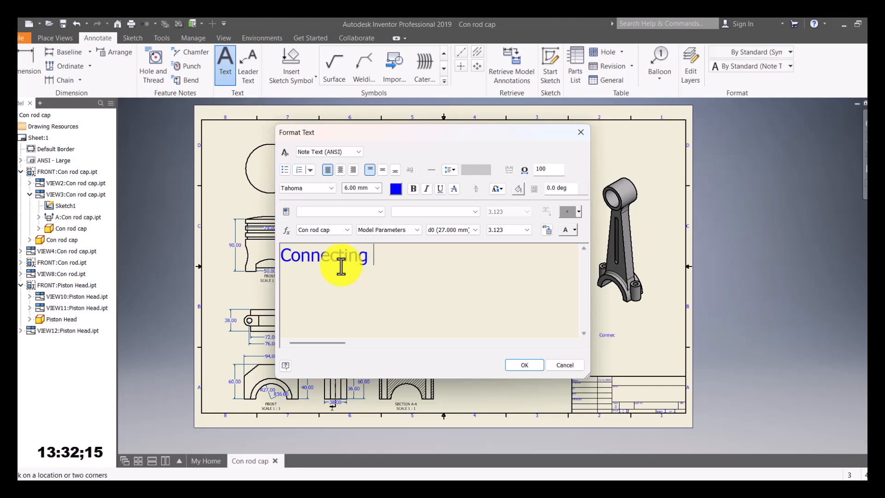
drag(419, 253, 247, 253)
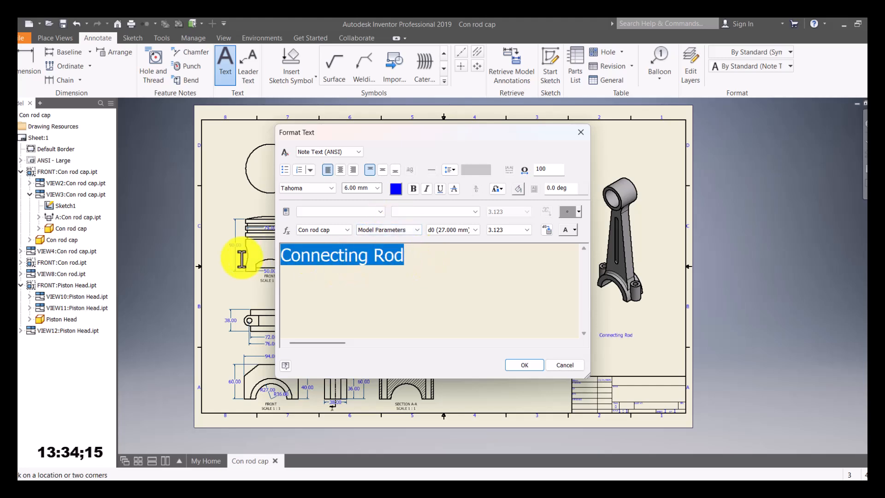
click(396, 189)
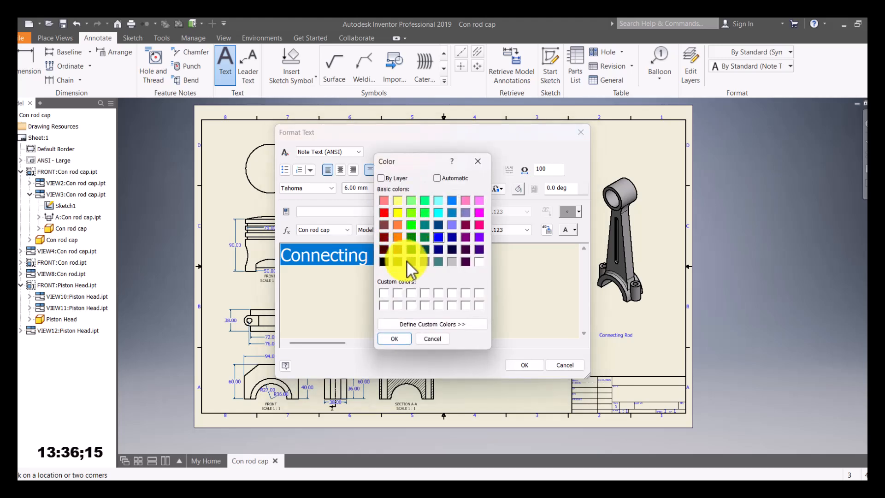
click(384, 213)
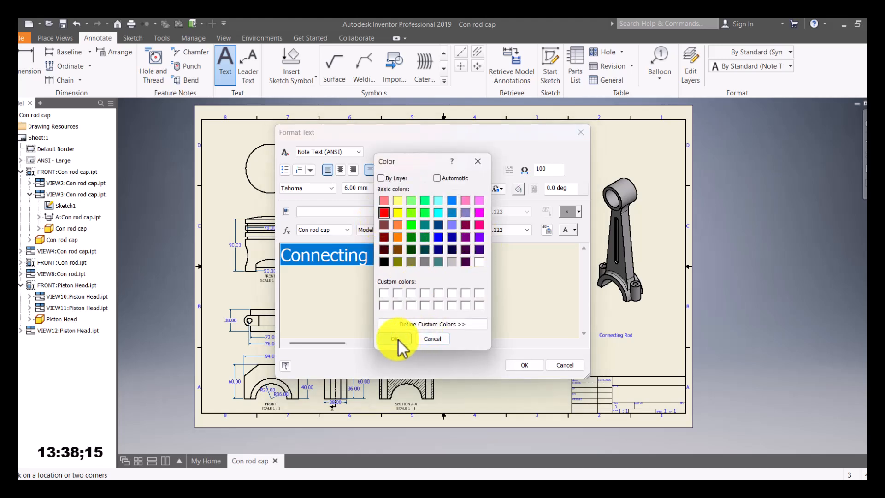
click(394, 338)
click(519, 365)
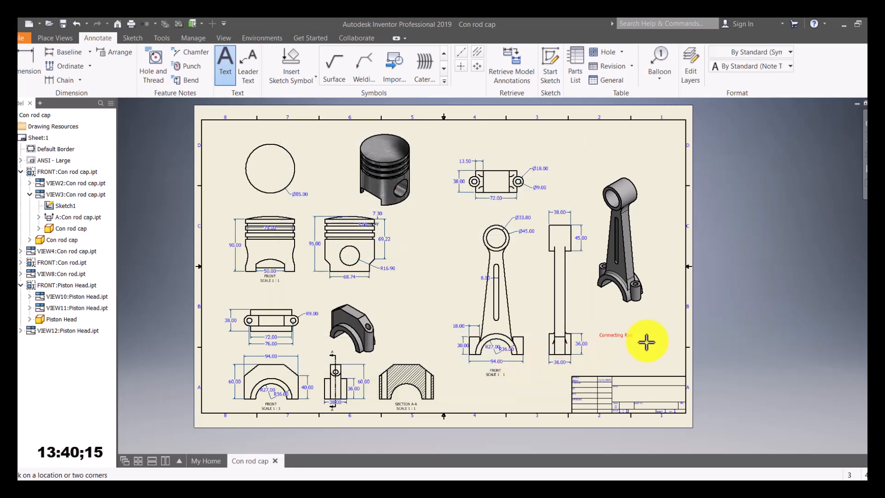
key(Escape)
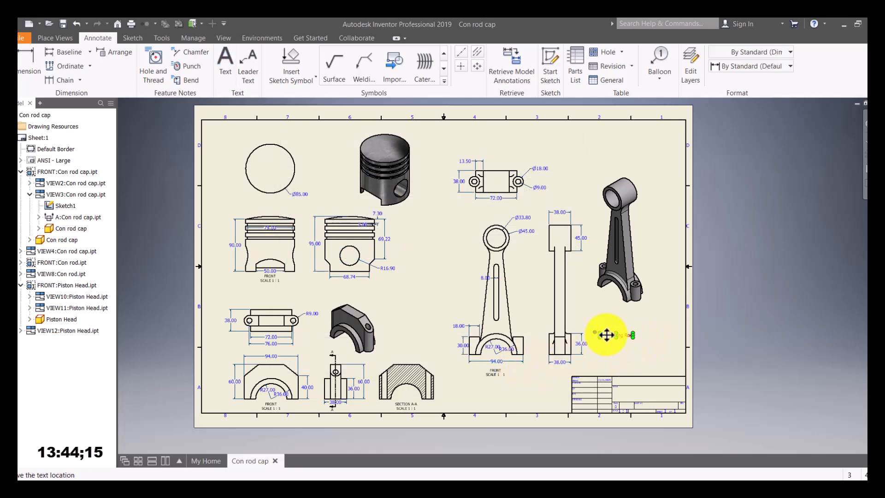
Step: Resize the Connecting Rod label to 12 mm and move it up under the rod
double_click(607, 335)
drag(405, 256, 221, 233)
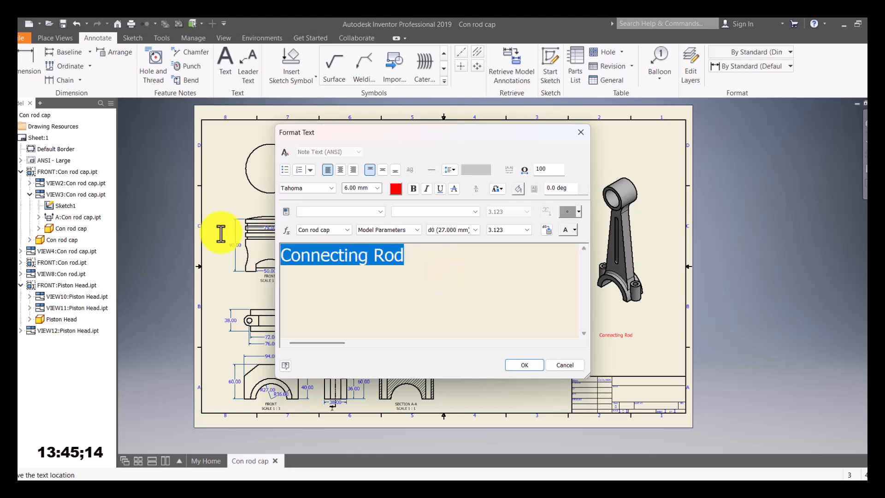
click(365, 189)
text(12)
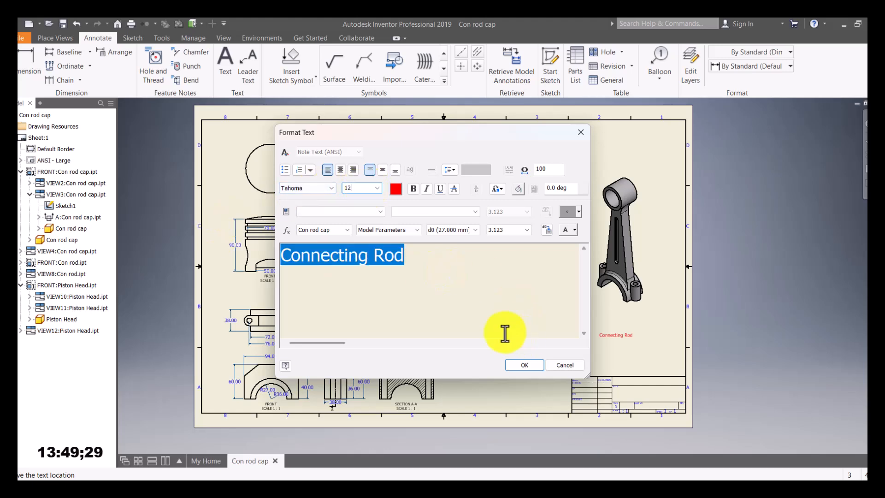
click(524, 365)
drag(625, 340, 625, 316)
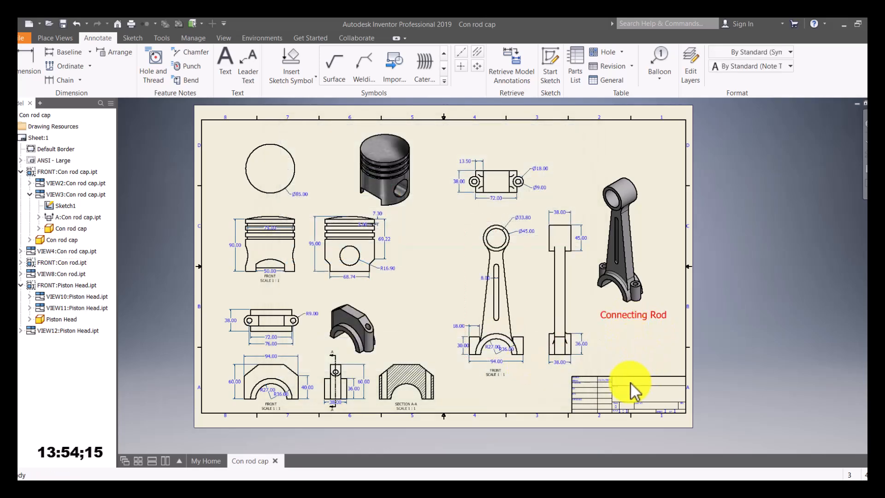
click(225, 62)
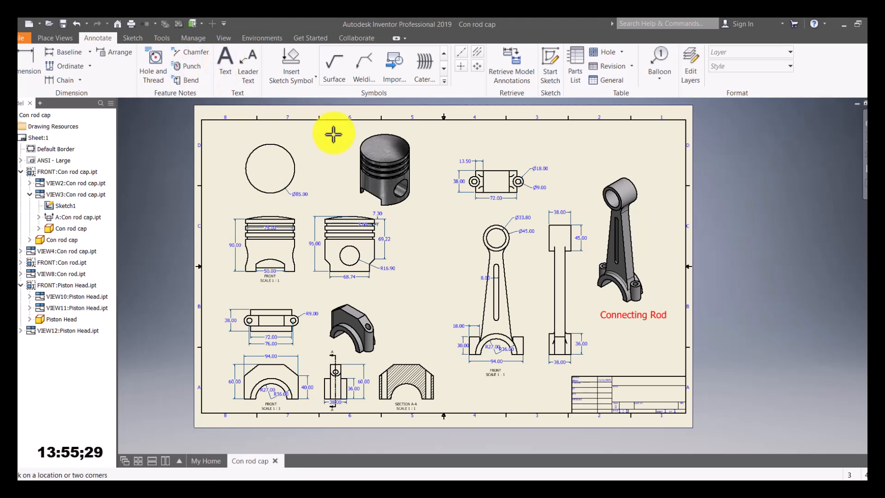
Step: Place a 12 mm 'Piston Head' note near the piston views
click(313, 156)
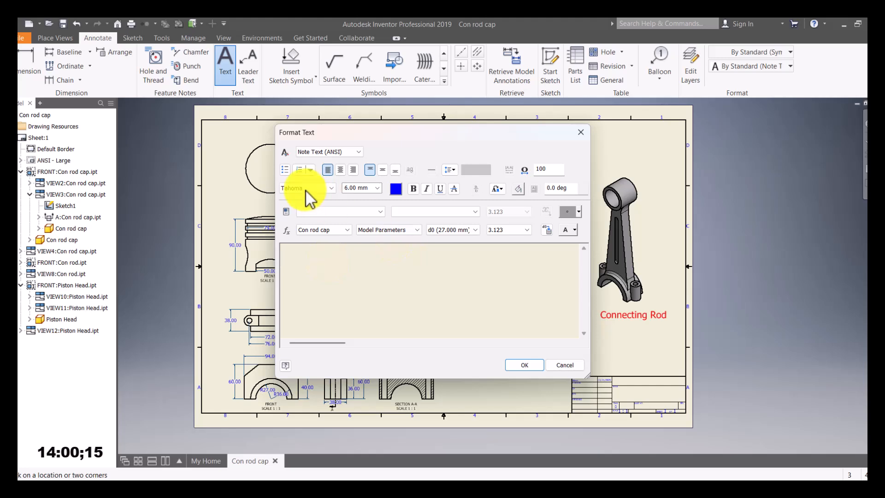
click(377, 188)
click(361, 187)
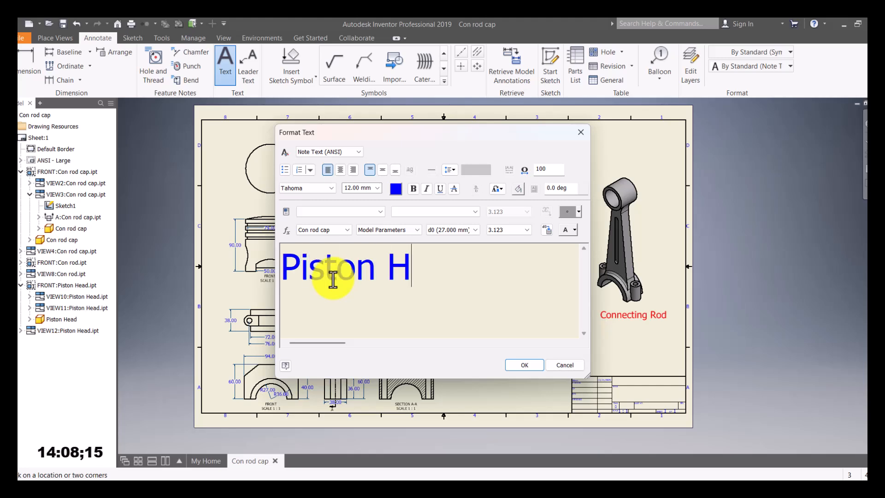
text(ead)
Step: Make the Piston Head text red and move the label down beside the piston
drag(487, 286, 235, 288)
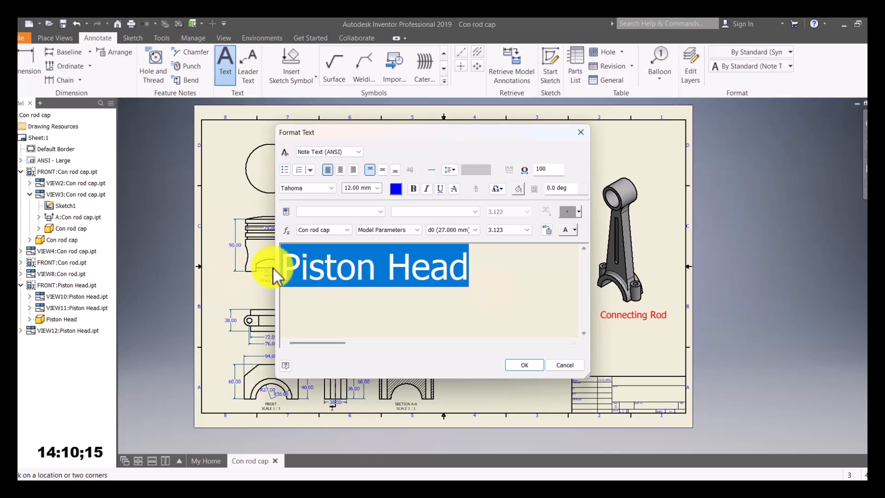
click(395, 188)
click(383, 213)
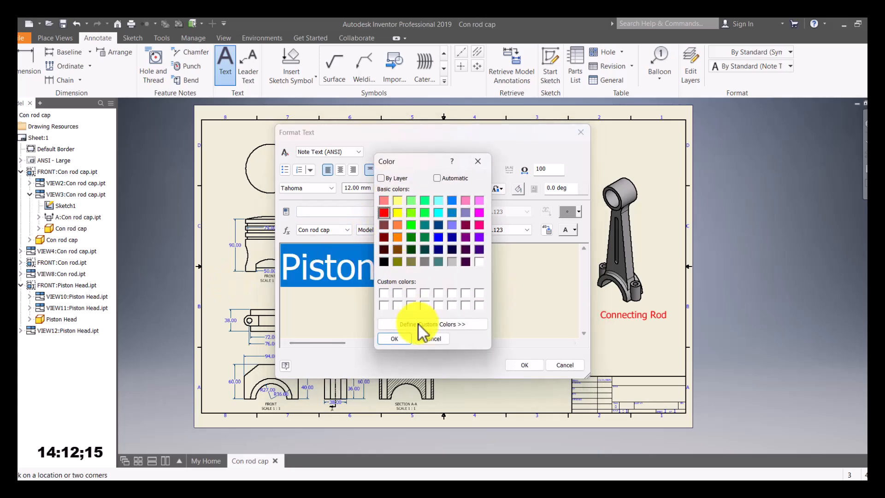
click(395, 339)
click(516, 365)
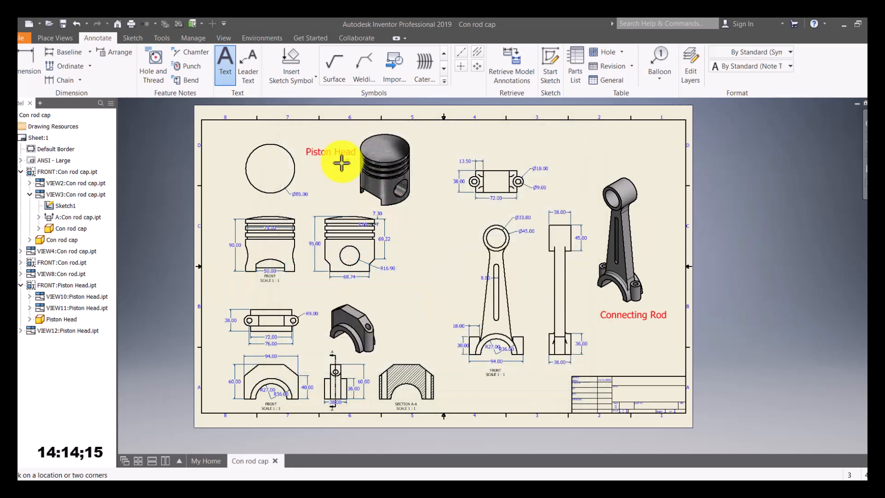
key(Escape)
drag(322, 153, 318, 170)
Step: Add a 'Connecting Rod Cap' note in red near the cap views
key(t)
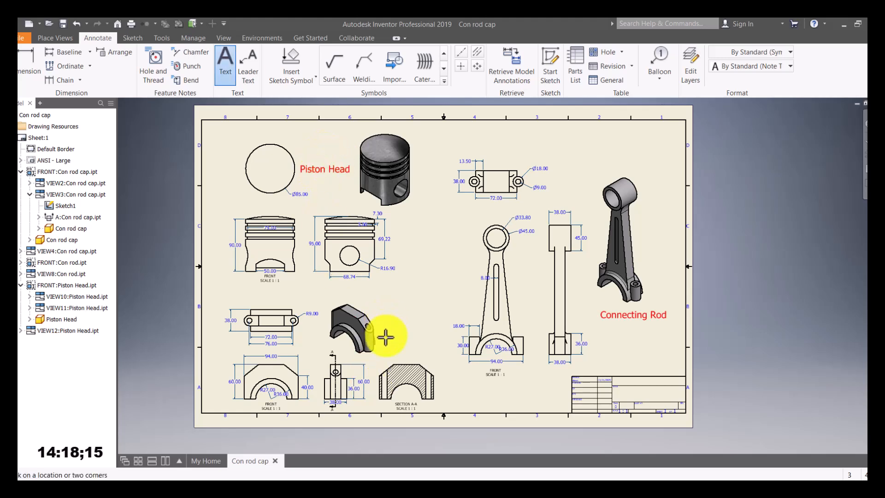
click(389, 324)
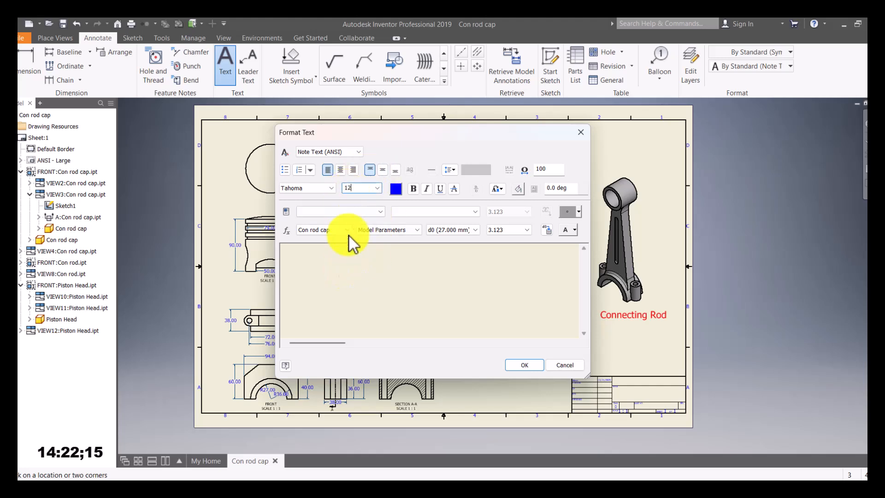
text(Connecting Rod)
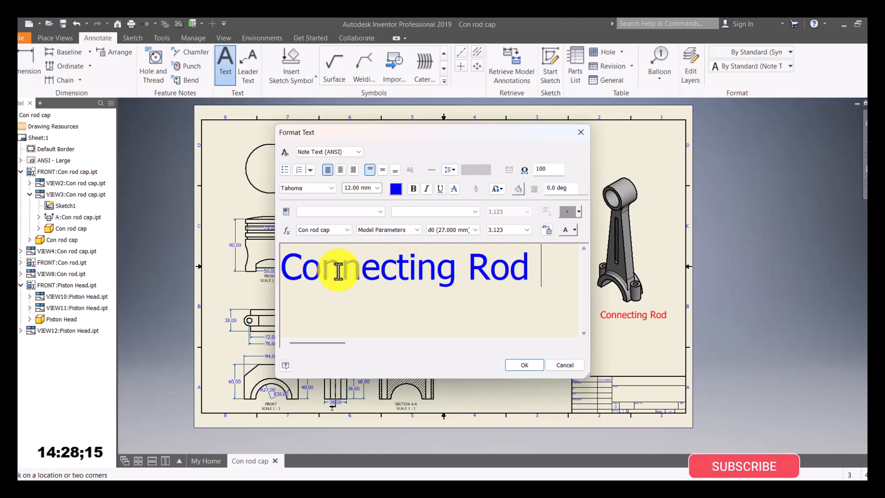
text( Cap)
key(ctrl+a)
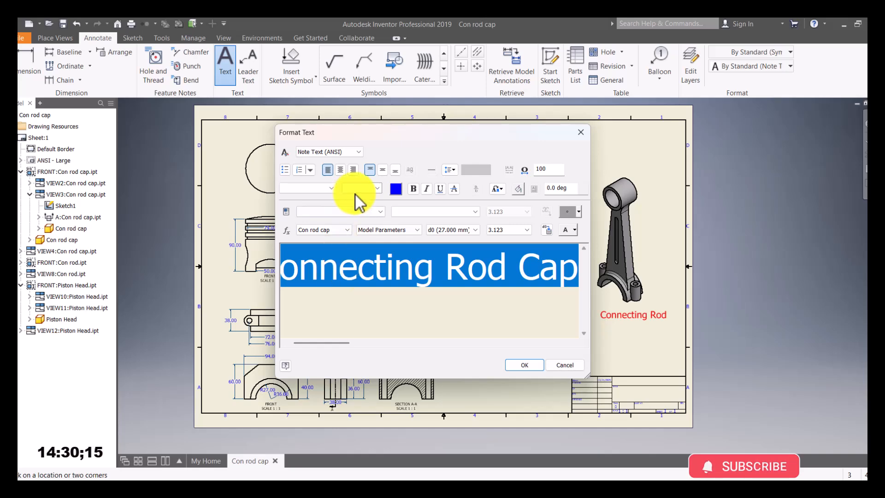
click(396, 189)
click(408, 338)
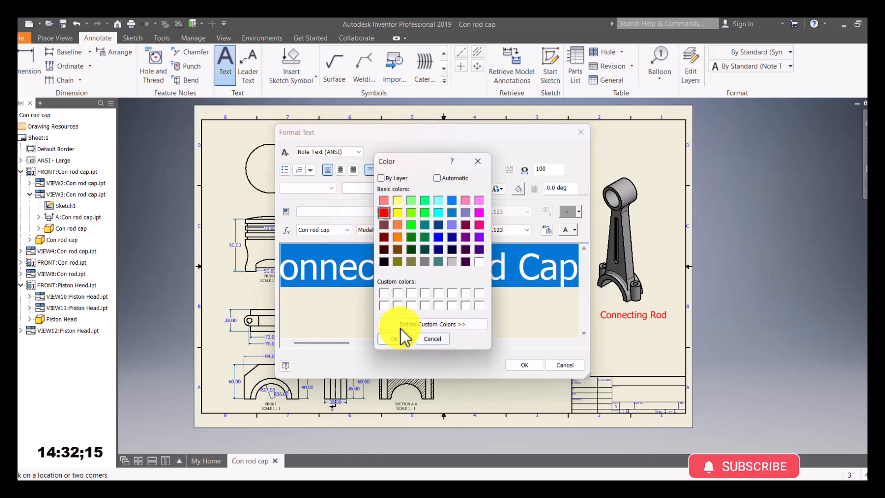
click(525, 365)
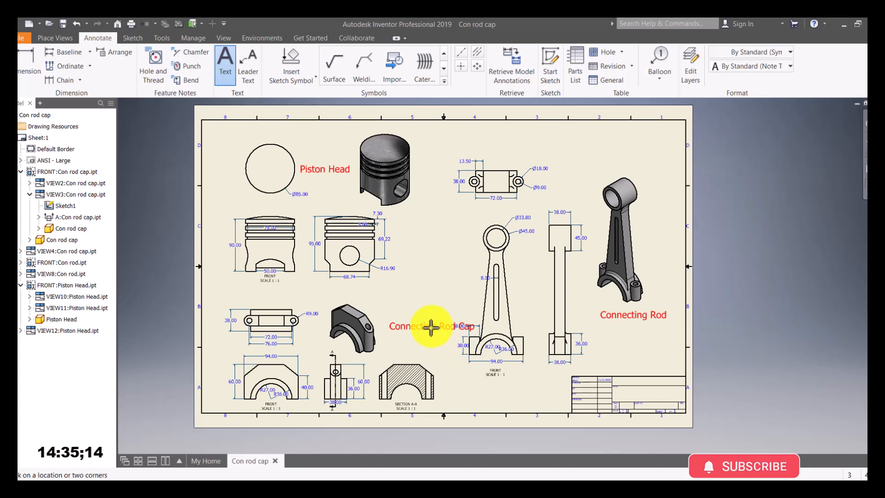
Step: Move 'Cap' to a second line, centre both lines, and shift the label toward the cap views
double_click(431, 327)
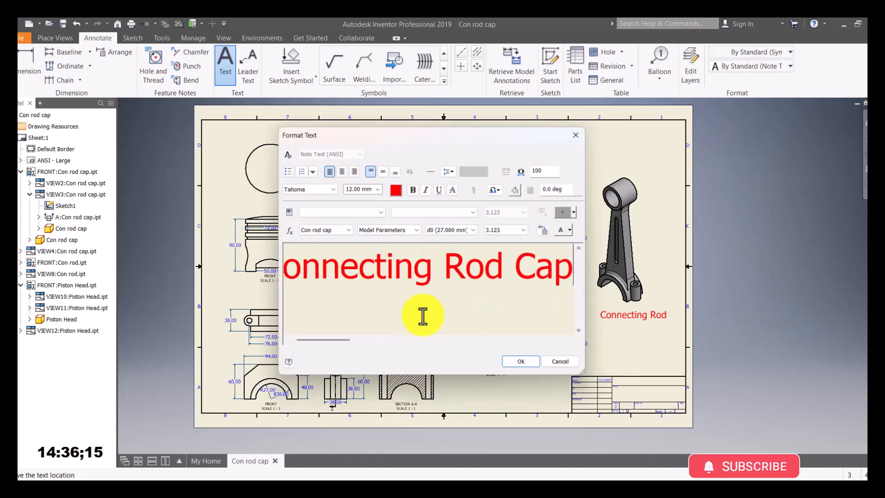
key(Return)
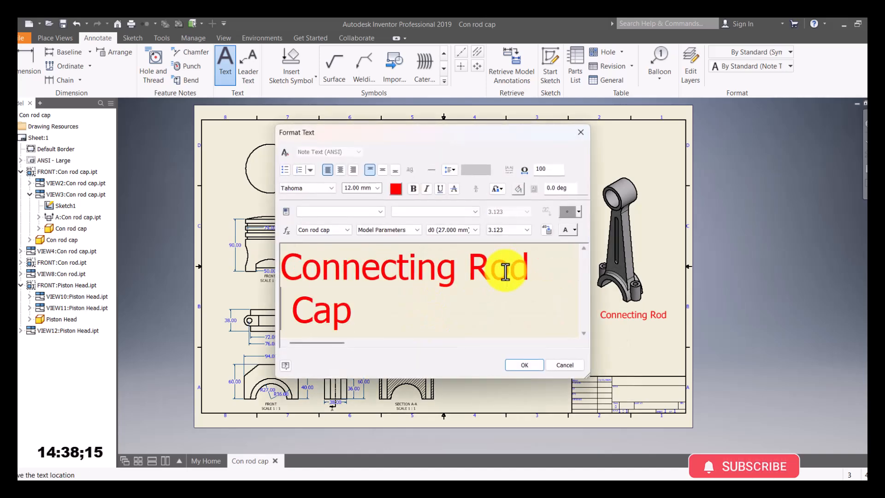
click(389, 309)
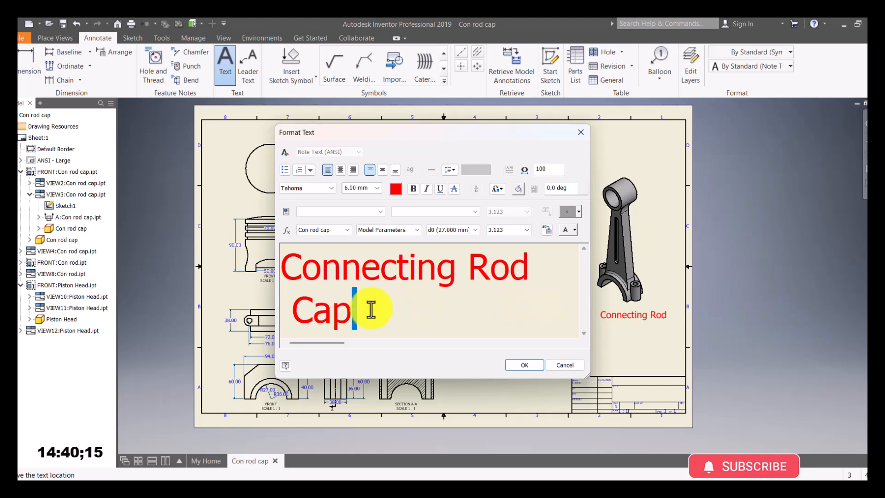
drag(373, 319, 267, 272)
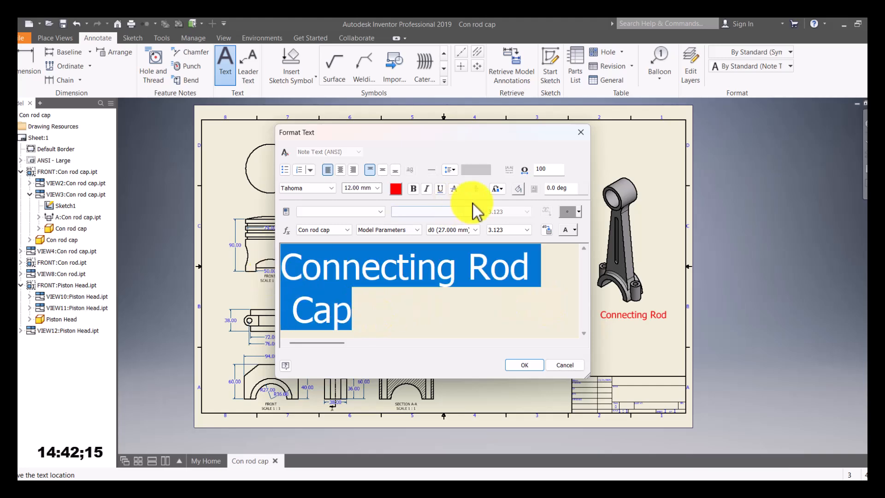
click(340, 169)
click(526, 365)
click(422, 325)
mouse_move(422, 326)
mouse_down()
mouse_move(399, 322)
mouse_move(406, 332)
mouse_up()
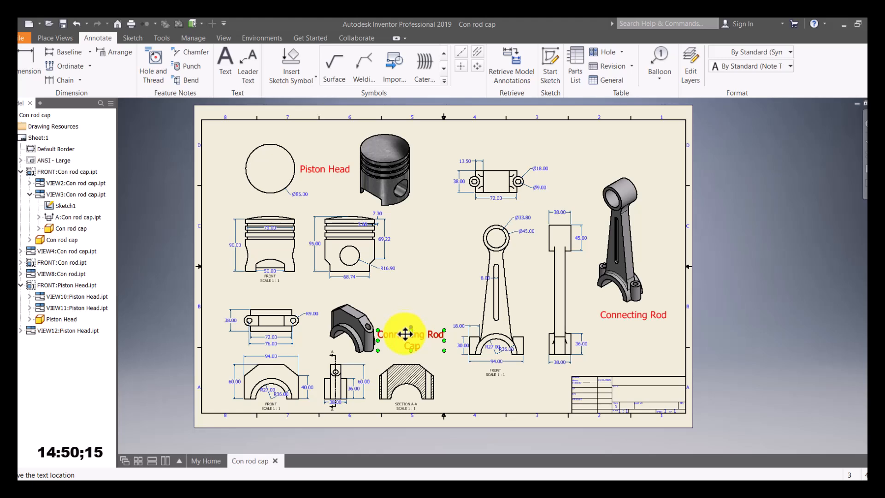
Step: Nudge the cap label slightly down-left and then right, then deselect it
click(470, 392)
mouse_move(405, 338)
mouse_down()
mouse_move(401, 348)
mouse_move(415, 350)
mouse_move(399, 345)
mouse_up()
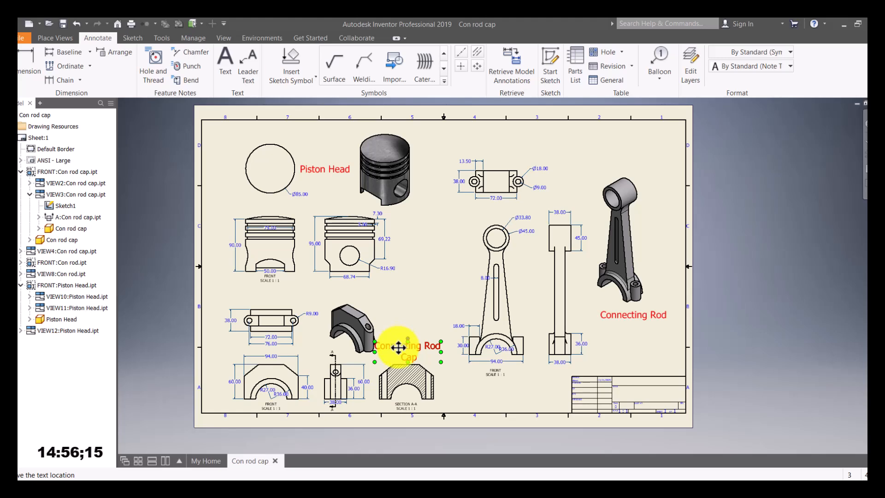
drag(403, 349, 402, 340)
click(464, 399)
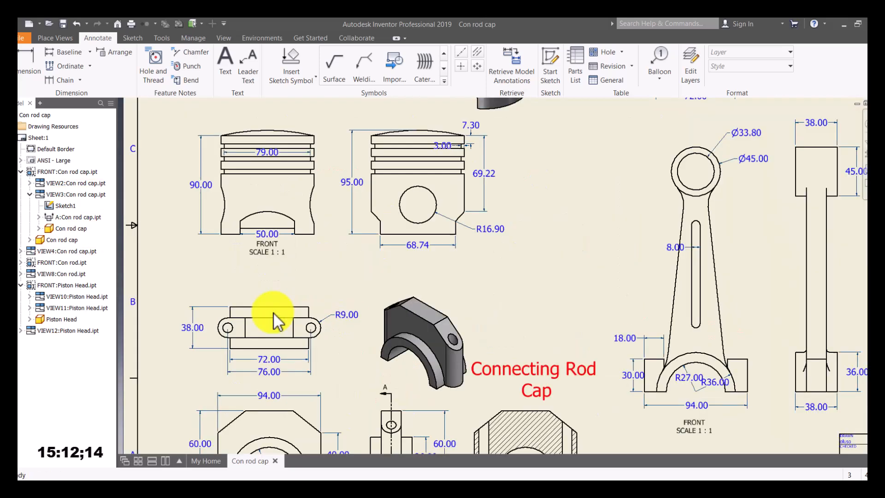
Step: Move the cap's top view, 3D view and front, side and section views up on the sheet
scroll(277, 315, up, 3)
drag(277, 303, 263, 281)
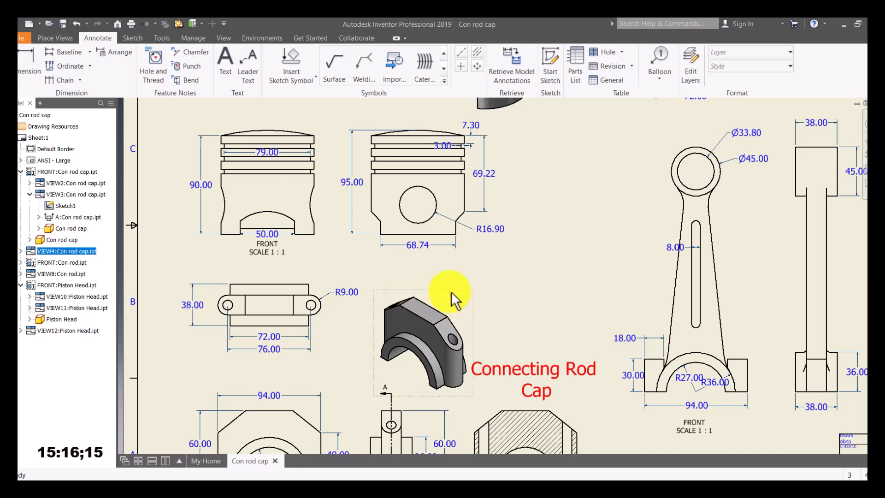
drag(453, 292, 460, 276)
scroll(349, 358, down, 3)
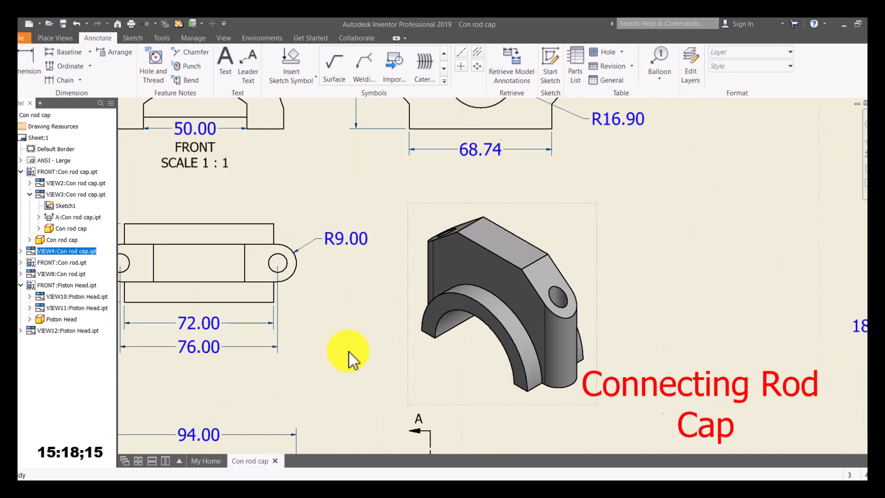
drag(313, 409, 311, 389)
Step: Drag the Connecting Rod Cap label down below the cap's side view
scroll(363, 381, up, 3)
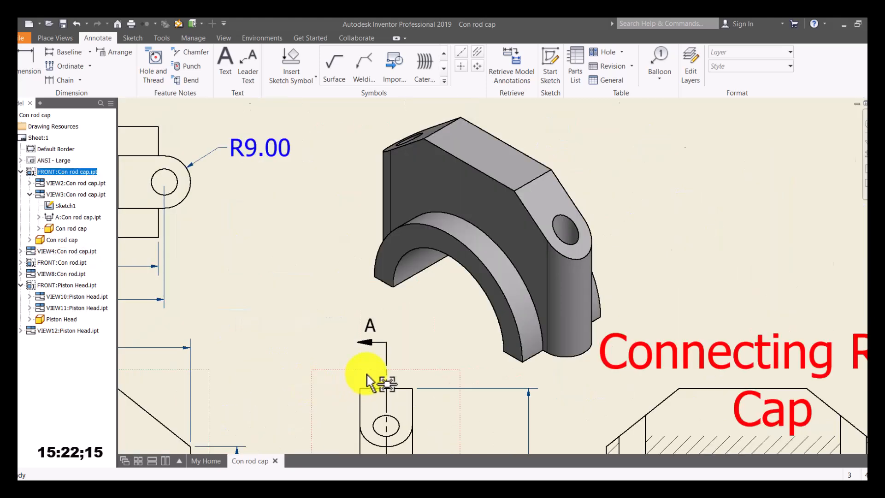
scroll(372, 378, down, 5)
click(448, 317)
drag(443, 317, 371, 389)
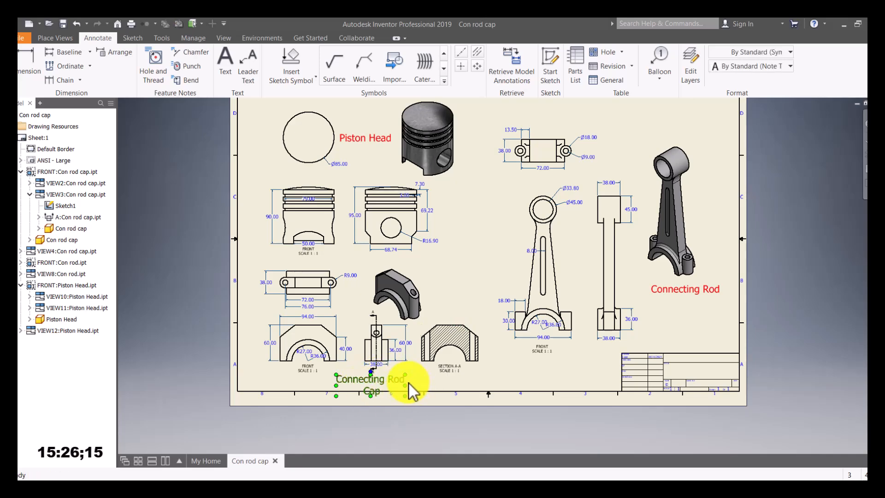
Step: Left-align all of the Connecting Rod Cap label text
double_click(372, 379)
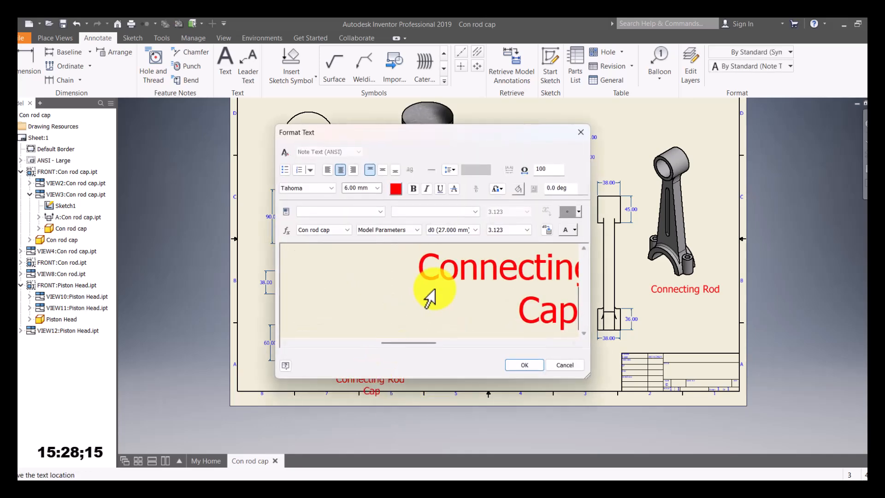
double_click(421, 268)
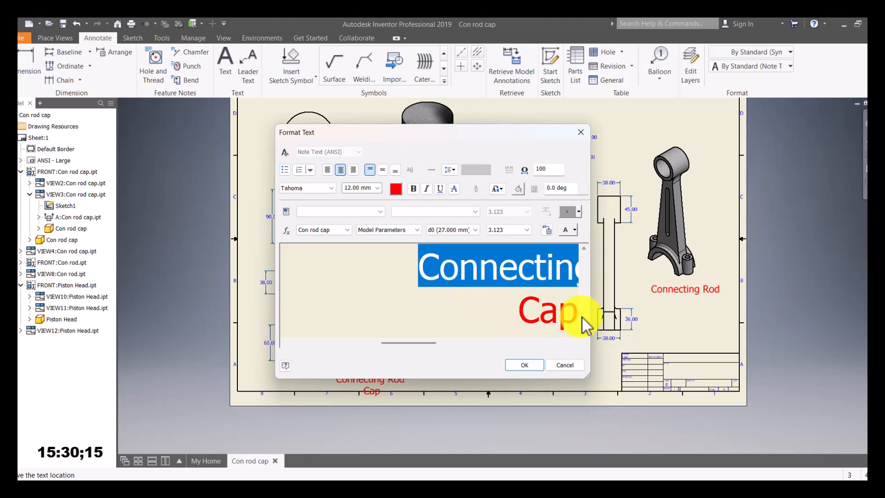
drag(413, 273, 504, 312)
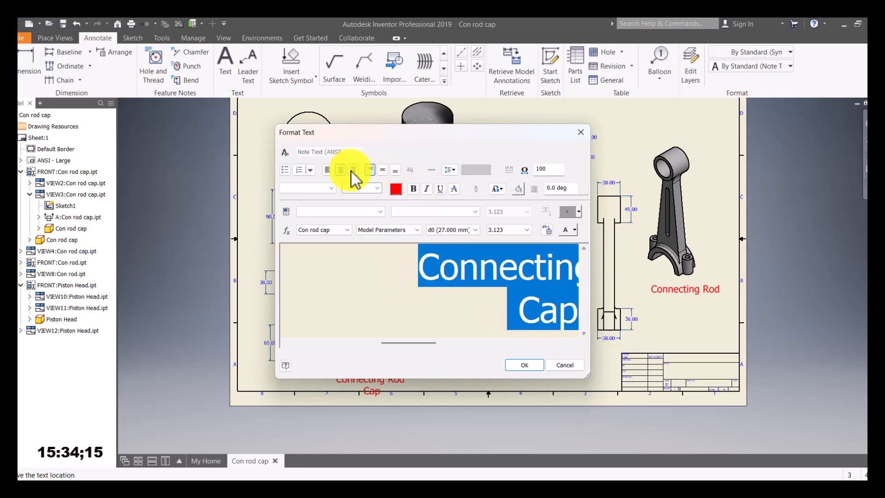
click(418, 270)
drag(419, 270, 519, 312)
click(328, 171)
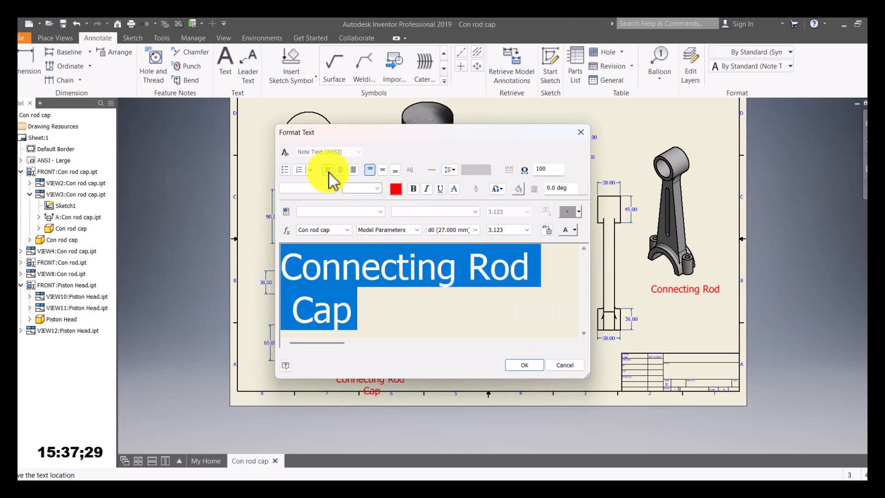
Step: Join 'Cap' onto the 'Connecting Rod' line and shift the note slightly left beneath the cap views
click(389, 300)
click(299, 316)
key(BackSpace)
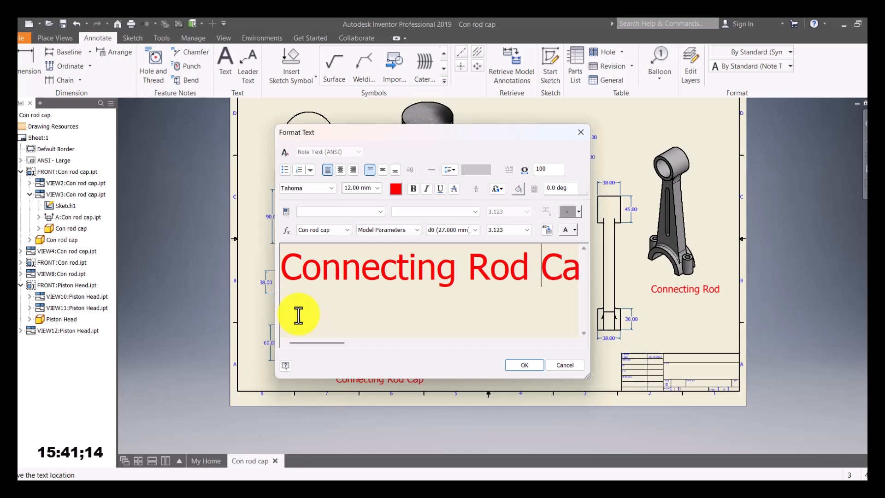
click(525, 366)
drag(365, 381, 351, 384)
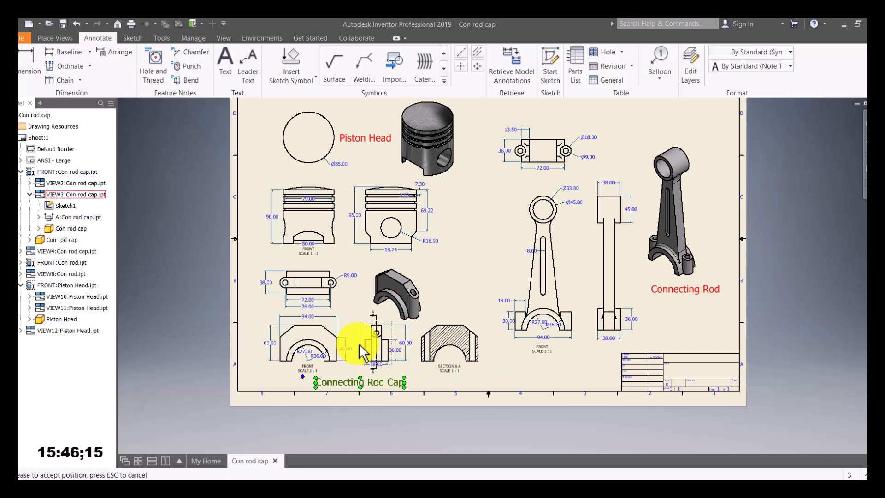
click(343, 329)
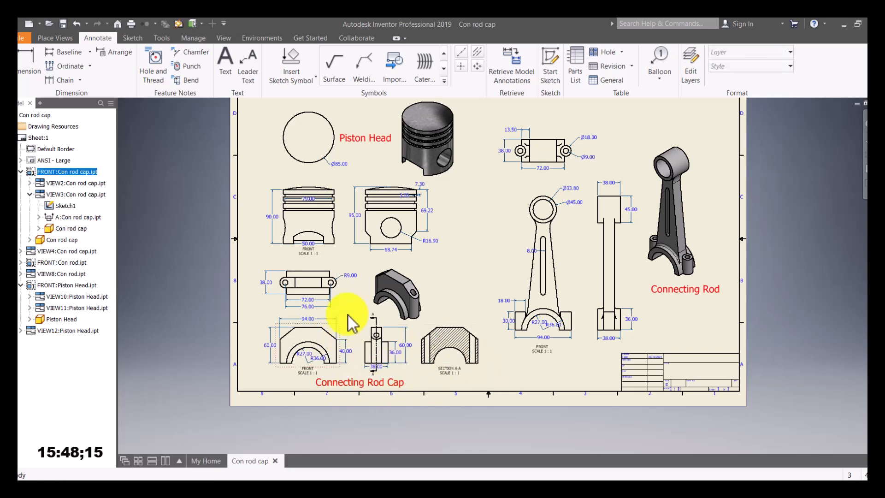
Step: Select the piston head circle view, 3-D piston view and piston front view to check them
mouse_move(371, 180)
middle_down()
mouse_move(355, 192)
mouse_move(340, 178)
middle_up()
click(340, 178)
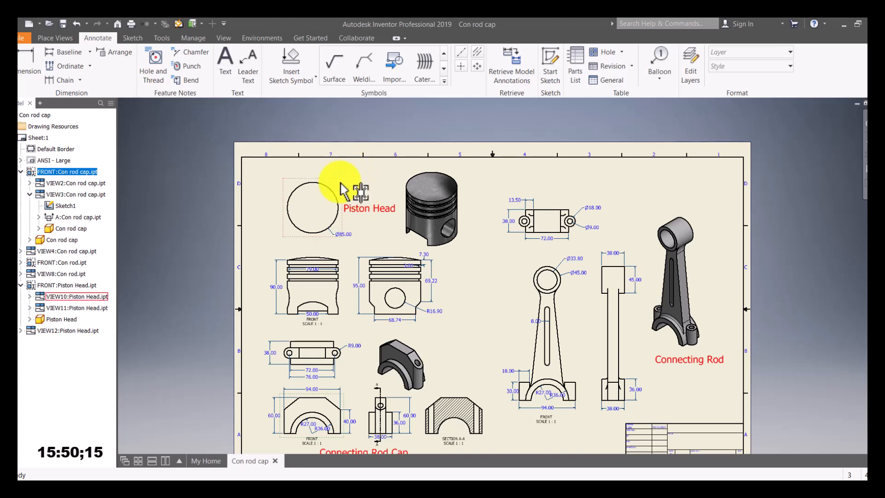
click(460, 178)
drag(345, 249, 346, 250)
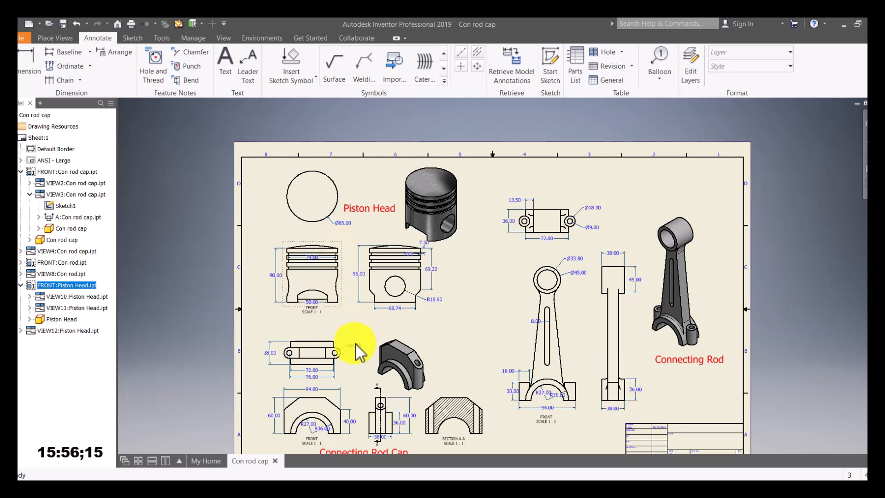
Step: Move the cap top view slightly up and the 3-D cap view up and right
drag(342, 352, 346, 344)
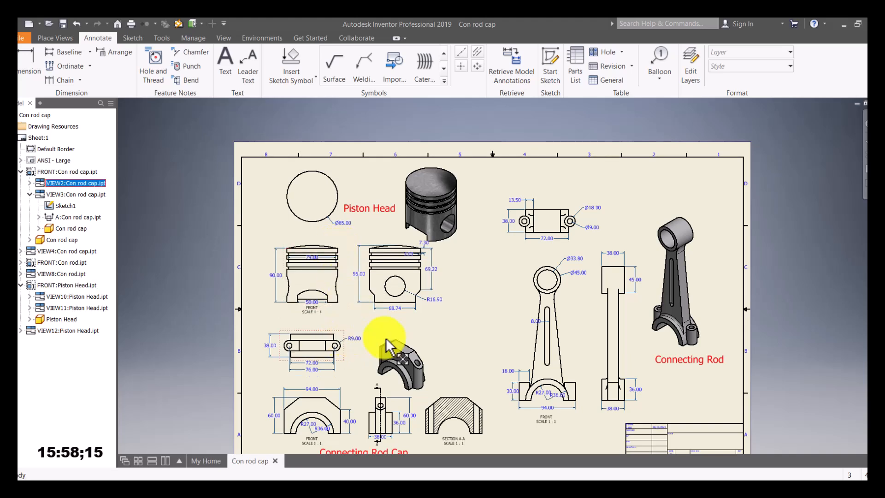
drag(430, 350, 445, 336)
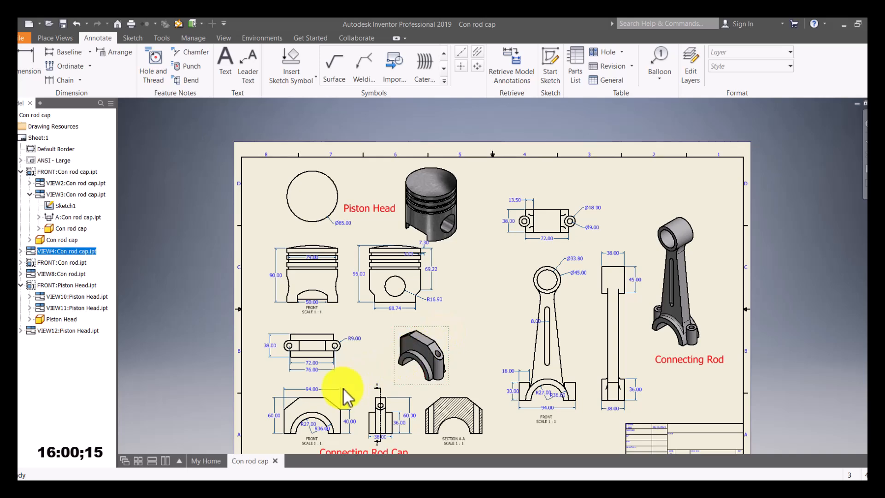
scroll(385, 365, up, 5)
scroll(385, 365, down, 6)
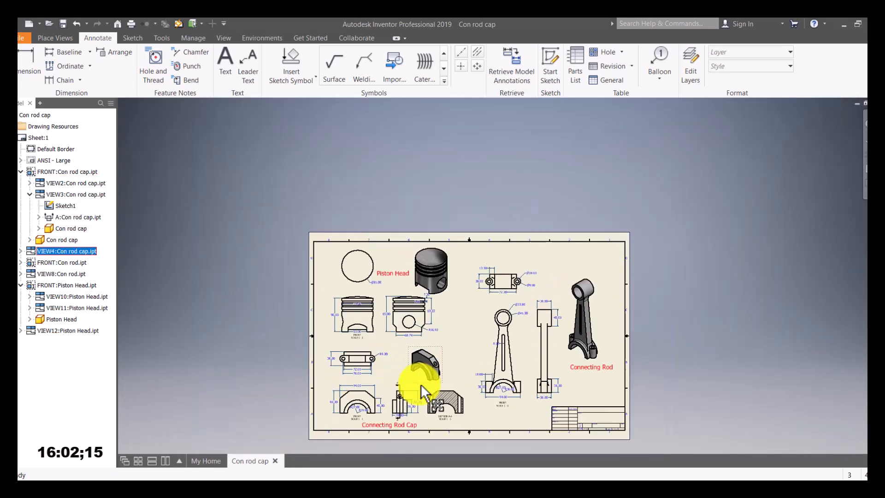
middle_drag(440, 337, 410, 335)
scroll(412, 333, up, 4)
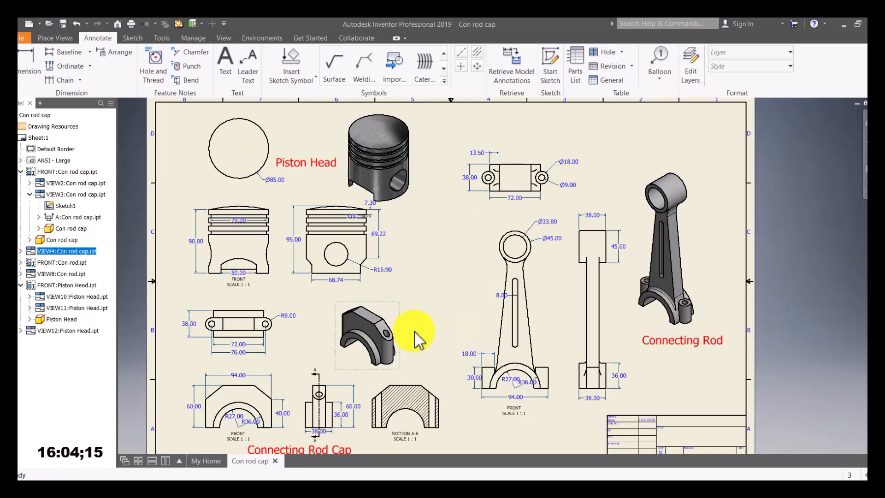
scroll(415, 332, down, 3)
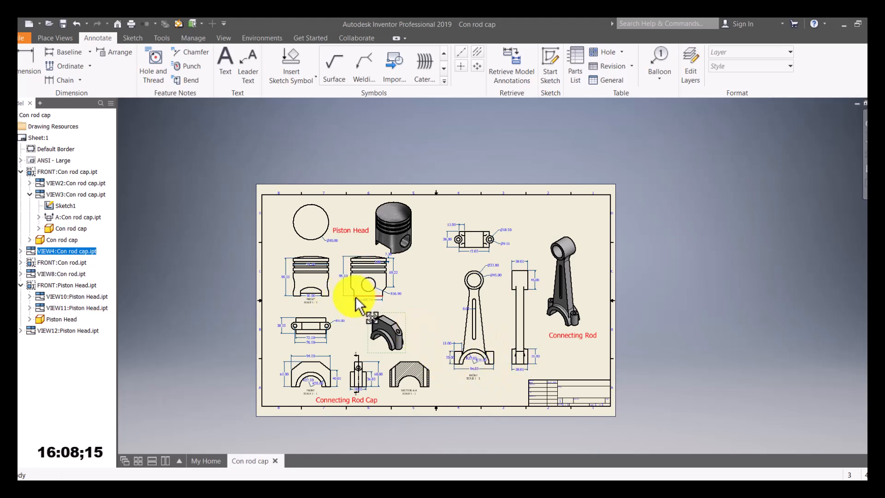
drag(335, 263, 353, 272)
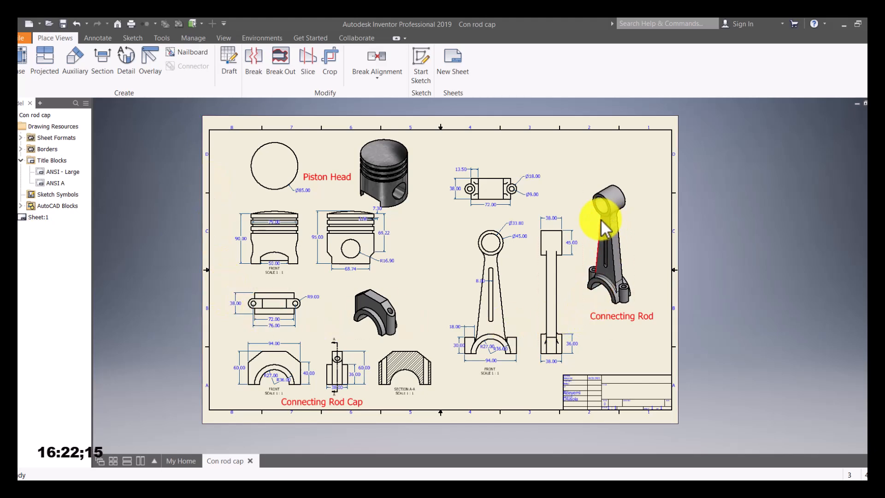
Step: Start exporting the drawing to PDF from the File menu's Export options
click(20, 38)
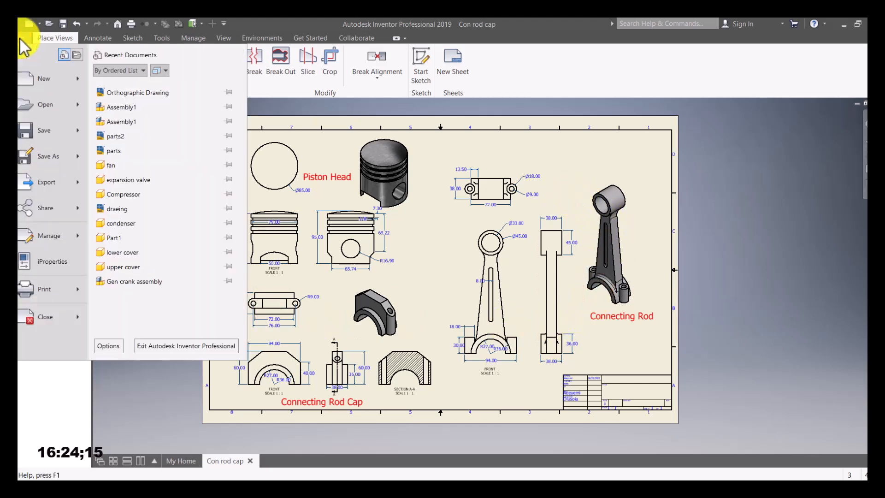
mouse_move(55, 190)
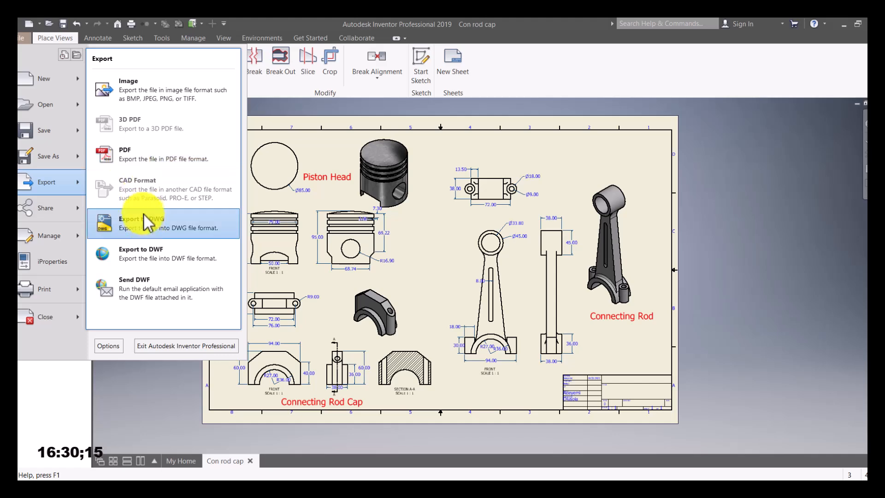
click(149, 157)
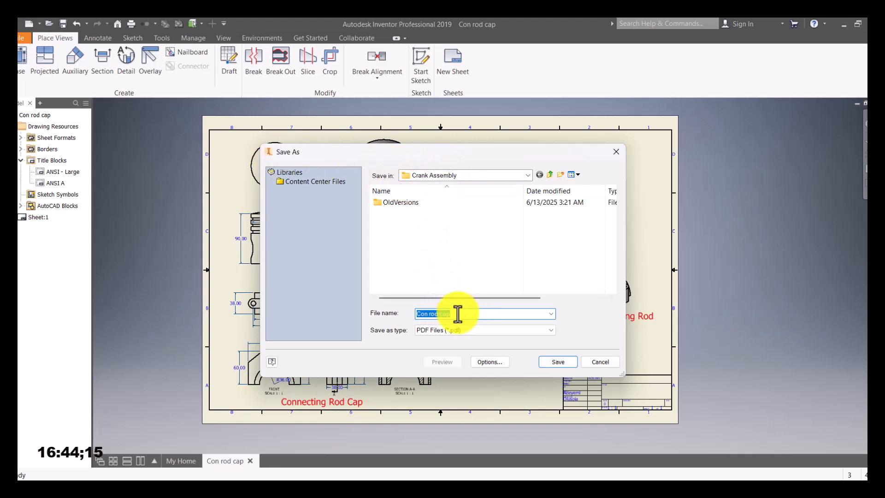
Step: Save the PDF export as 'Drawing 1' in the Crank Assembly folder
text(Drawing 1)
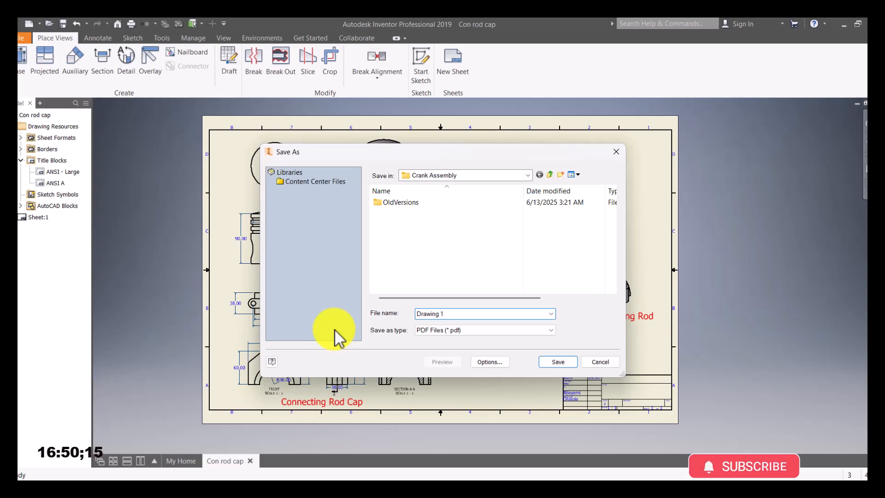
click(555, 362)
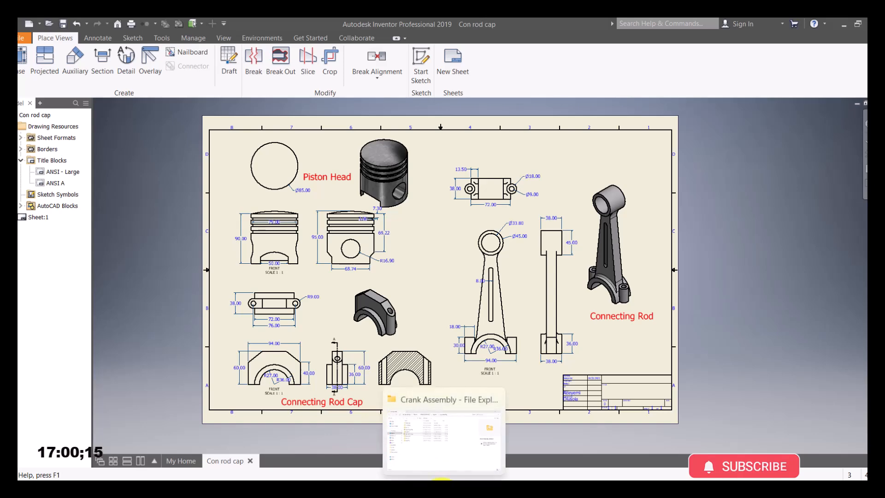
Step: Open Drawing 1.pdf from the Crank Assembly folder in File Explorer
click(442, 479)
click(204, 215)
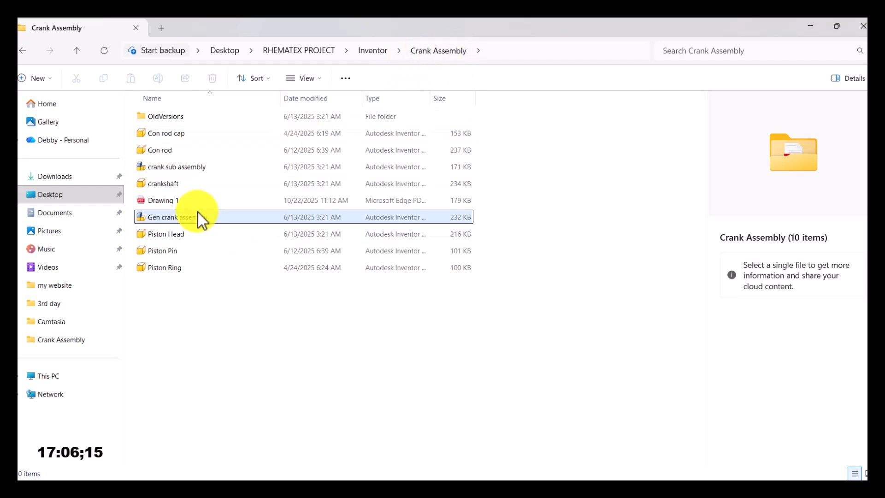
double_click(159, 198)
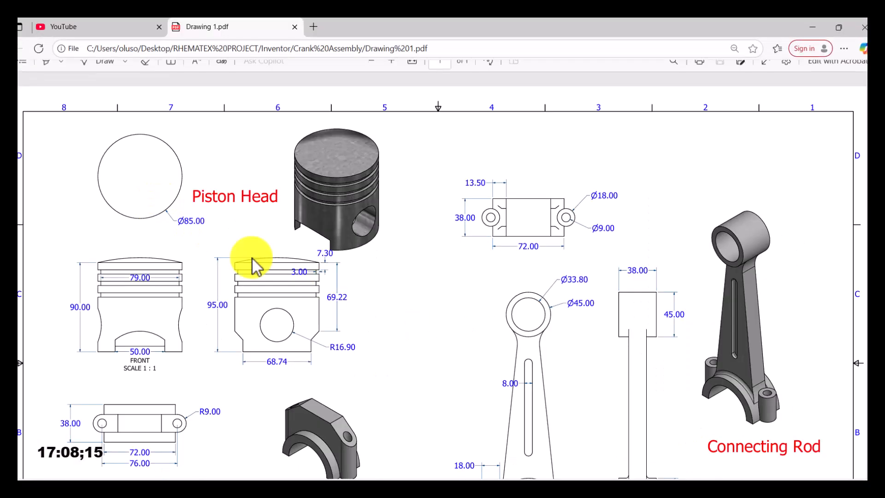
Step: Scroll through the exported PDF to verify the views and labels, then return to Inventor
scroll(415, 295, down, 3)
scroll(449, 311, up, 3)
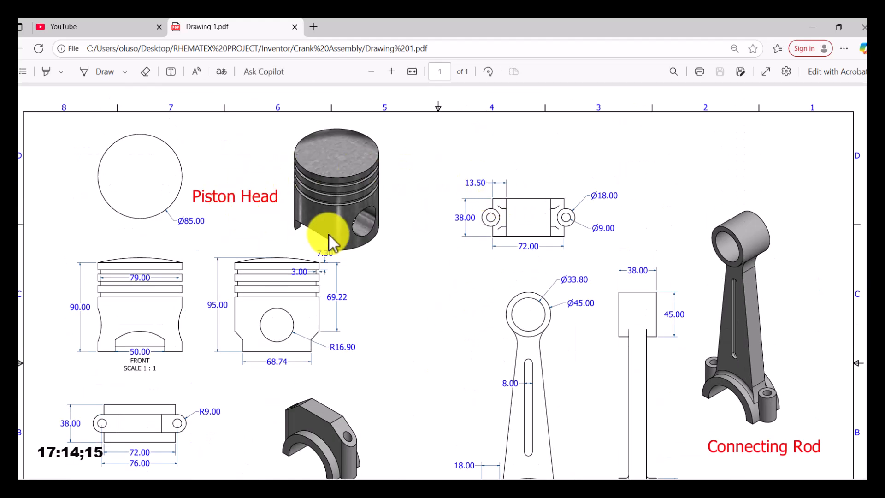
scroll(327, 235, down, 3)
scroll(331, 235, up, 3)
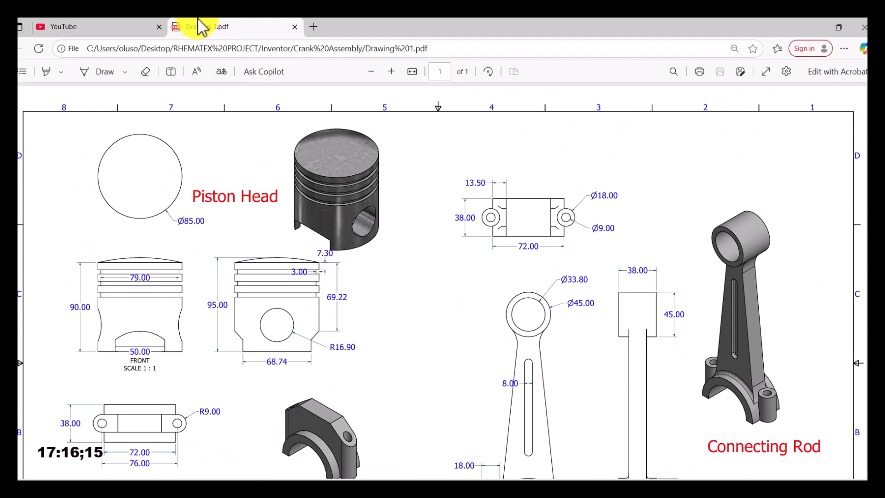
scroll(316, 192, down, 3)
scroll(312, 190, up, 2)
key(alt+Tab)
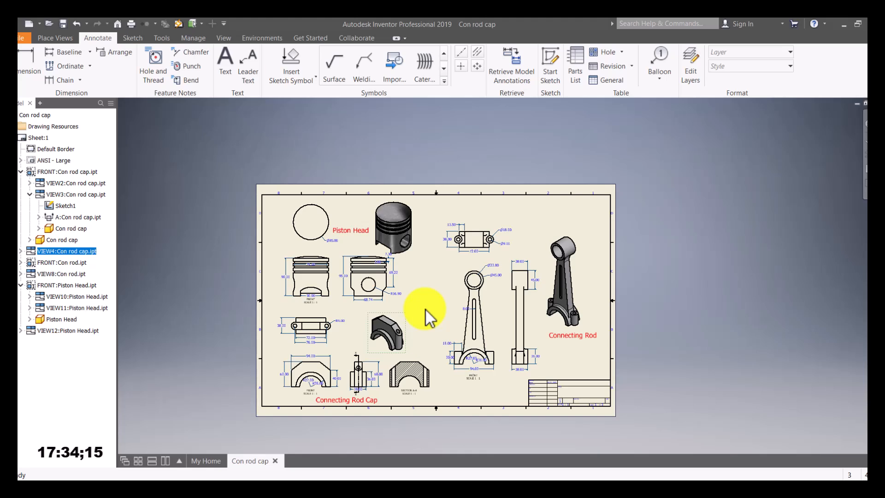
scroll(583, 417, up, 5)
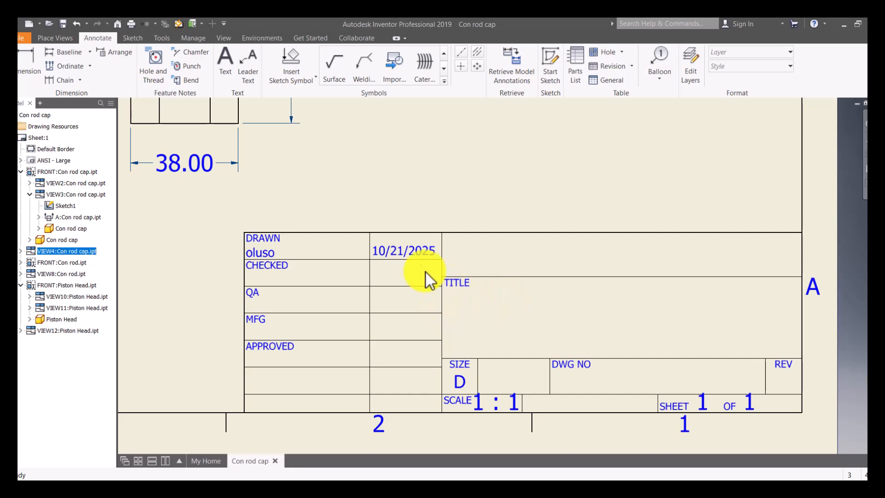
scroll(649, 337, down, 5)
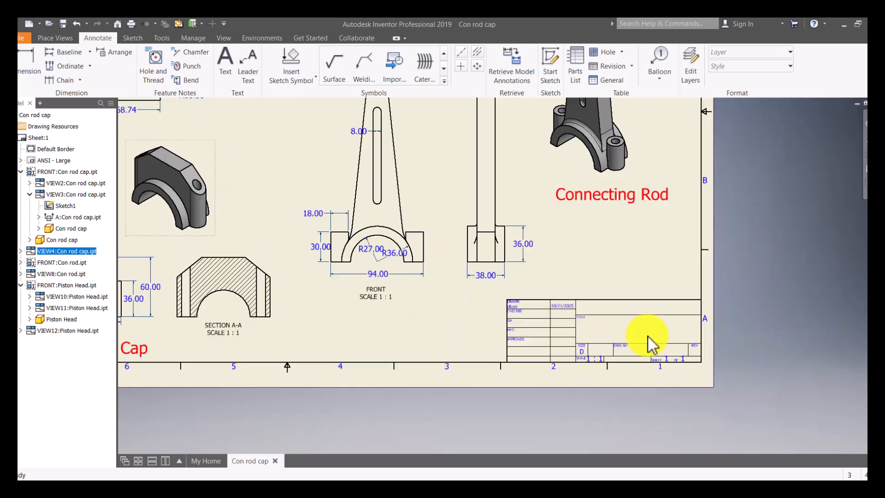